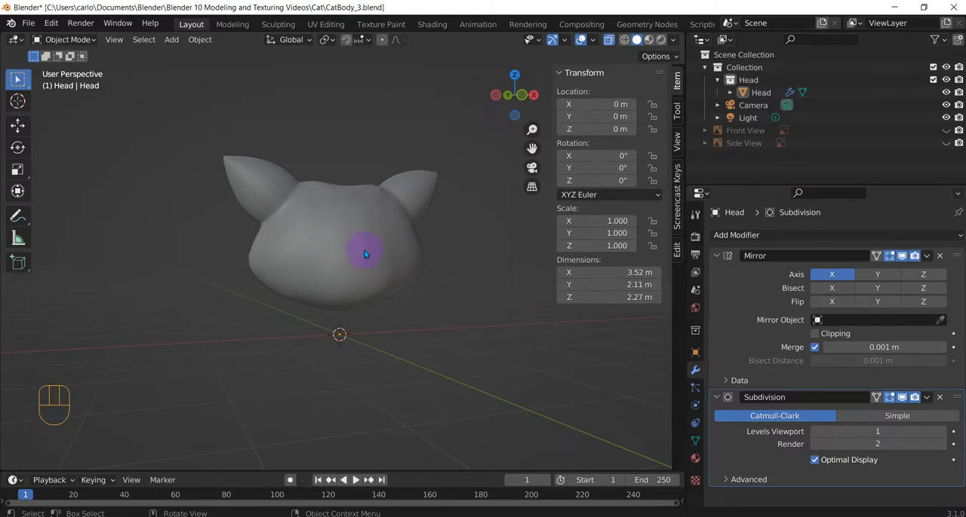
# Show the Front View reference image and view the cat from the front with its whole body in sight
pyautogui.moveTo(366, 249); pyautogui.dragTo(343, 262, button='middle')
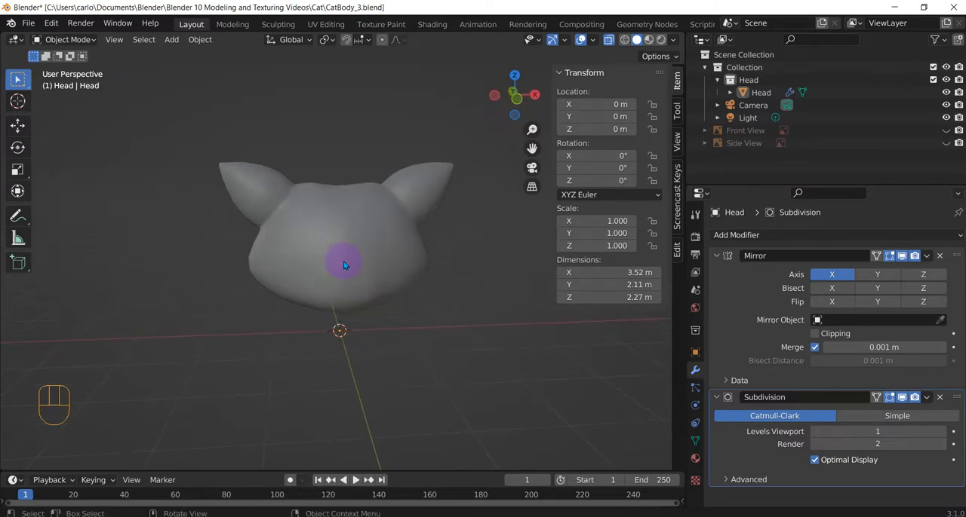
pyautogui.click(948, 130)
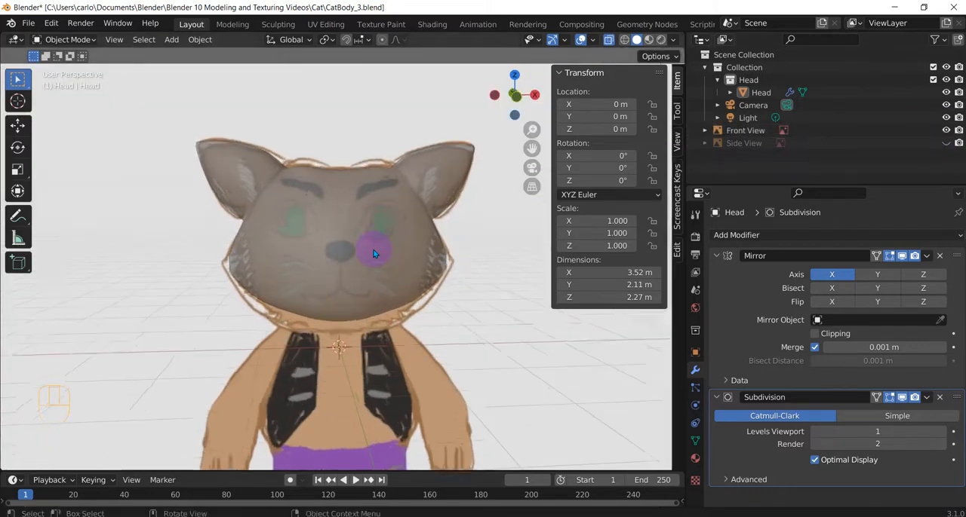
pyautogui.scroll(-2, 373, 250)
pyautogui.press('KP_1')
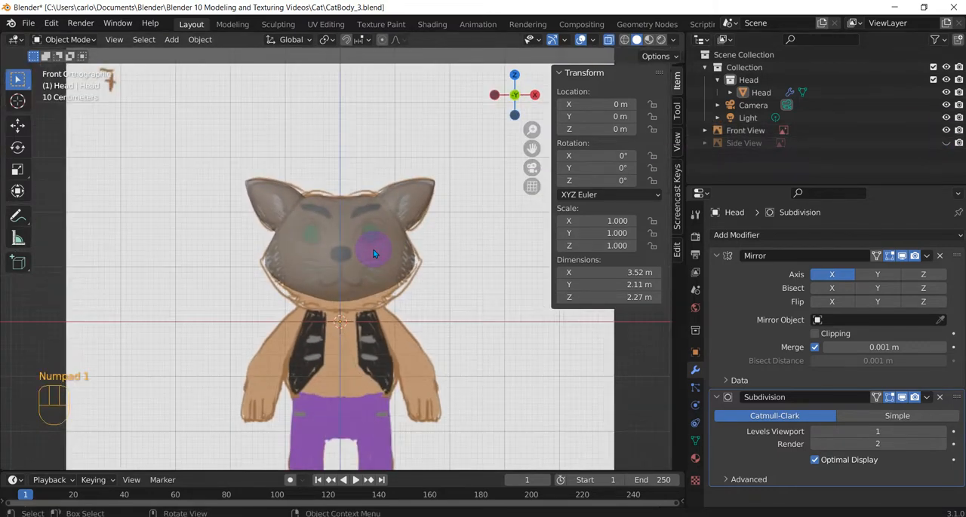
pyautogui.keyDown('shift'); pyautogui.moveTo(427, 324); pyautogui.dragTo(429, 231, button='middle'); pyautogui.keyUp('shift')
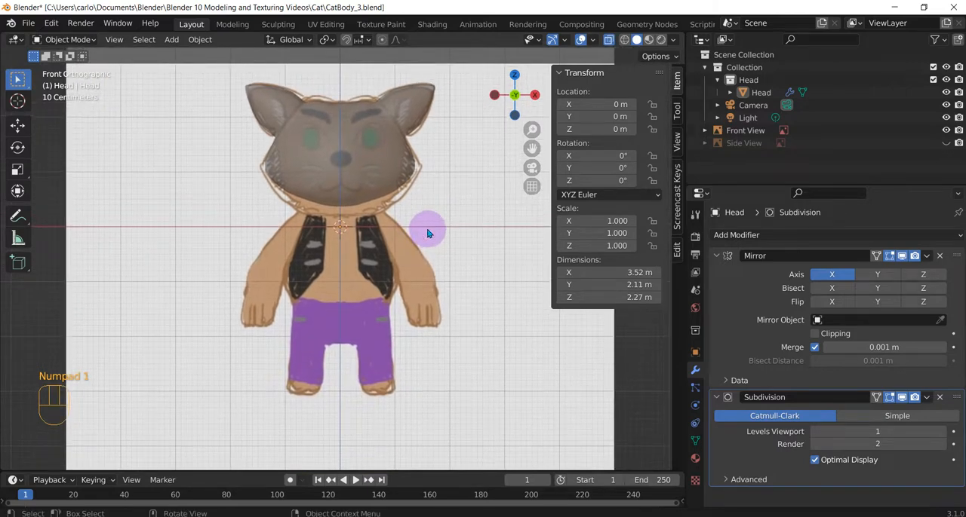
# Add a Round Cube mesh at the origin and delete the faces of its positive X half
pyautogui.hotkey('shift', 'a')
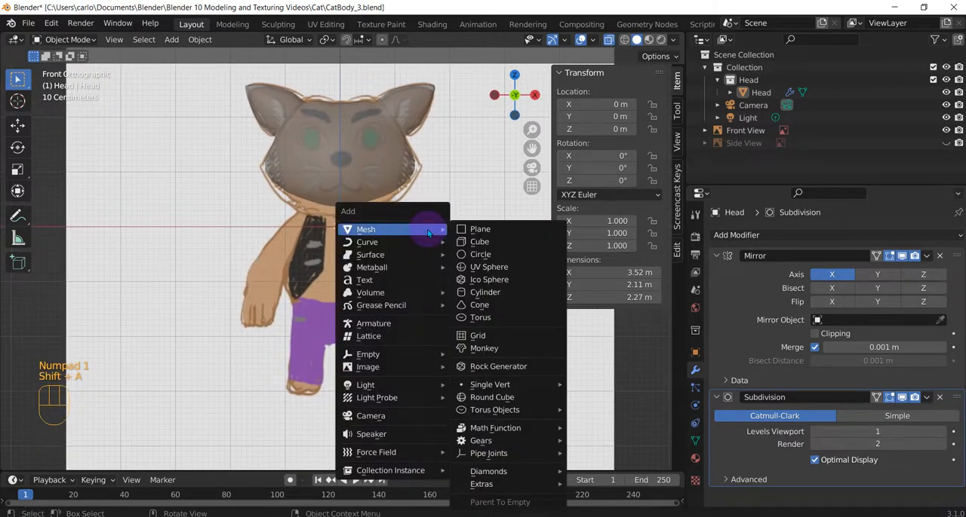
pyautogui.click(504, 398)
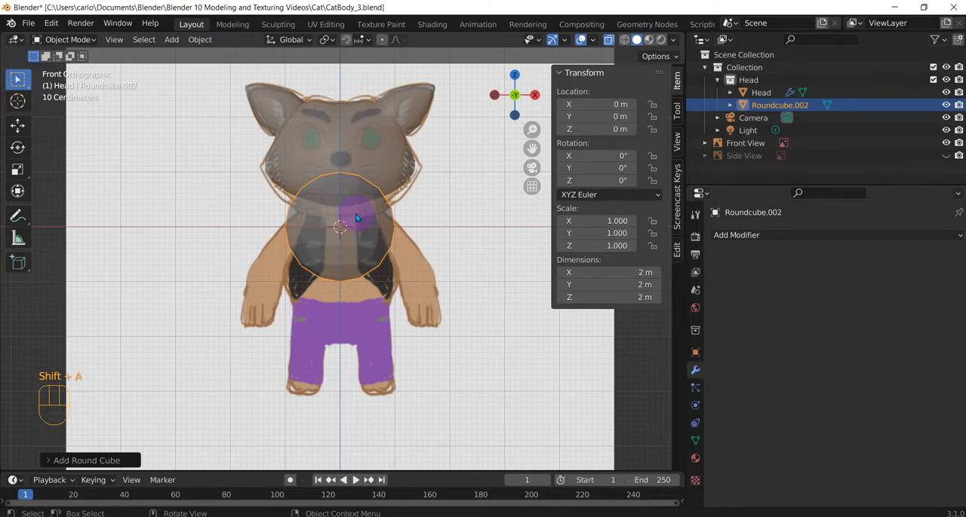
pyautogui.press('Tab')
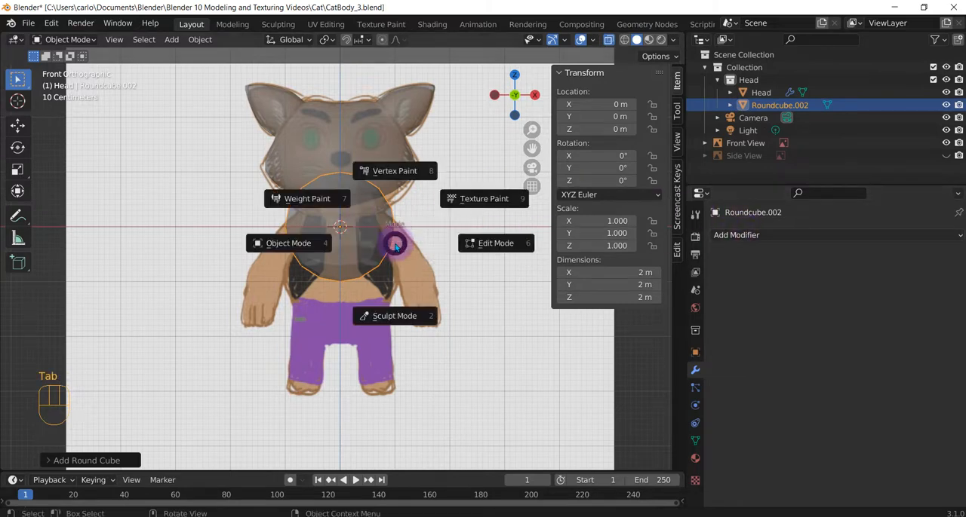
pyautogui.click(498, 240)
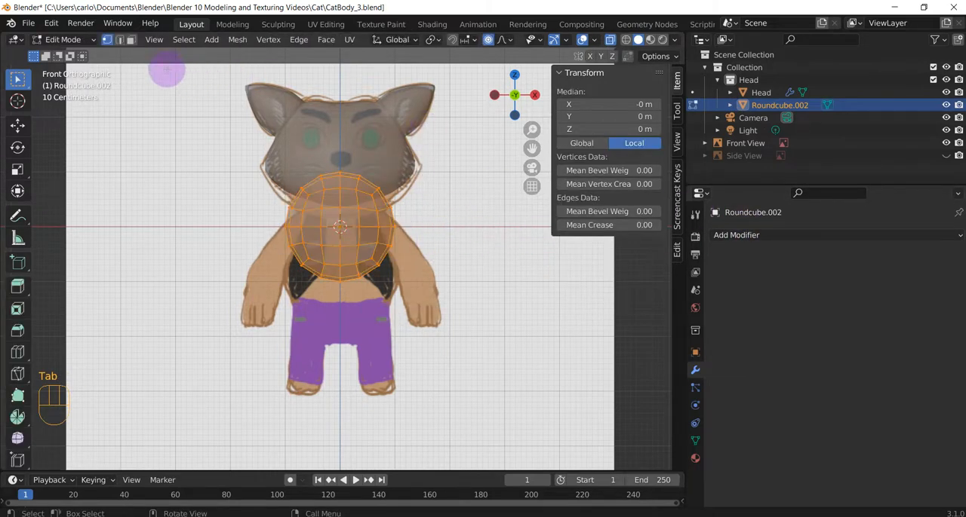
pyautogui.click(131, 40)
pyautogui.moveTo(460, 138)
pyautogui.mouseDown()
pyautogui.moveTo(367, 258)
pyautogui.moveTo(355, 322)
pyautogui.moveTo(348, 320)
pyautogui.mouseUp()
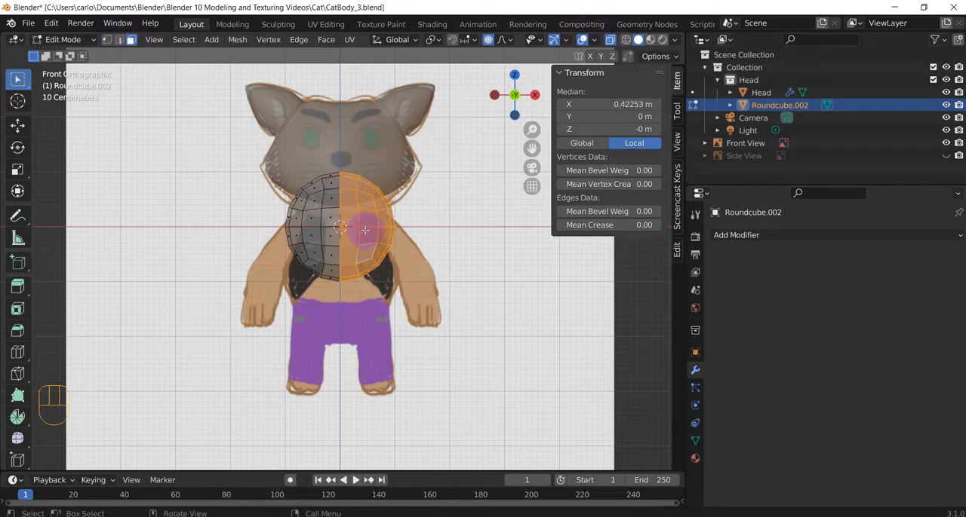
pyautogui.press('x')
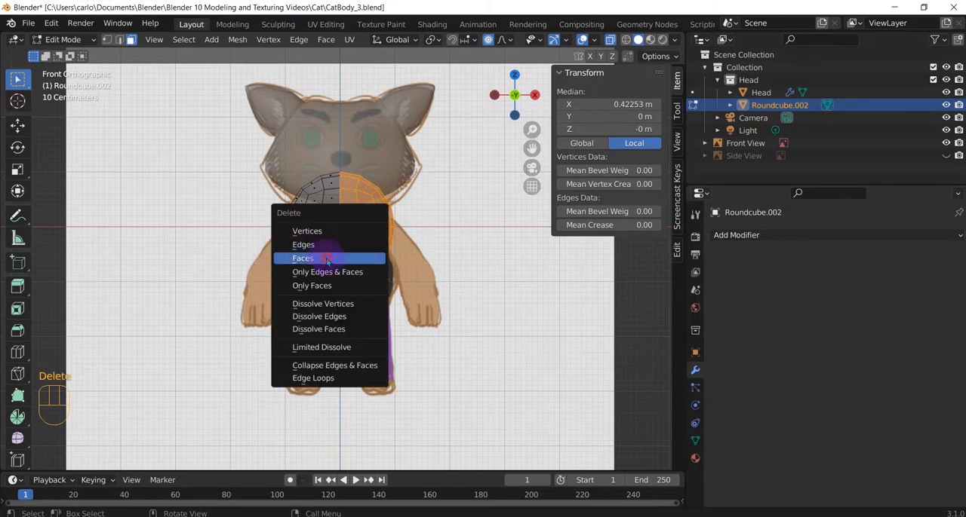
pyautogui.click(302, 256)
# Return to Object Mode and add a Mirror modifier on the X axis to the half round cube
pyautogui.click(815, 236)
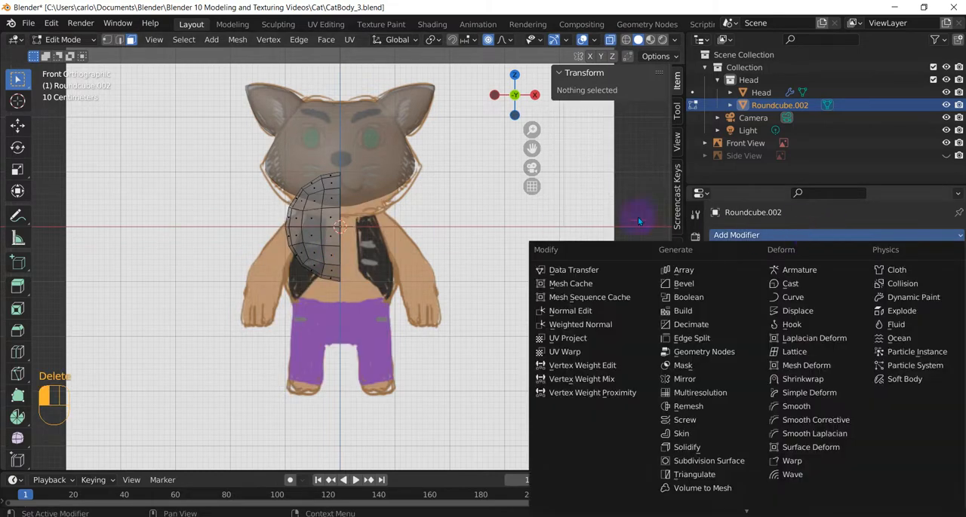
pyautogui.press('Tab')
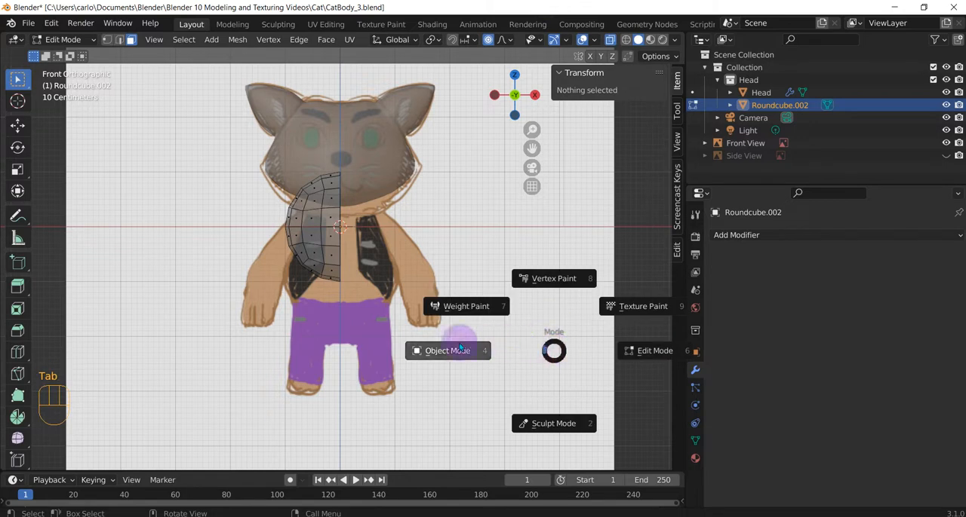
pyautogui.click(461, 348)
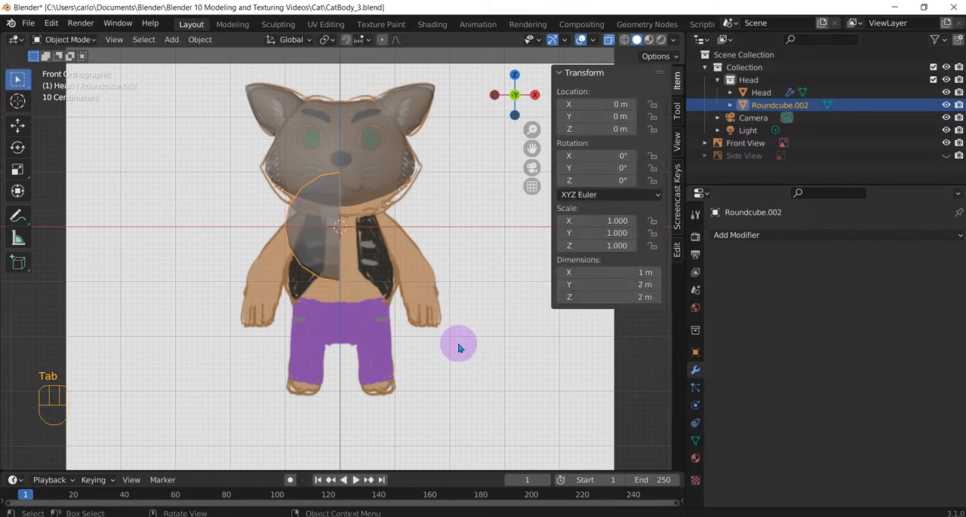
pyautogui.click(777, 237)
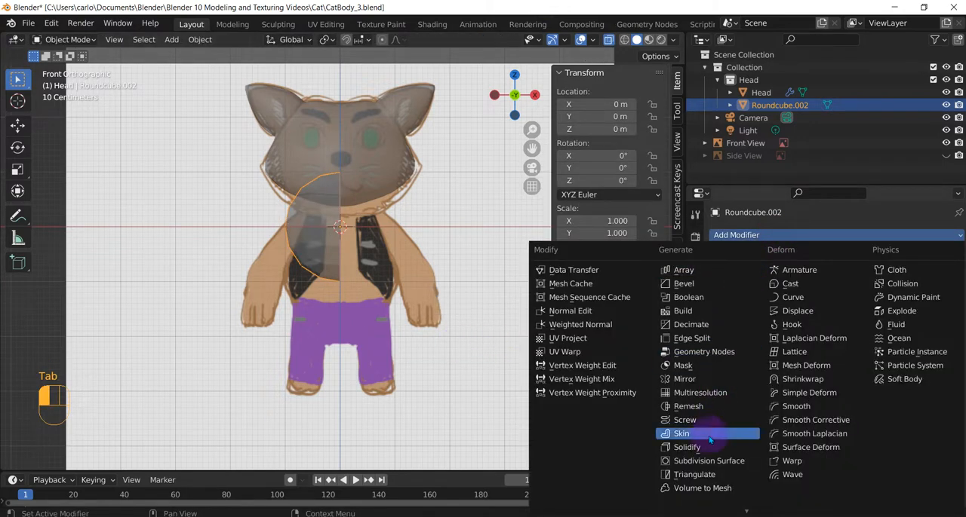
pyautogui.click(694, 375)
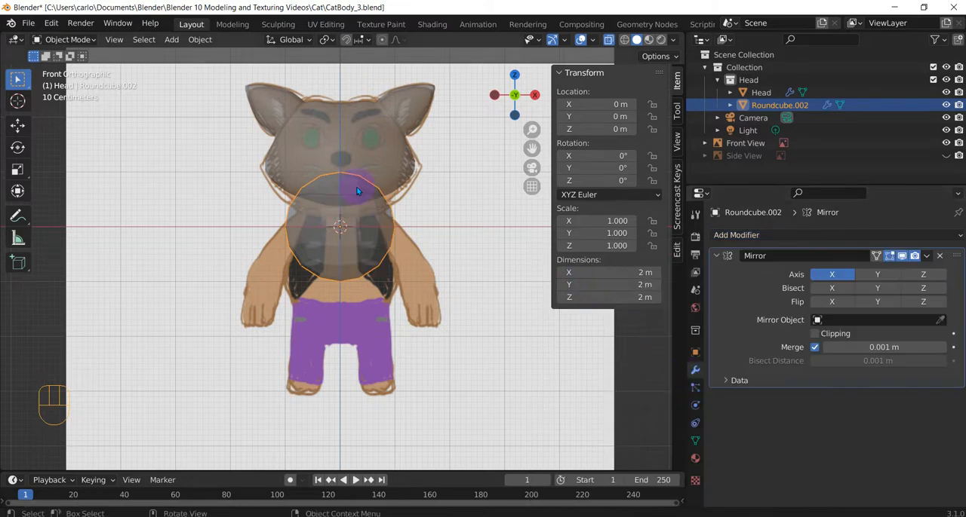
# Move the round cube down along Z to about -0.52 m so it covers the reference torso
pyautogui.scroll(2, 335, 230)
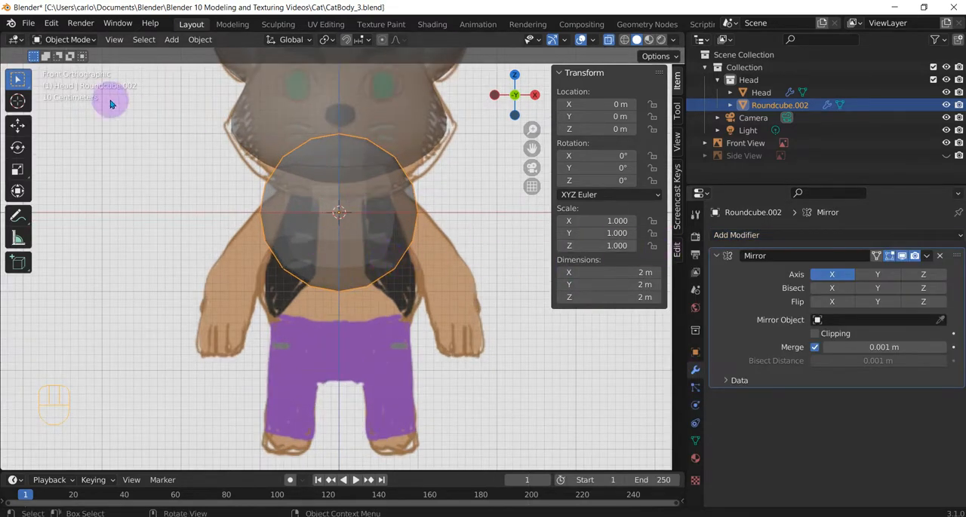
pyautogui.click(18, 125)
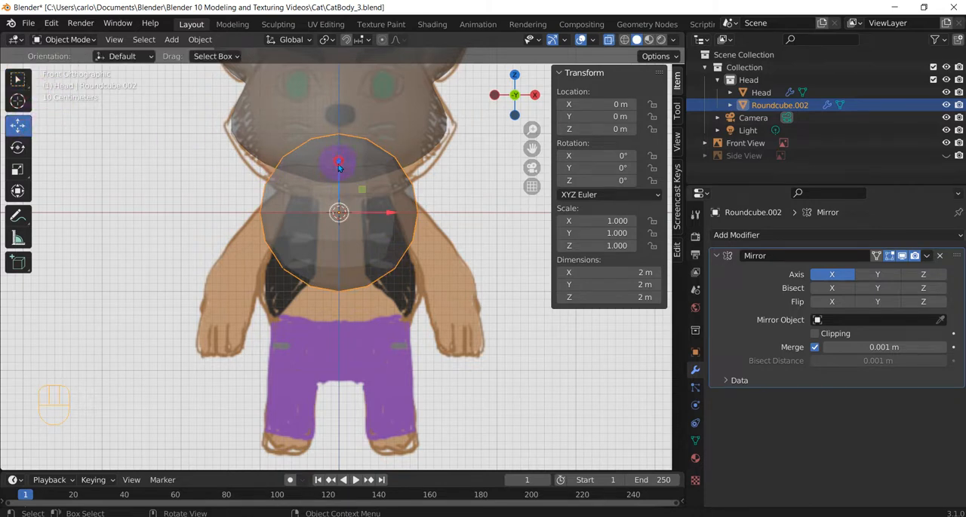
pyautogui.moveTo(339, 167); pyautogui.dragTo(340, 204)
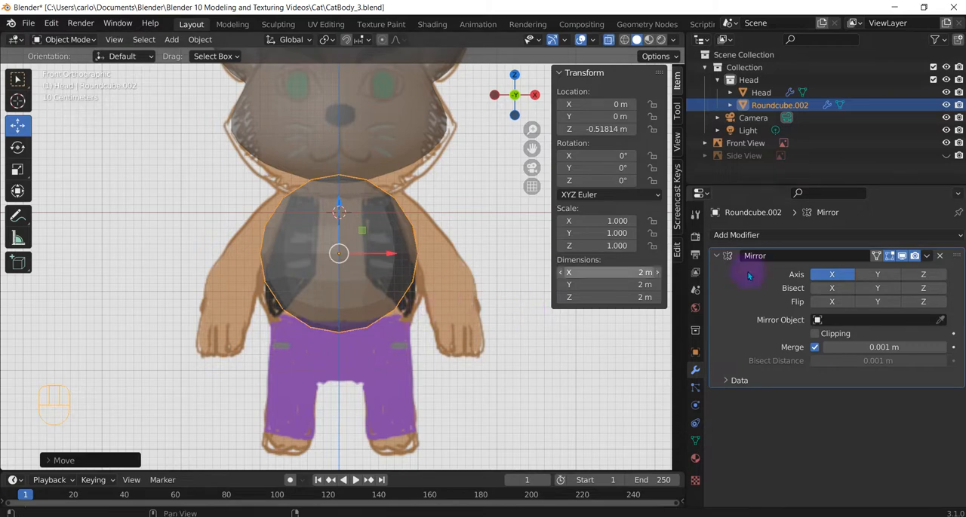
# Add a Subdivision Surface modifier to the round cube and collapse the settings of both modifiers
pyautogui.click(774, 236)
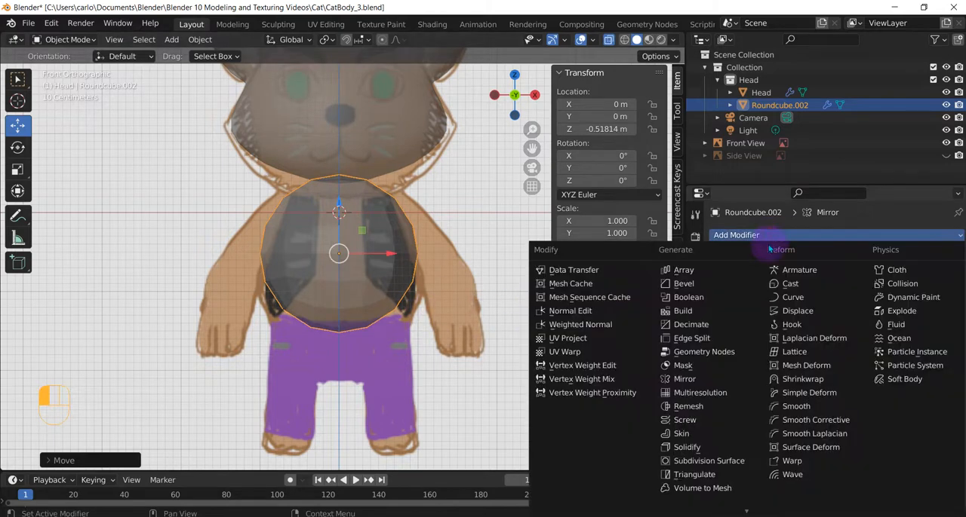
pyautogui.click(713, 460)
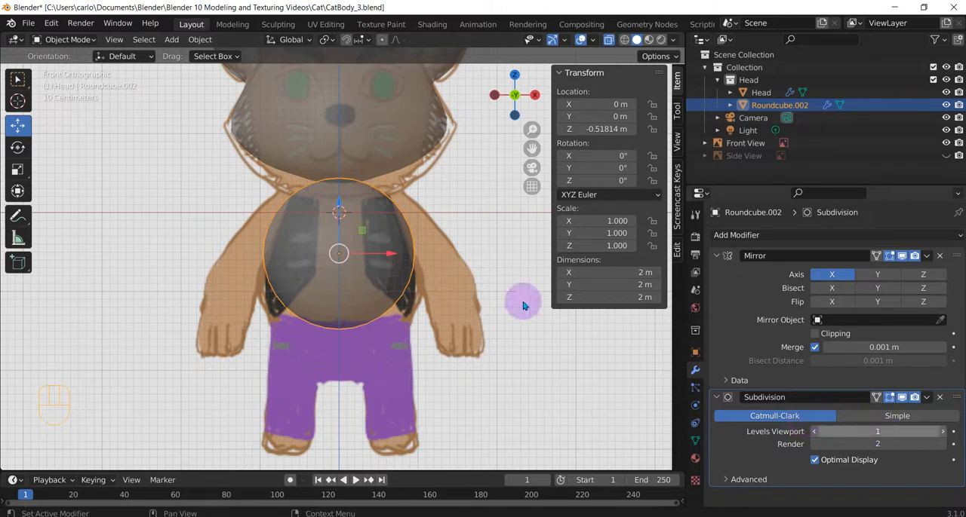
pyautogui.click(717, 397)
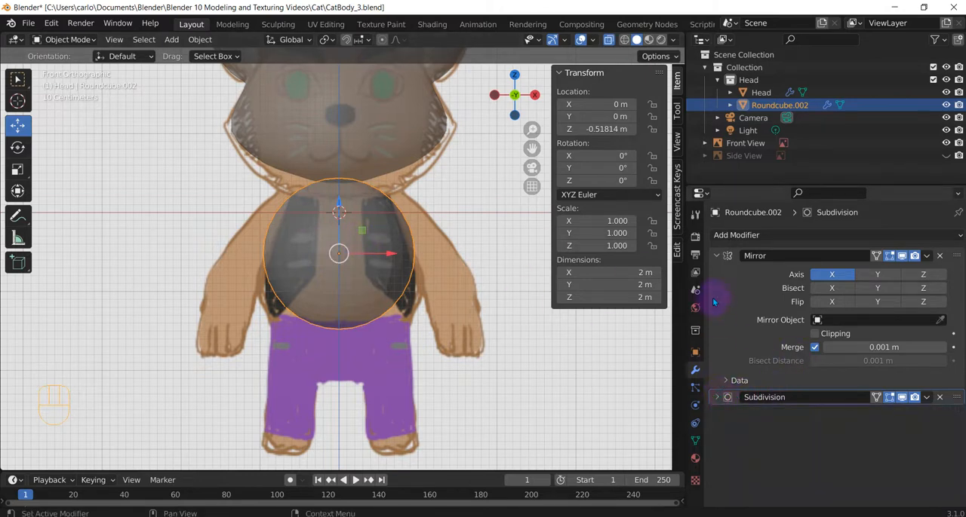
pyautogui.click(717, 257)
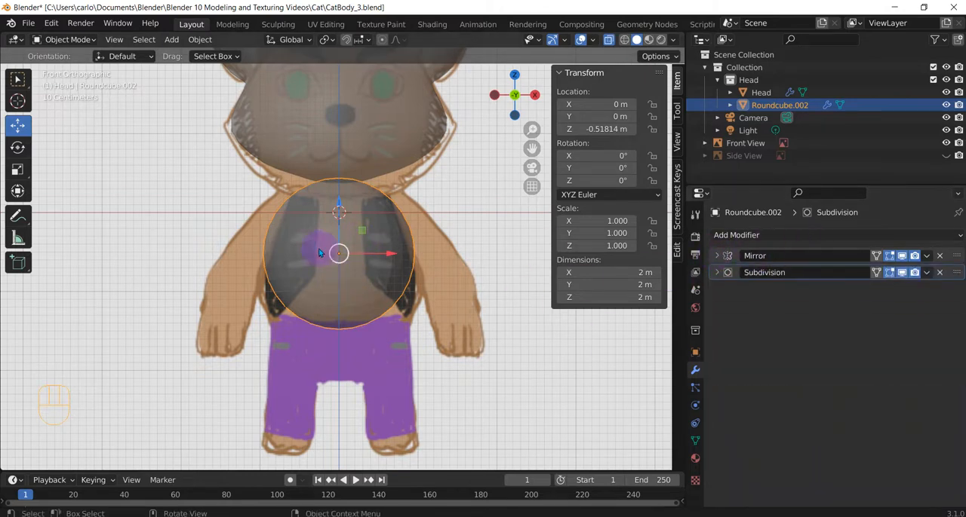
# Create a new collection inside Collection and name it Body
pyautogui.rightClick(730, 68)
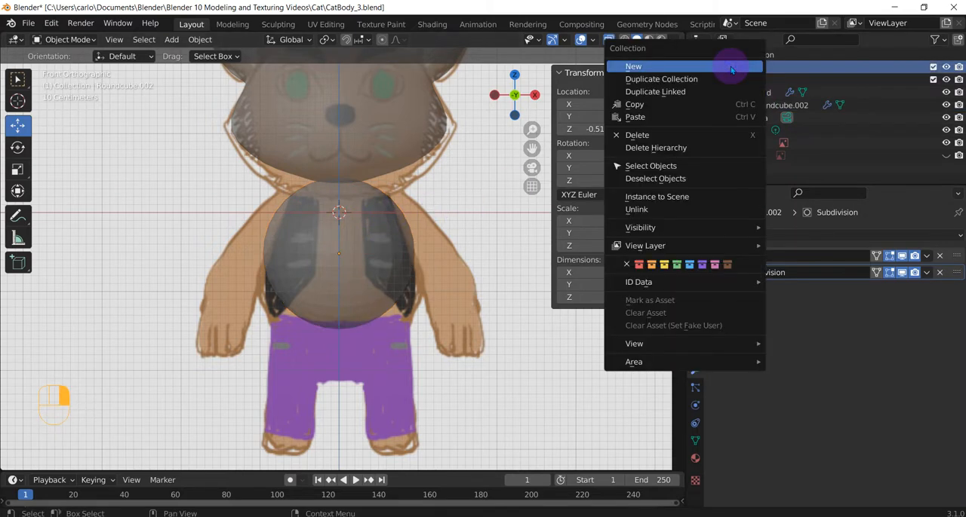
pyautogui.click(670, 72)
pyautogui.doubleClick(758, 118)
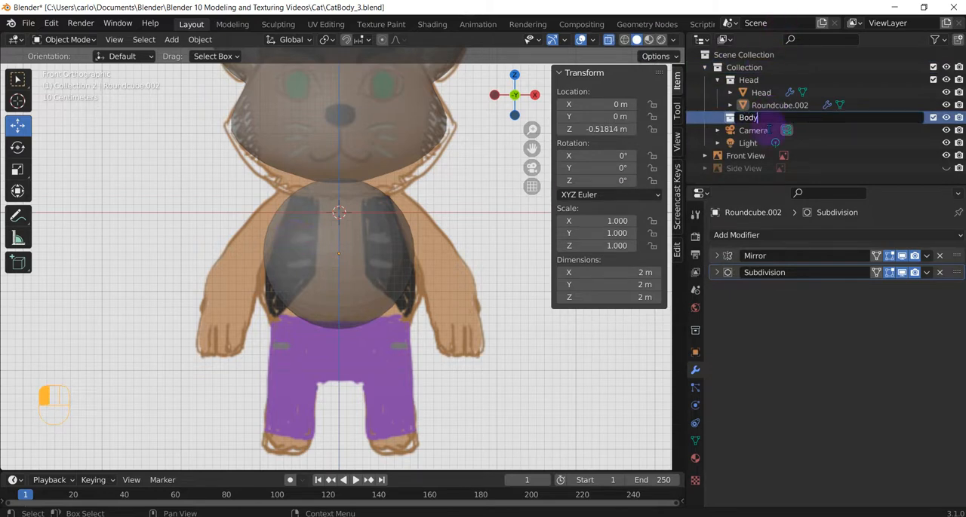
pyautogui.press('Return')
# Move the round cube into the Body collection and rename the object Body
pyautogui.moveTo(761, 106); pyautogui.dragTo(752, 120)
pyautogui.doubleClick(753, 118)
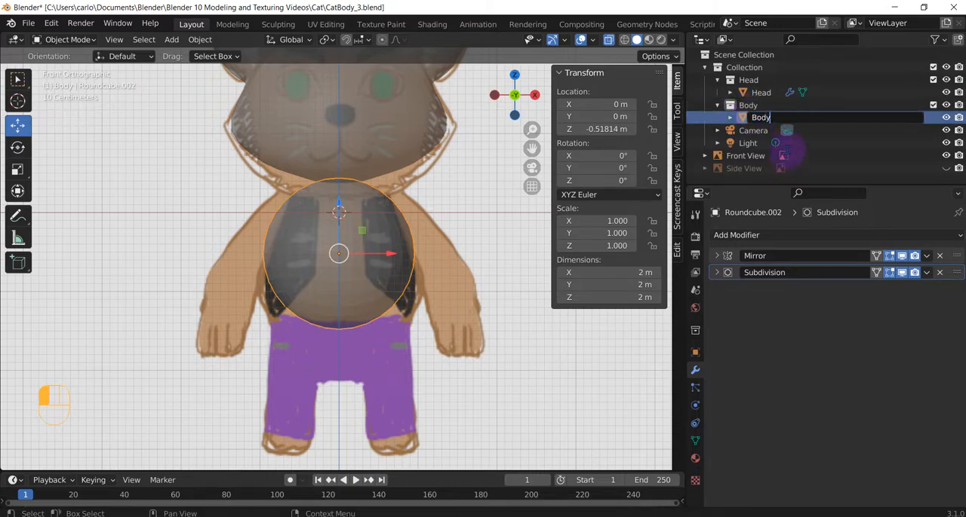
pyautogui.click(782, 148)
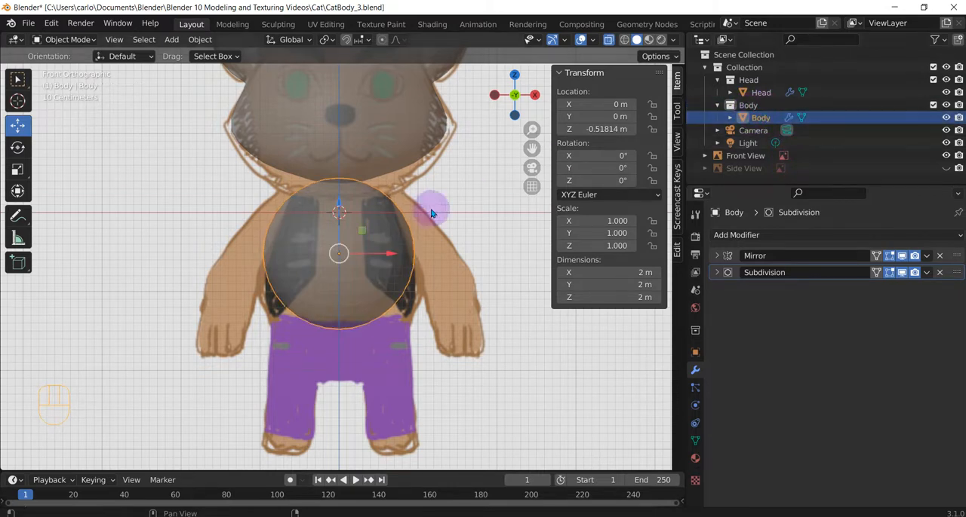
# In Edit Mode, lower the body's top centre vertices toward the neckline, to a local Z of about 0.87 m
pyautogui.hotkey('ctrl', 'Tab')
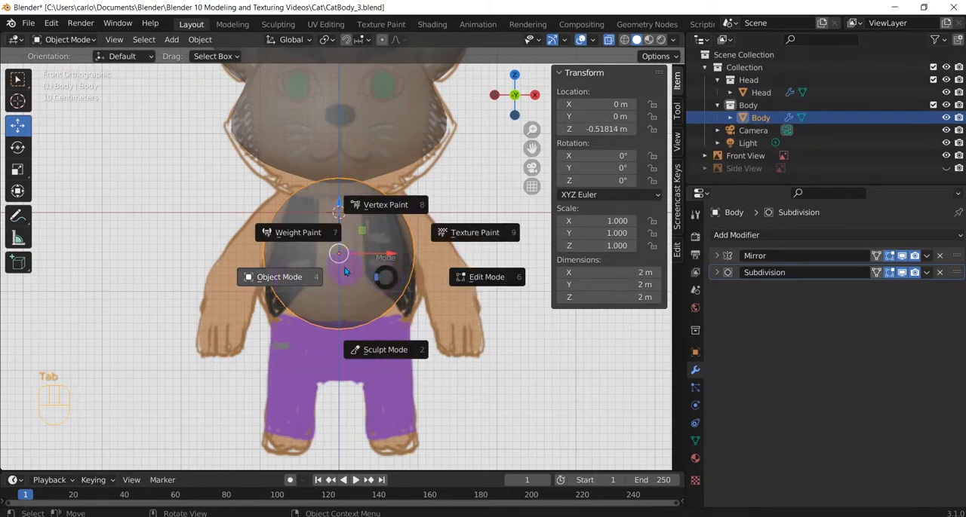
pyautogui.click(480, 277)
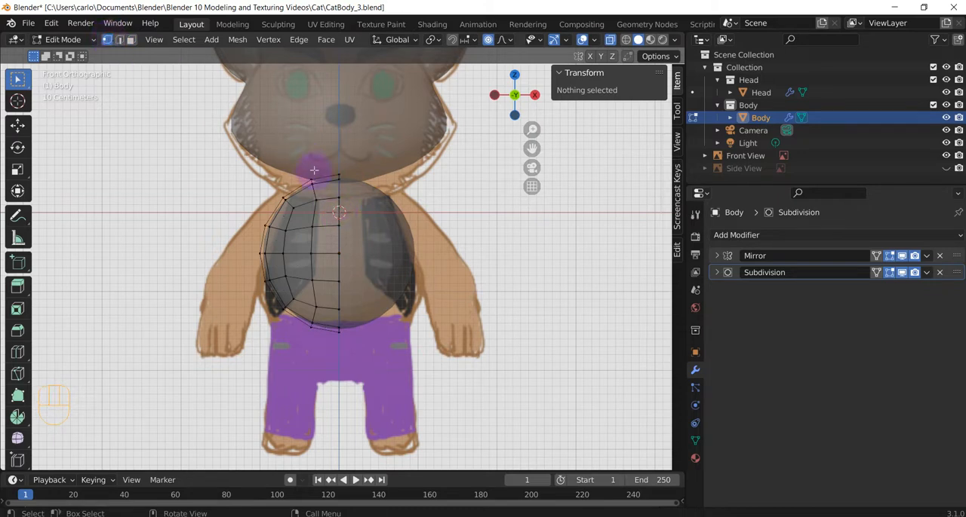
pyautogui.moveTo(329, 164); pyautogui.dragTo(349, 183)
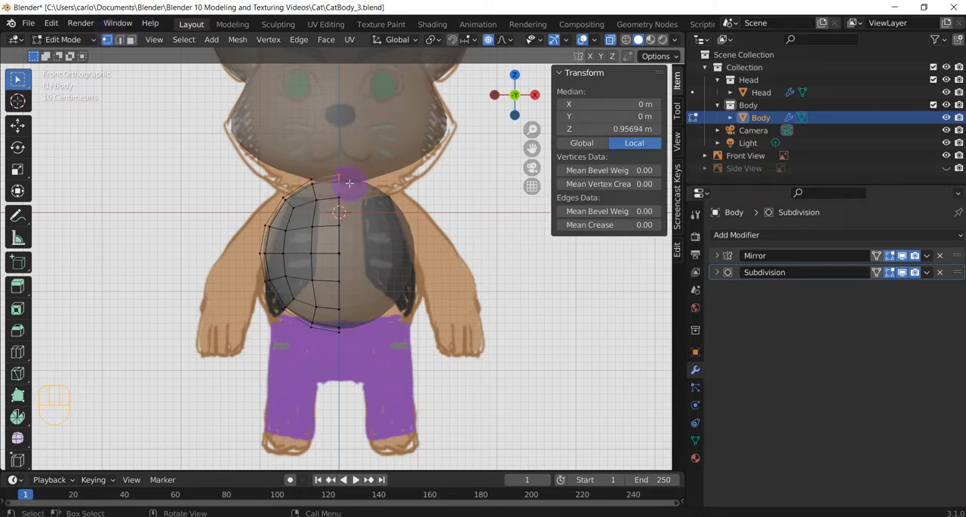
pyautogui.press('g')
pyautogui.click(349, 193)
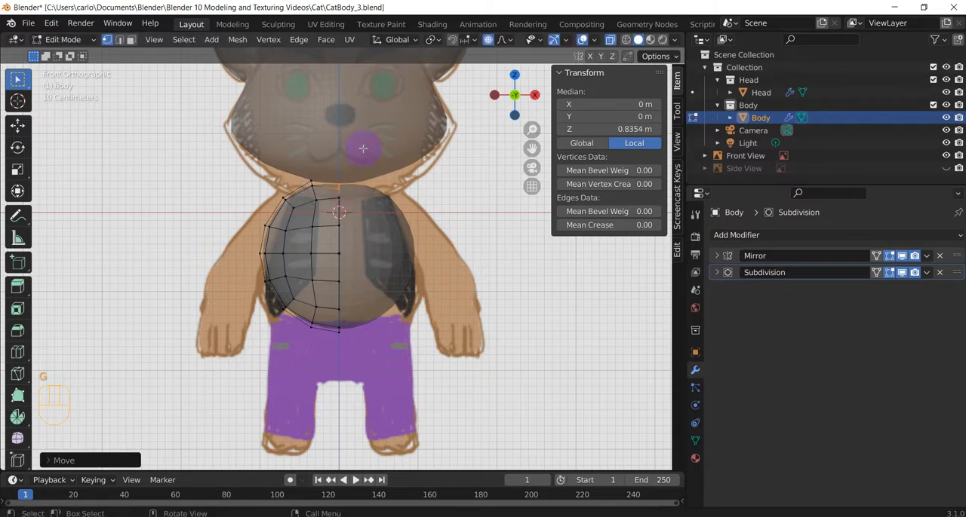
pyautogui.moveTo(338, 168); pyautogui.dragTo(349, 192)
pyautogui.scroll(3, 345, 185)
pyautogui.press('g')
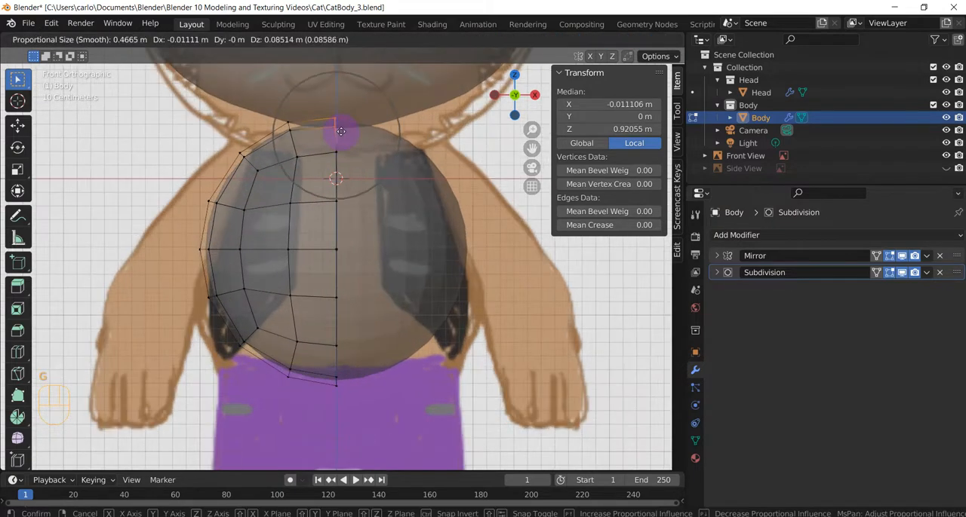
pyautogui.click(344, 140)
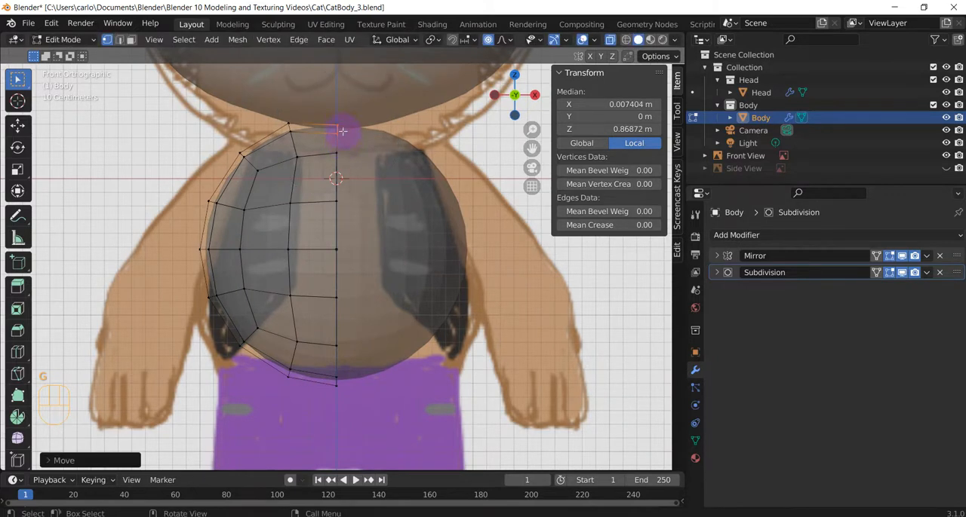
# Move the body's shoulder vertices inward and slightly up with proportional editing, to about local X -0.65 m, Z 0.71 m
pyautogui.scroll(-1, 304, 200)
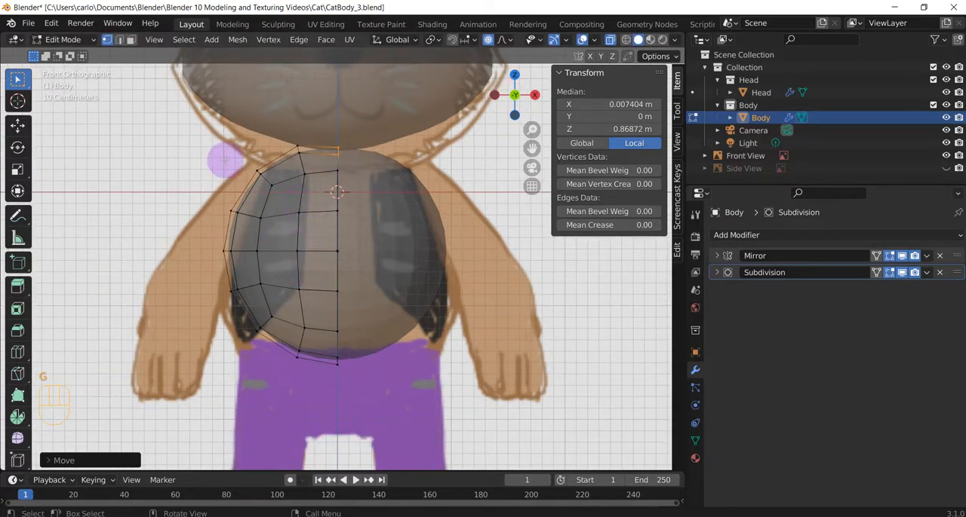
pyautogui.click(272, 183)
pyautogui.press('g')
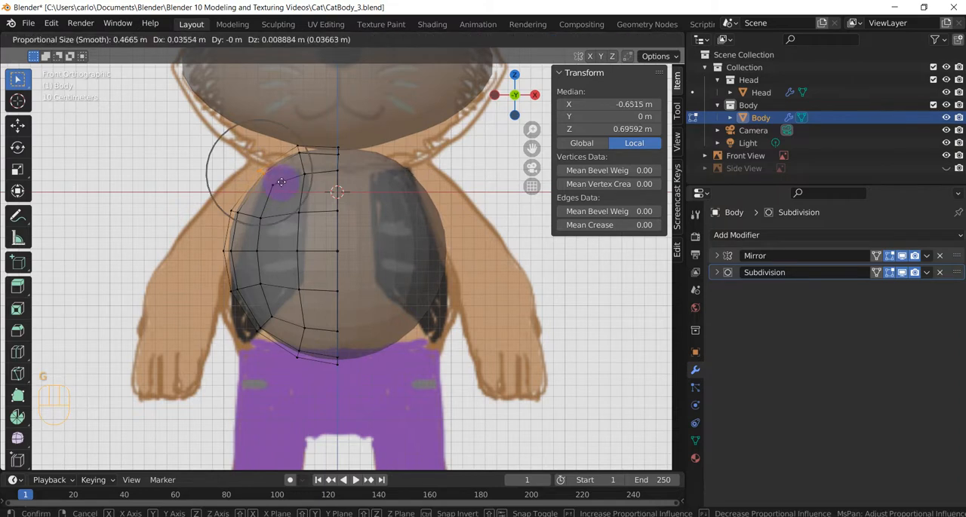
pyautogui.scroll(-2, 280, 180)
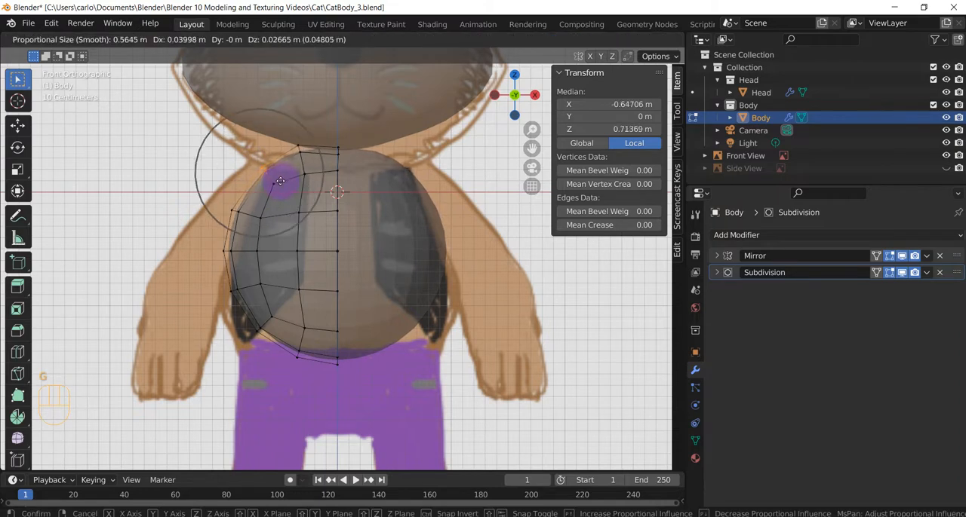
pyautogui.click(265, 175)
pyautogui.click(240, 218)
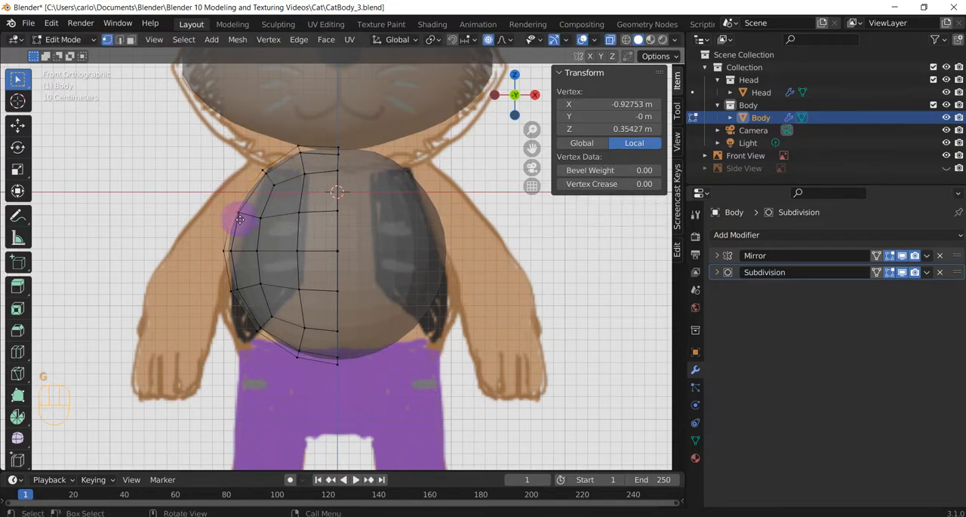
pyautogui.press('g')
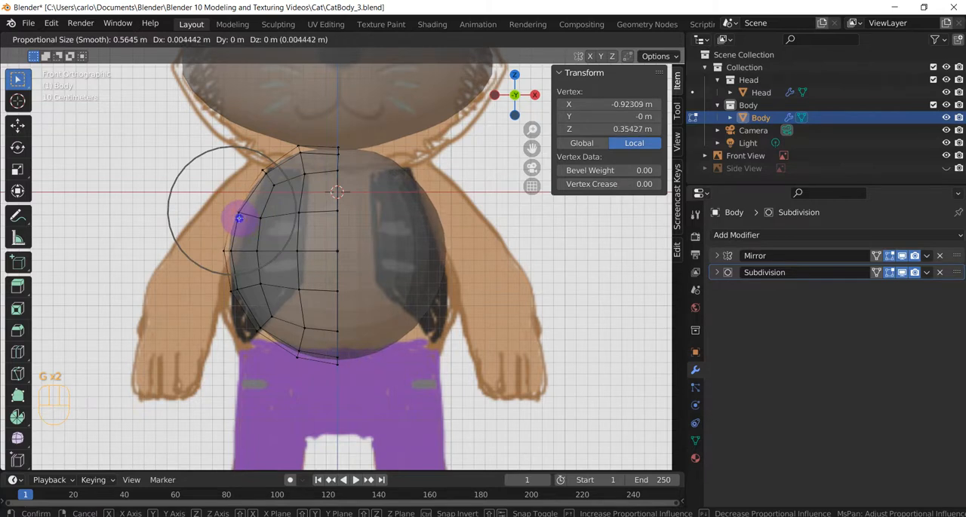
pyautogui.rightClick(224, 198)
pyautogui.press('g')
pyautogui.rightClick(224, 197)
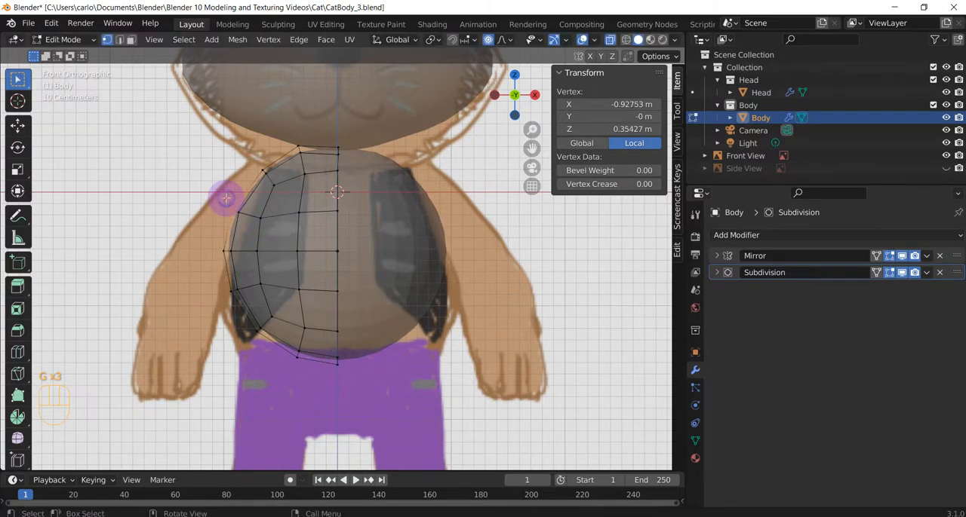
# Move the vertices of the row below the shoulder inward, to about local X -0.86 m, Z 0.32 m, following the reference outline
pyautogui.moveTo(216, 196); pyautogui.dragTo(248, 220)
pyautogui.press('g')
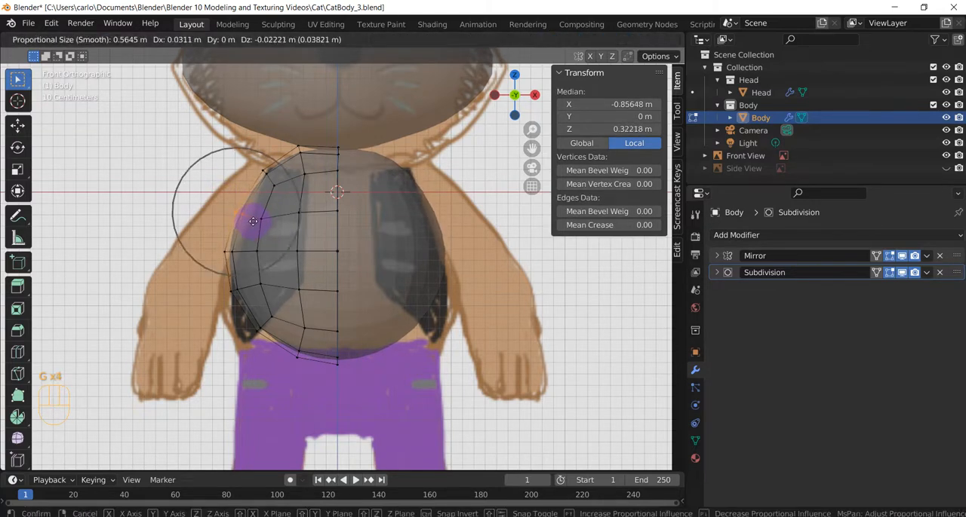
pyautogui.click(252, 221)
pyautogui.click(212, 217)
# Reshape the lower side vertices to the reference belly outline, placing the bottom corner vertices at about local X -0.86 m, Z -0.85 m
pyautogui.moveTo(212, 246); pyautogui.dragTo(269, 343)
pyautogui.press('g')
pyautogui.click(226, 285)
pyautogui.press('g')
pyautogui.click(229, 319)
pyautogui.press('g')
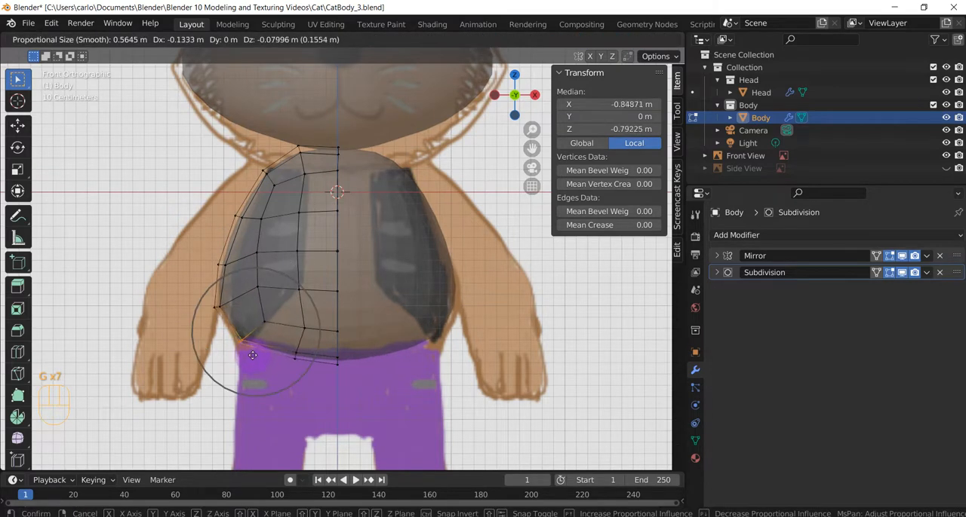
pyautogui.click(252, 356)
# Lower the underside vertices between the bottom corner and the centre line to a local Z of about -1.0 m, then deselect everything
pyautogui.scroll(-2, 409, 356)
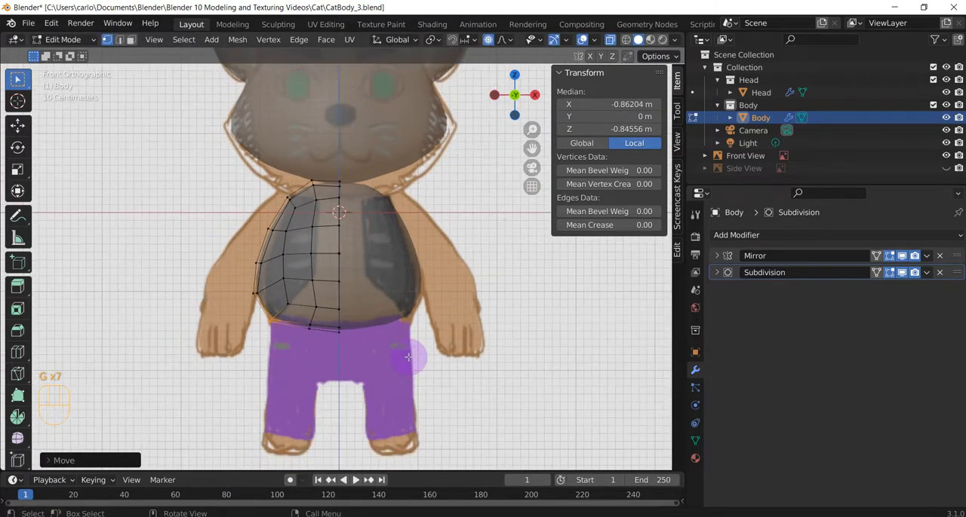
pyautogui.scroll(1, 321, 349)
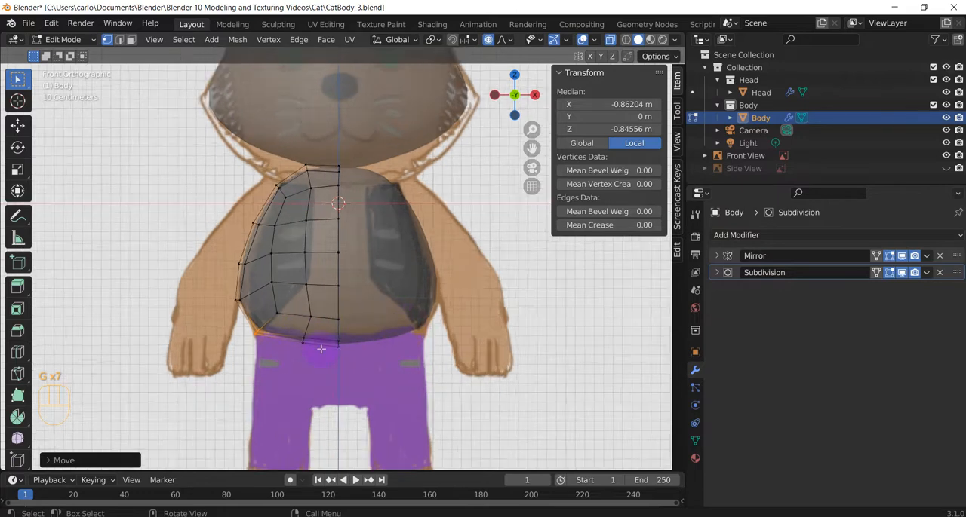
pyautogui.scroll(-1, 322, 349)
pyautogui.scroll(2, 310, 332)
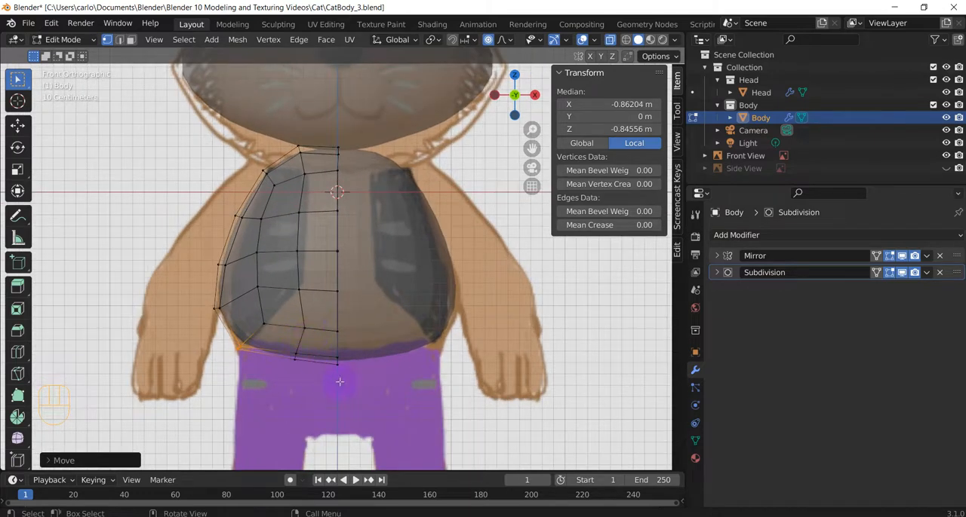
pyautogui.keyDown('shift'); pyautogui.moveTo(339, 382); pyautogui.dragTo(345, 300, button='middle'); pyautogui.keyUp('shift')
pyautogui.moveTo(288, 265); pyautogui.dragTo(321, 291)
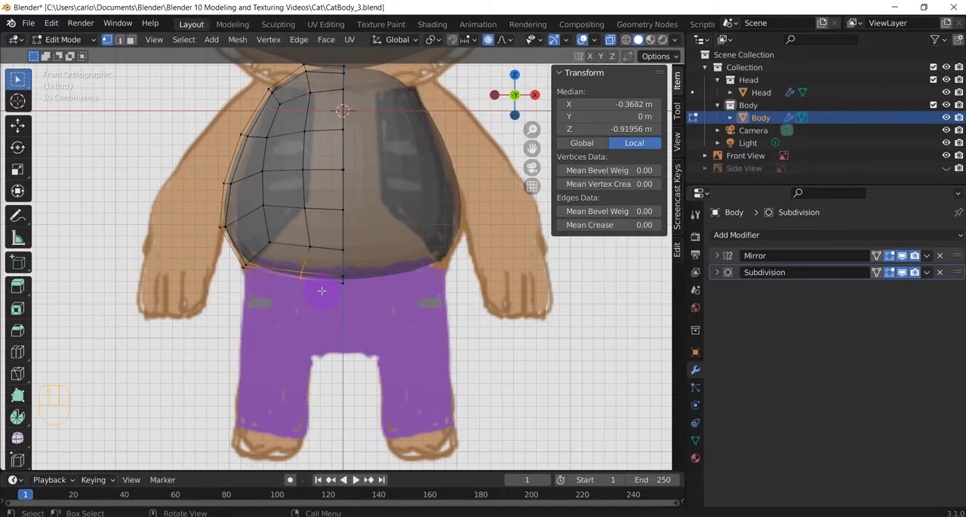
pyautogui.press('g')
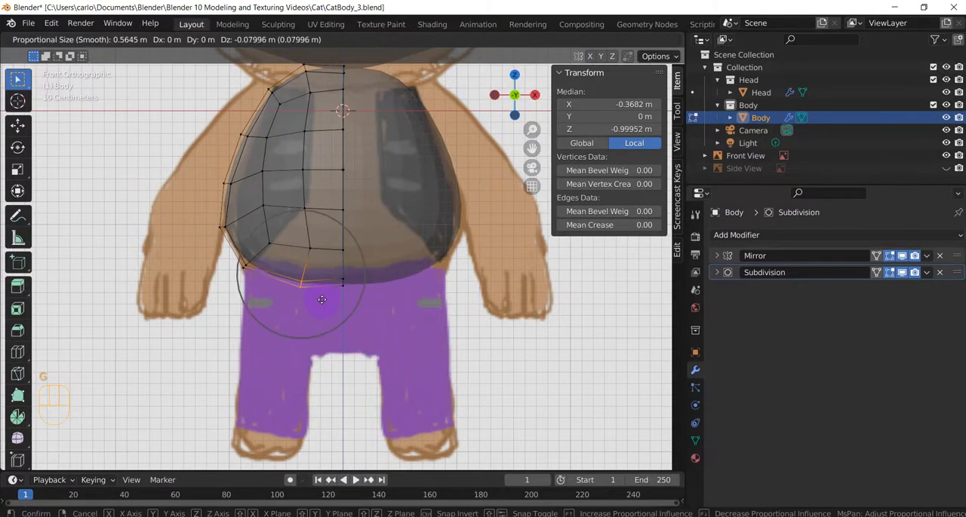
pyautogui.click(321, 300)
pyautogui.click(403, 304)
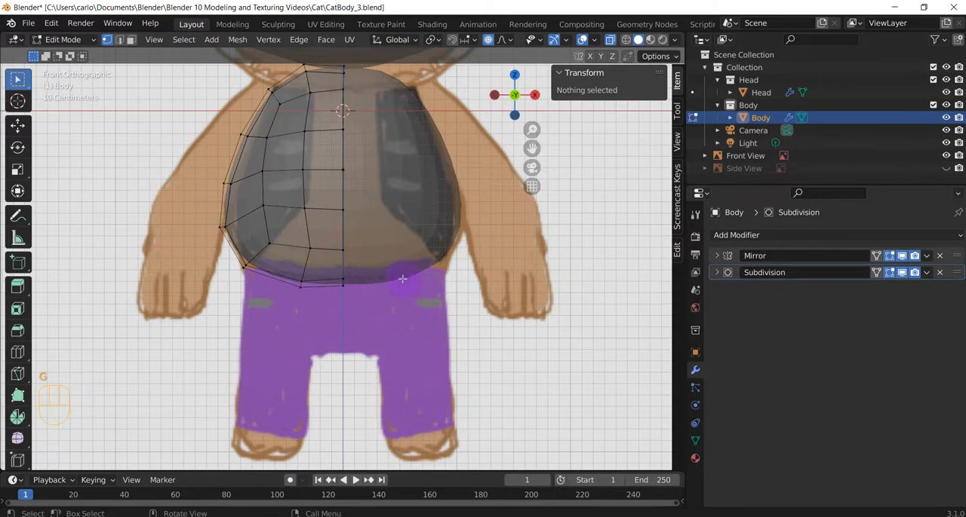
# Examine the body mesh and its underside from several angles to check the shape and edge layout
pyautogui.moveTo(402, 279); pyautogui.dragTo(416, 307, button='middle')
pyautogui.scroll(-3, 220, 312)
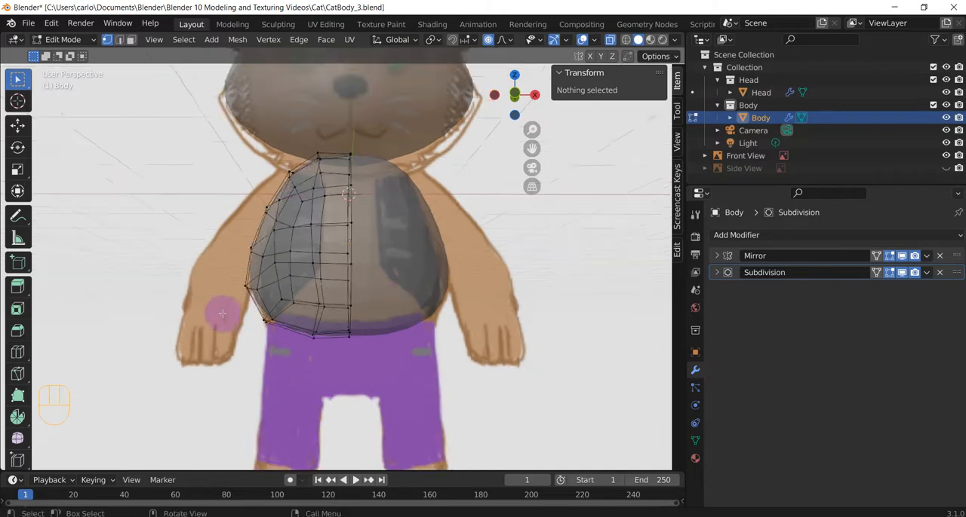
pyautogui.moveTo(341, 268)
pyautogui.mouseDown(button='middle')
pyautogui.moveTo(382, 248)
pyautogui.moveTo(356, 265)
pyautogui.moveTo(345, 244)
pyautogui.moveTo(334, 267)
pyautogui.moveTo(366, 330)
pyautogui.moveTo(347, 281)
pyautogui.mouseUp(button='middle')
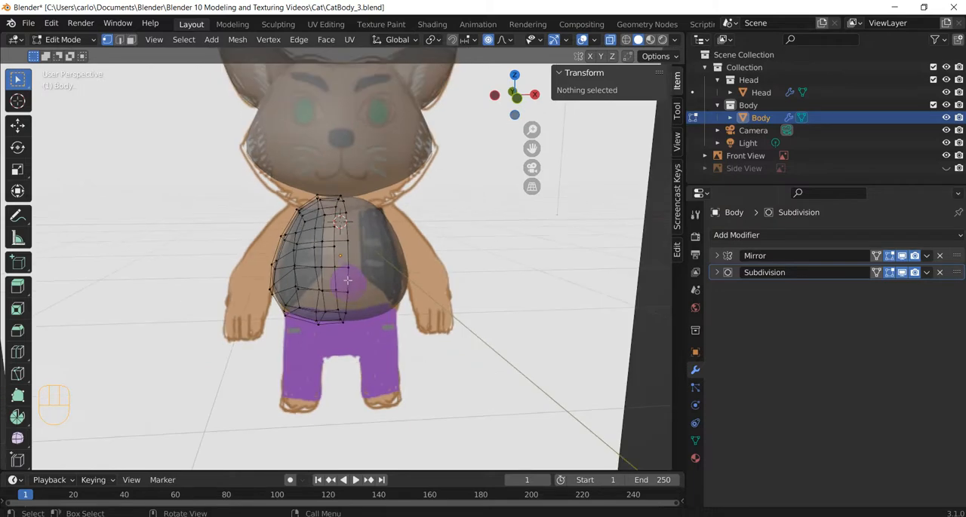
pyautogui.moveTo(340, 221); pyautogui.dragTo(313, 214, button='middle')
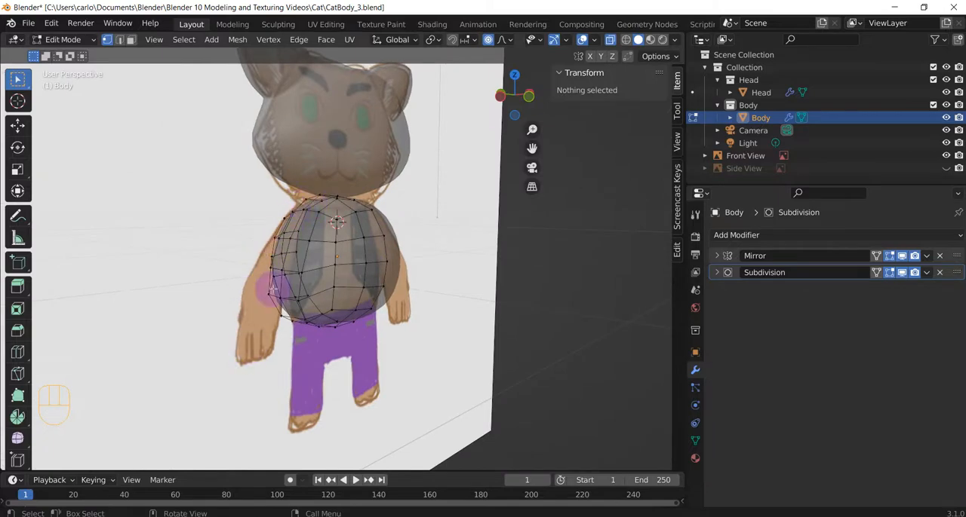
pyautogui.moveTo(267, 286); pyautogui.dragTo(323, 260, button='middle')
pyautogui.scroll(2, 324, 272)
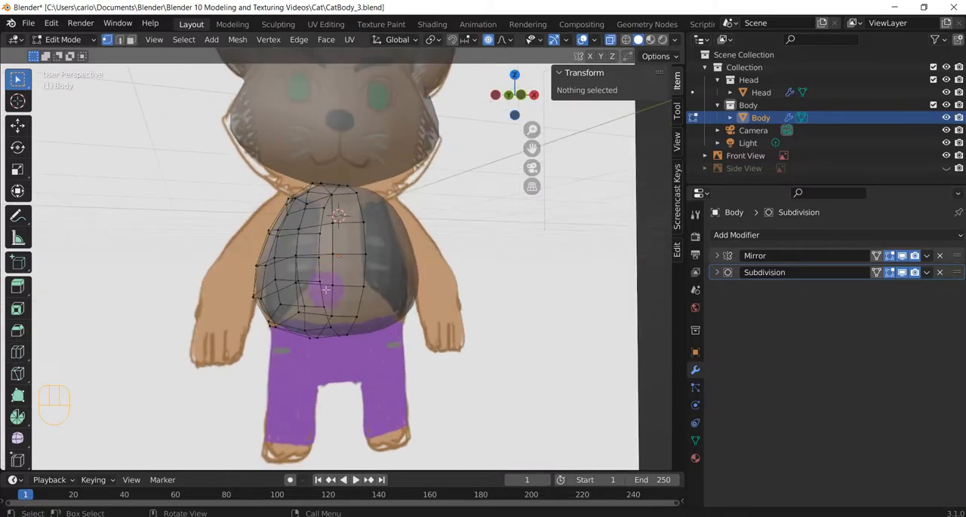
pyautogui.moveTo(313, 337); pyautogui.dragTo(275, 136, button='middle')
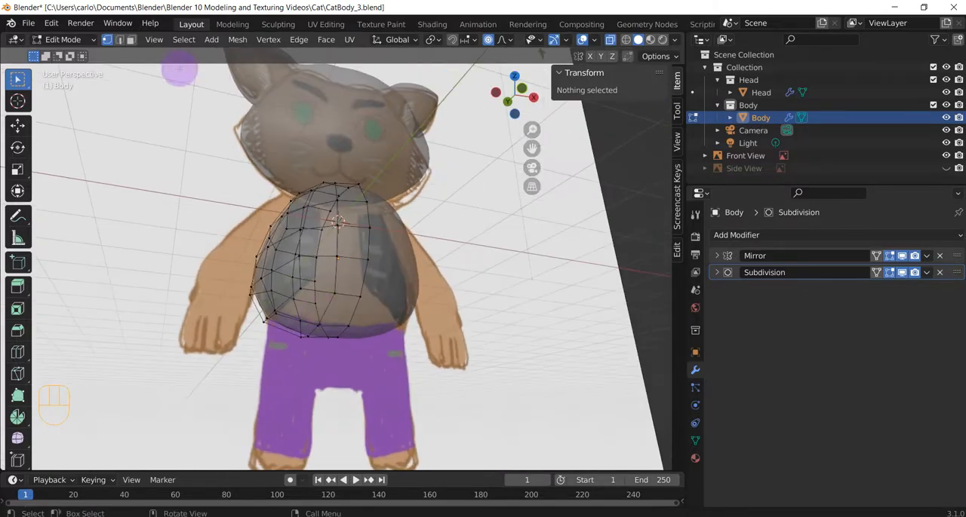
# In edge select mode, delete the middle edge on the body's underside to open a hole for the leg
pyautogui.click(121, 42)
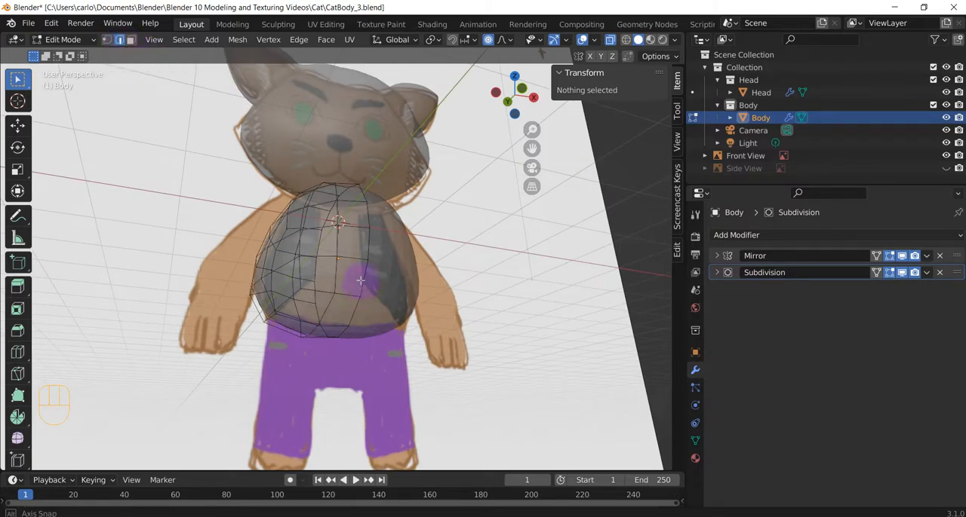
pyautogui.moveTo(355, 280)
pyautogui.mouseDown(button='middle')
pyautogui.moveTo(398, 233)
pyautogui.moveTo(349, 281)
pyautogui.mouseUp(button='middle')
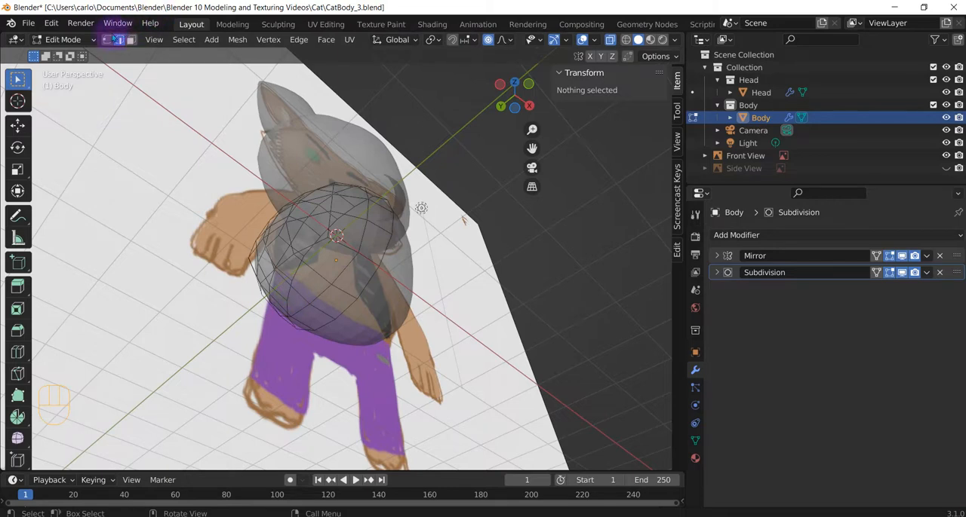
pyautogui.moveTo(291, 291); pyautogui.dragTo(264, 258, button='middle')
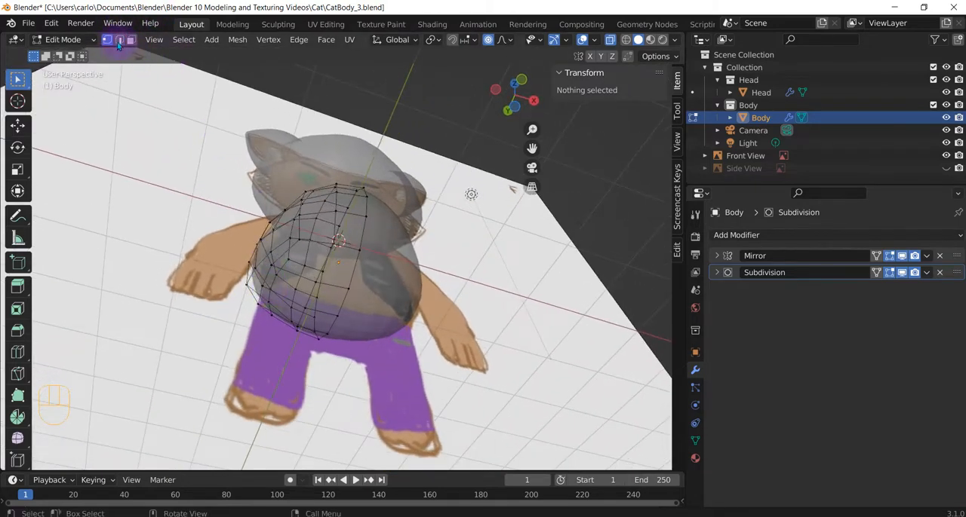
pyautogui.moveTo(289, 287); pyautogui.dragTo(312, 380, button='middle')
pyautogui.click(296, 314)
pyautogui.press('x')
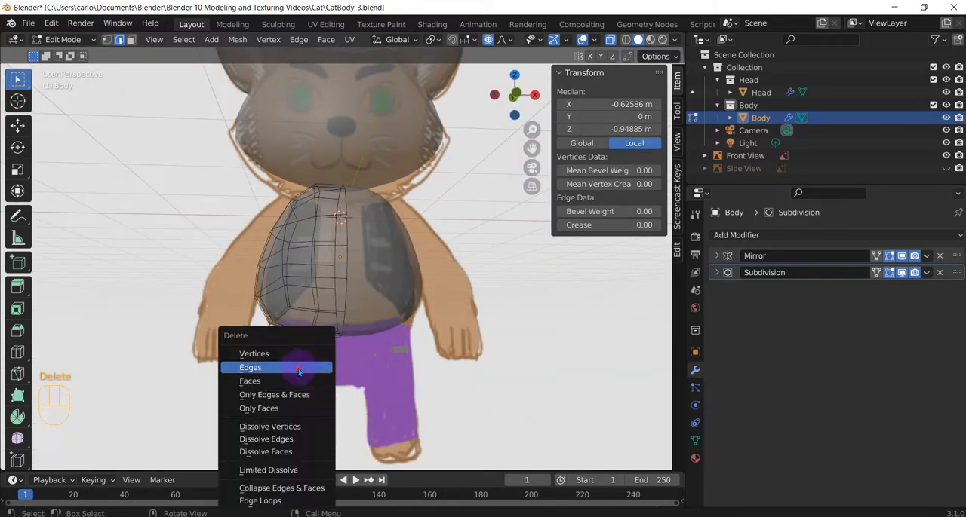
pyautogui.click(302, 368)
# Select the six vertices around the leg opening in vertex select mode and round them with LoopTools Circle
pyautogui.scroll(4, 342, 293)
pyautogui.moveTo(343, 292); pyautogui.dragTo(399, 295, button='middle')
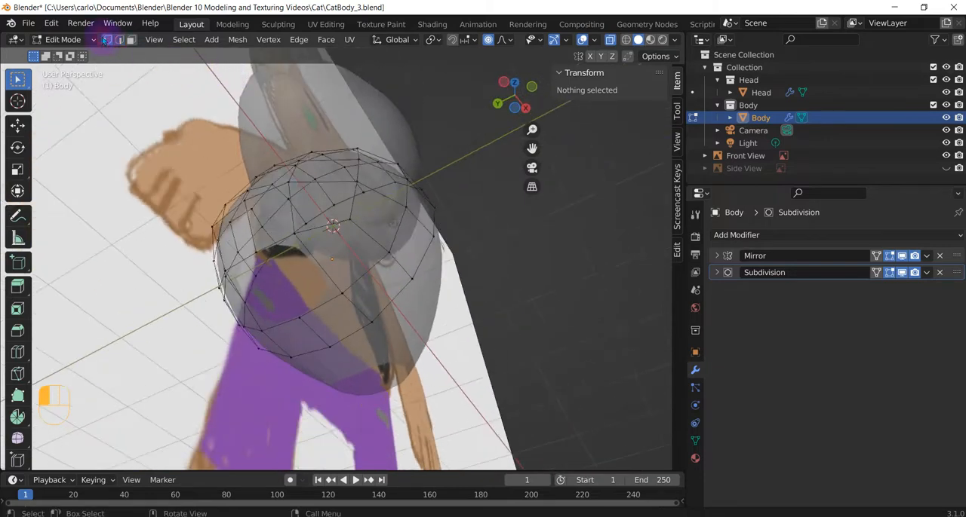
pyautogui.moveTo(240, 242); pyautogui.dragTo(271, 273, button='middle')
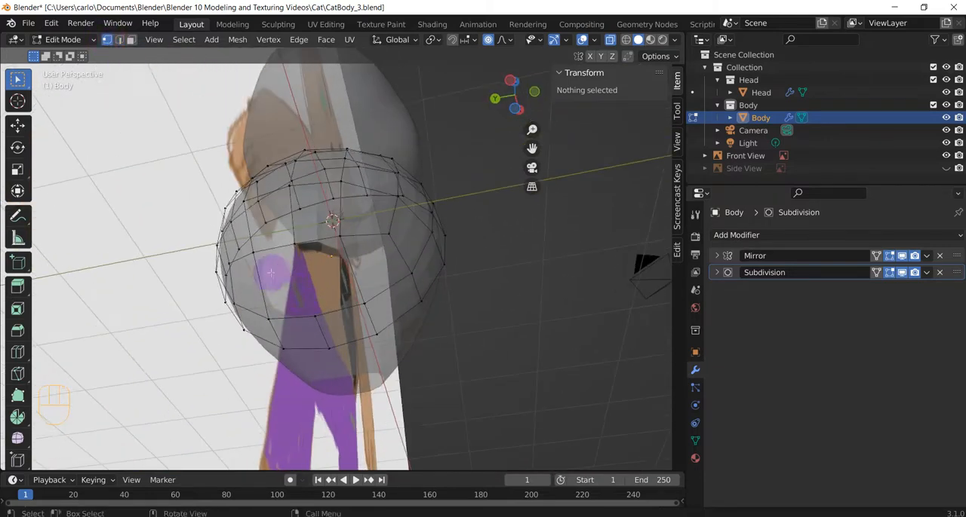
pyautogui.click(253, 250)
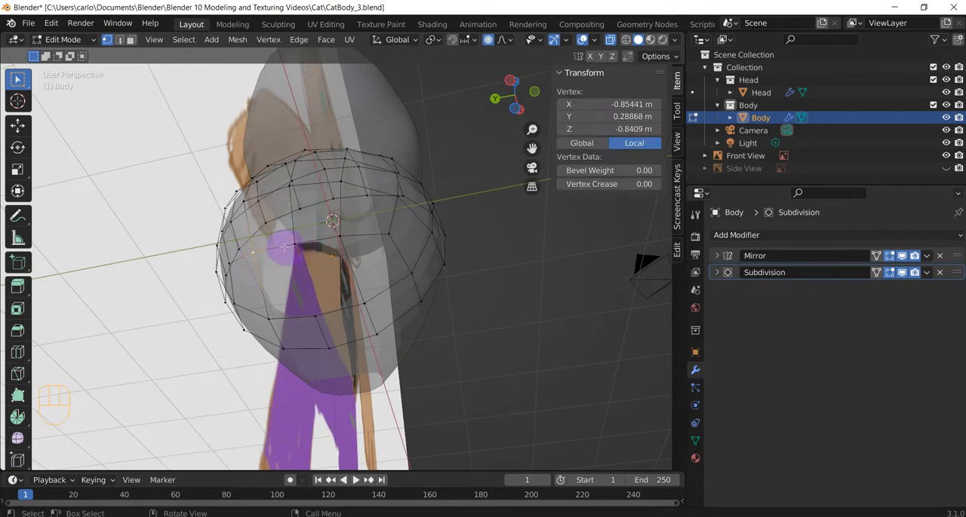
pyautogui.keyDown('shift'); pyautogui.click(337, 238); pyautogui.keyUp('shift')
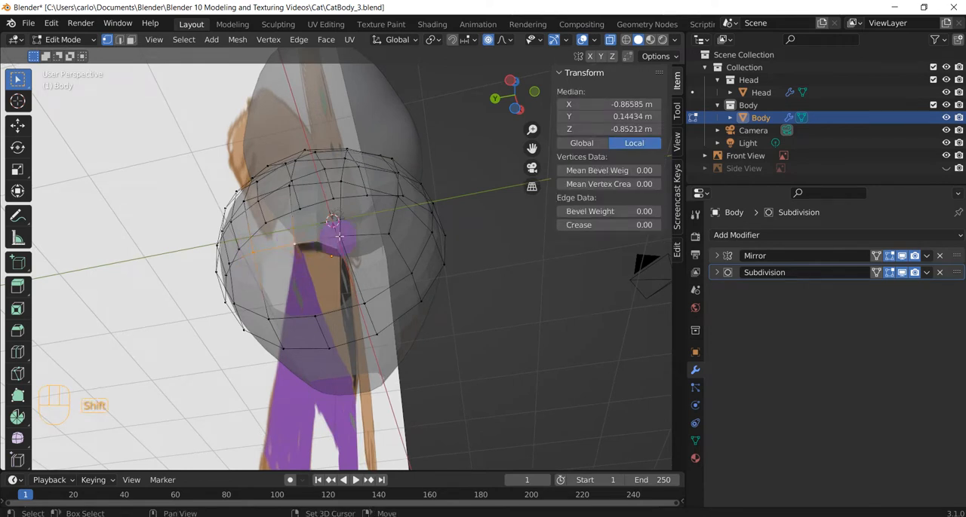
pyautogui.keyDown('shift'); pyautogui.click(323, 310); pyautogui.keyUp('shift')
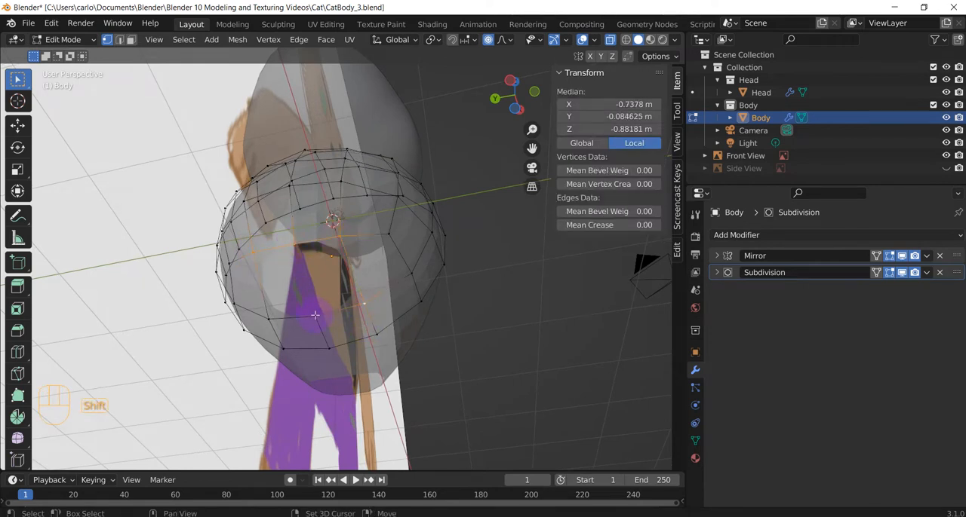
pyautogui.keyDown('shift'); pyautogui.click(315, 316); pyautogui.keyUp('shift')
pyautogui.keyDown('shift'); pyautogui.click(269, 319); pyautogui.keyUp('shift')
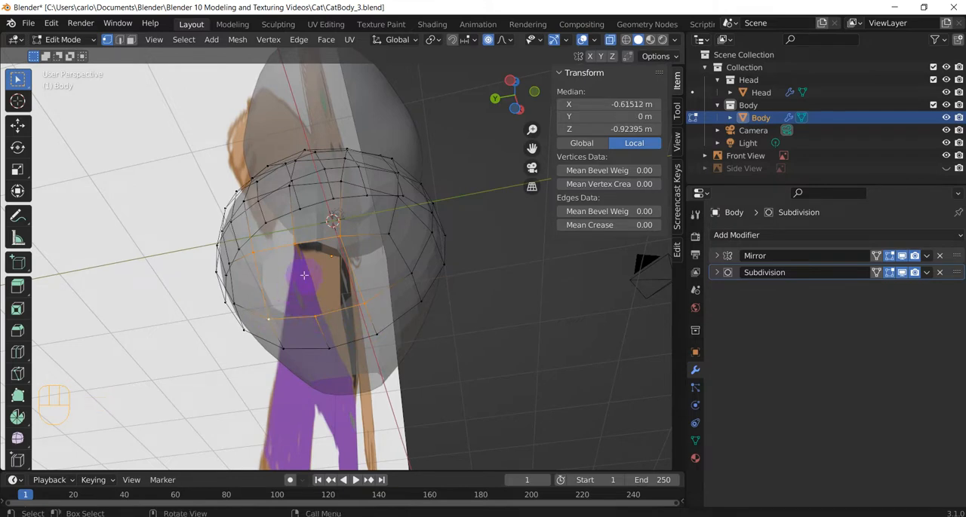
pyautogui.rightClick(304, 275)
pyautogui.moveTo(326, 202)
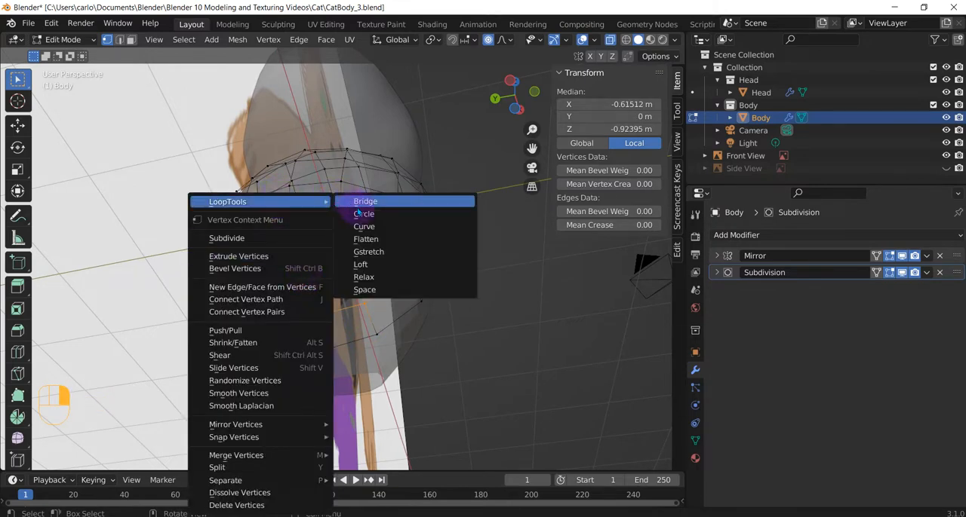
pyautogui.click(364, 214)
# In front view, move the leg opening's loop to about local X -0.56 m, Z -0.93 m and rotate it about -14.5° until level
pyautogui.moveTo(367, 324); pyautogui.dragTo(344, 371, button='middle')
pyautogui.press('KP_1')
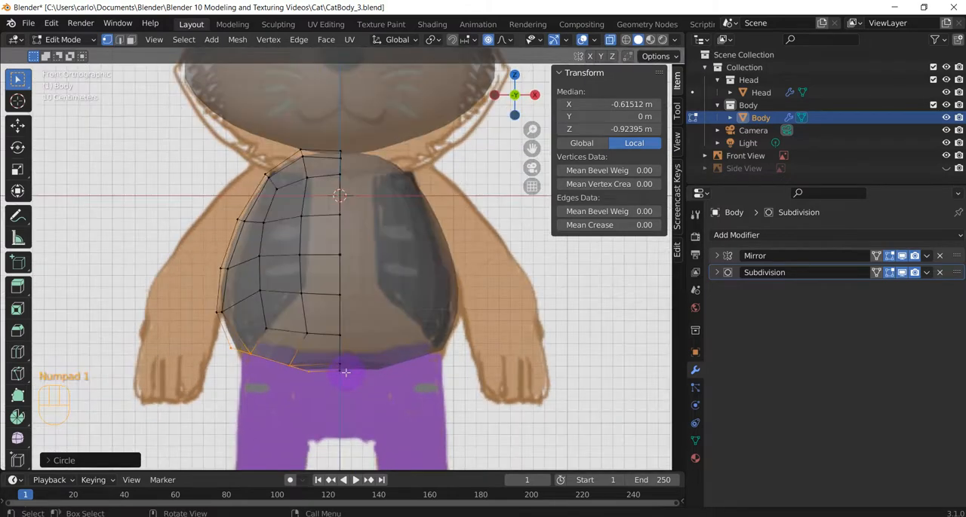
pyautogui.press('g')
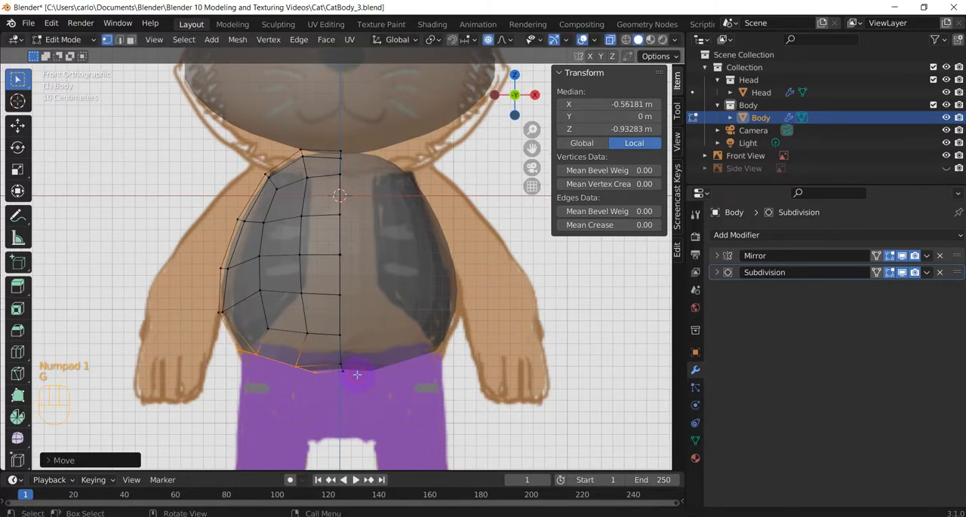
pyautogui.press('r')
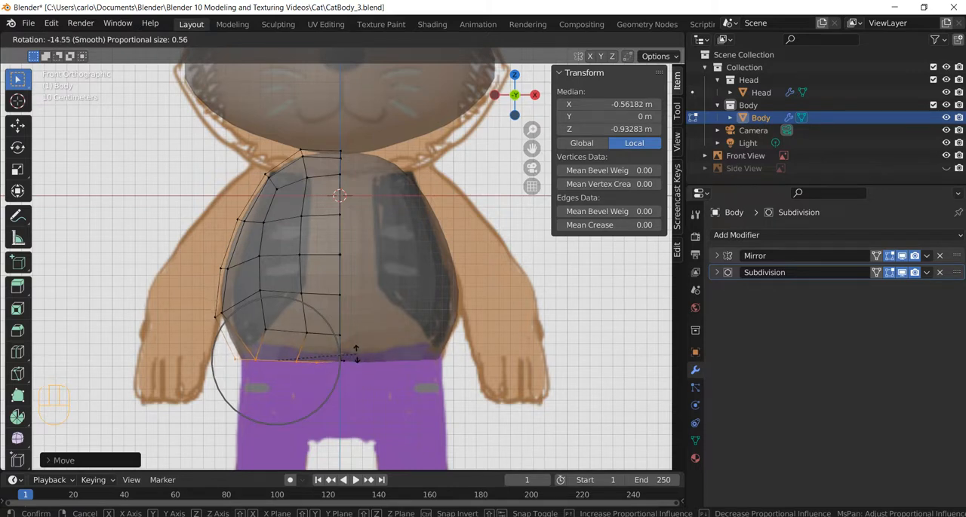
pyautogui.click(355, 354)
# Extrude the leg opening's loop downward in three segments to about local Z -1.40 m, -1.91 m and -2.34 m, ending at the ankle
pyautogui.scroll(-2, 350, 368)
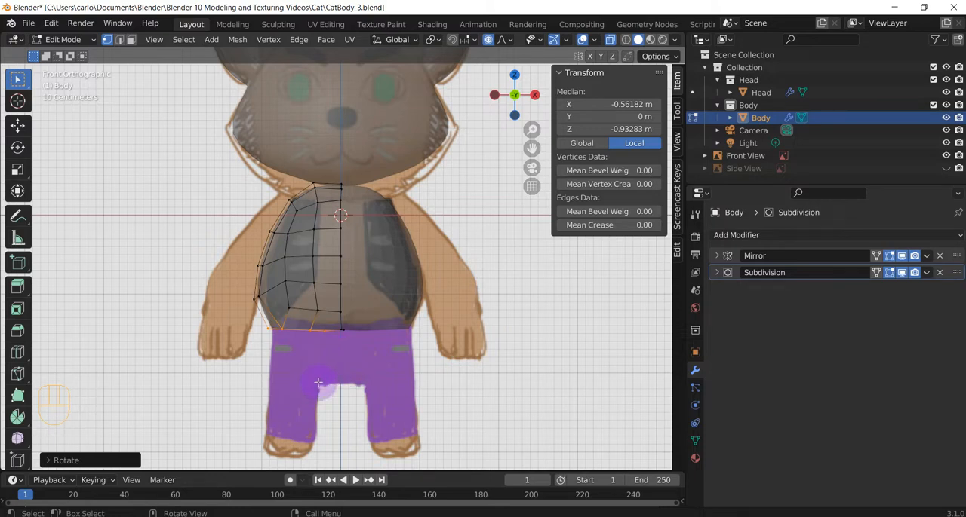
pyautogui.press('e')
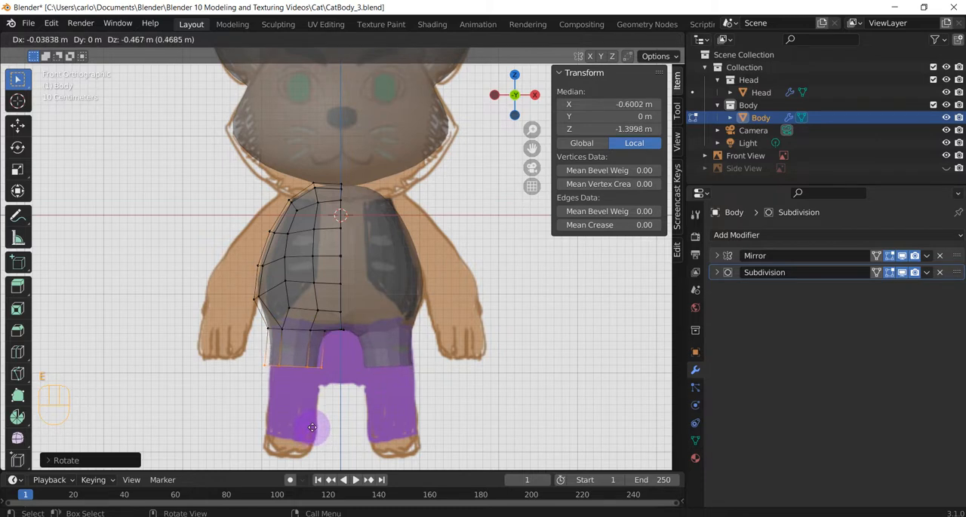
pyautogui.click(312, 427)
pyautogui.press('e')
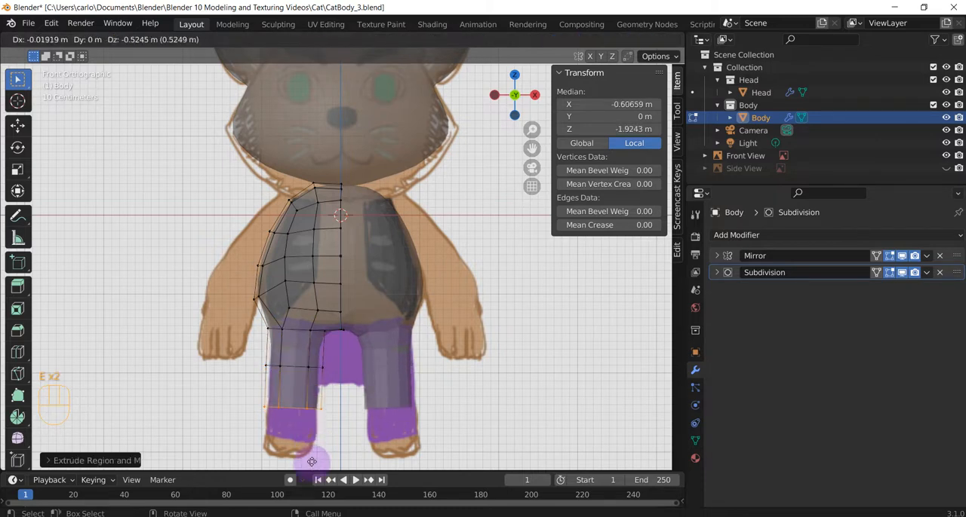
pyautogui.click(312, 461)
pyautogui.press('e')
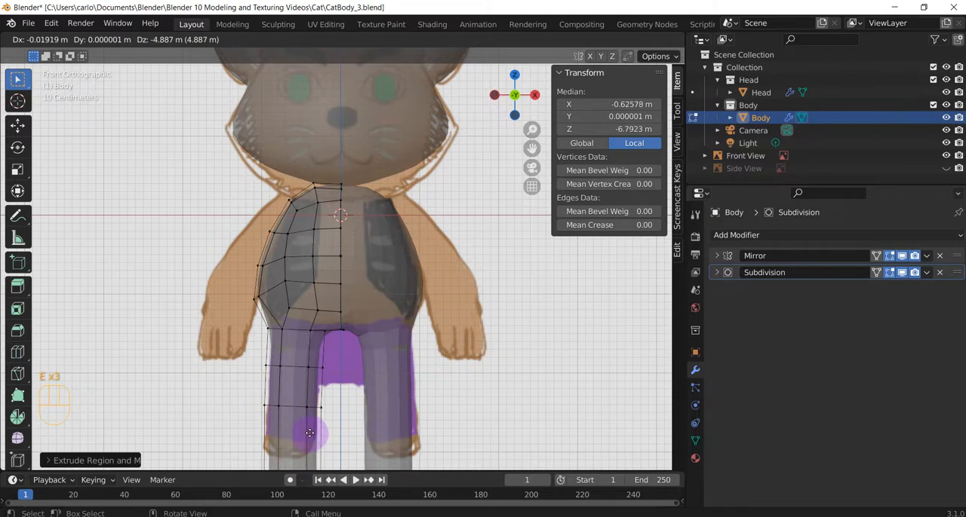
pyautogui.press('Escape')
pyautogui.scroll(-2, 351, 344)
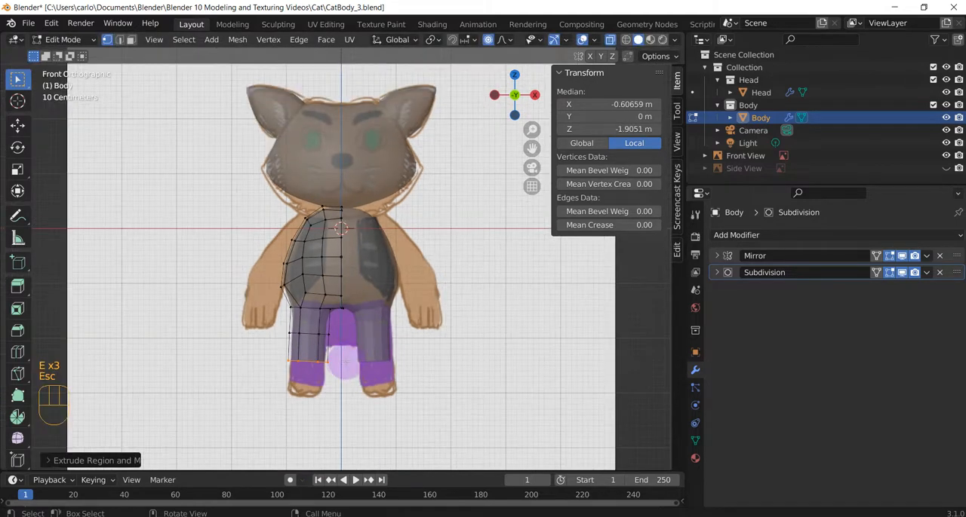
pyautogui.press('e')
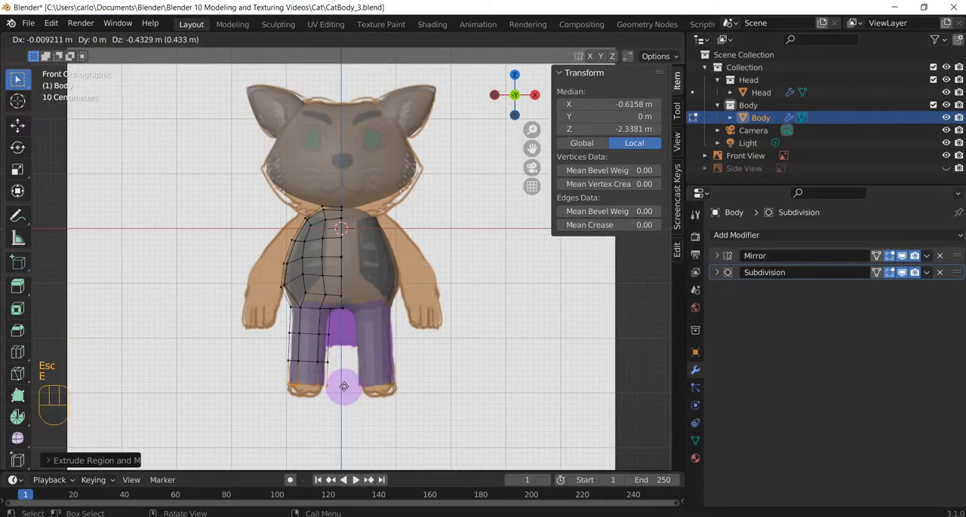
pyautogui.click(343, 386)
# Extrude the ankle loop straight down along Z to the foot's bottom at about local Z -2.56 m
pyautogui.scroll(3, 343, 387)
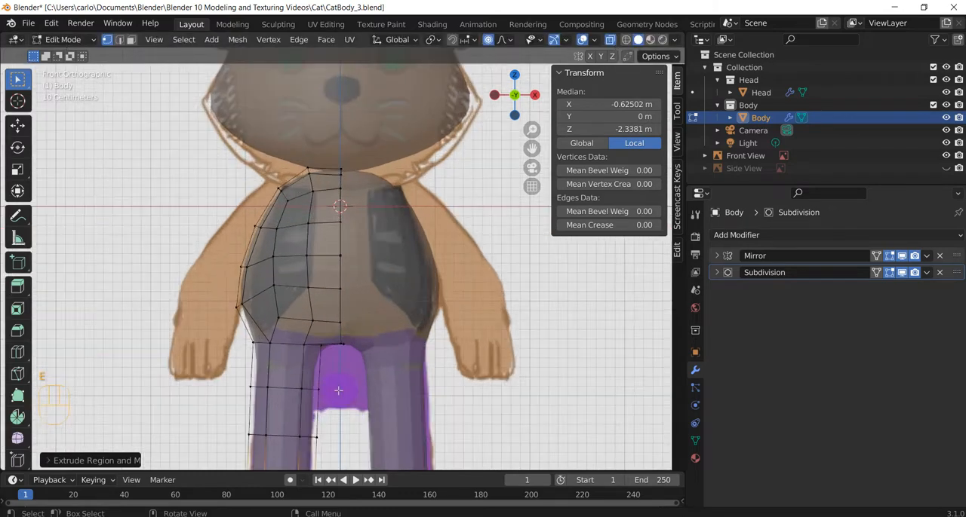
pyautogui.keyDown('shift'); pyautogui.moveTo(343, 387); pyautogui.dragTo(344, 264, button='middle'); pyautogui.keyUp('shift')
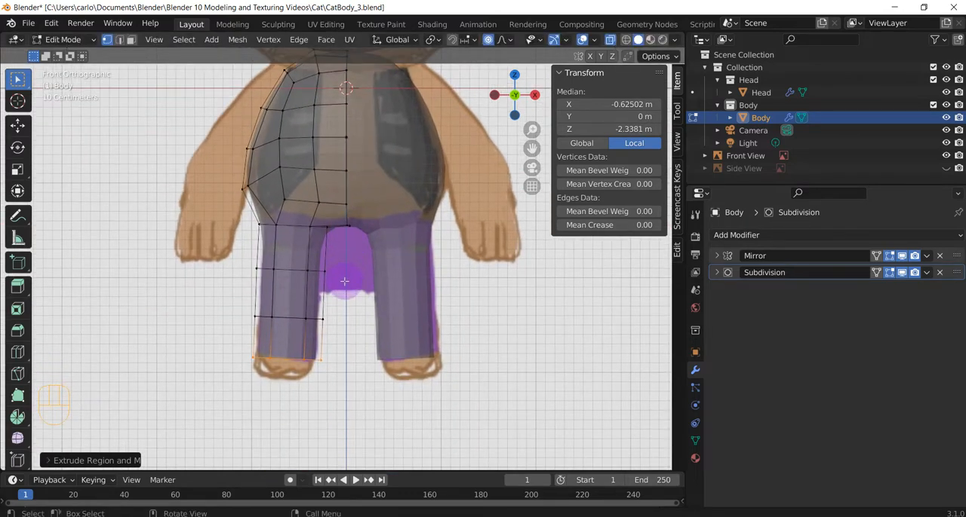
pyautogui.press('g')
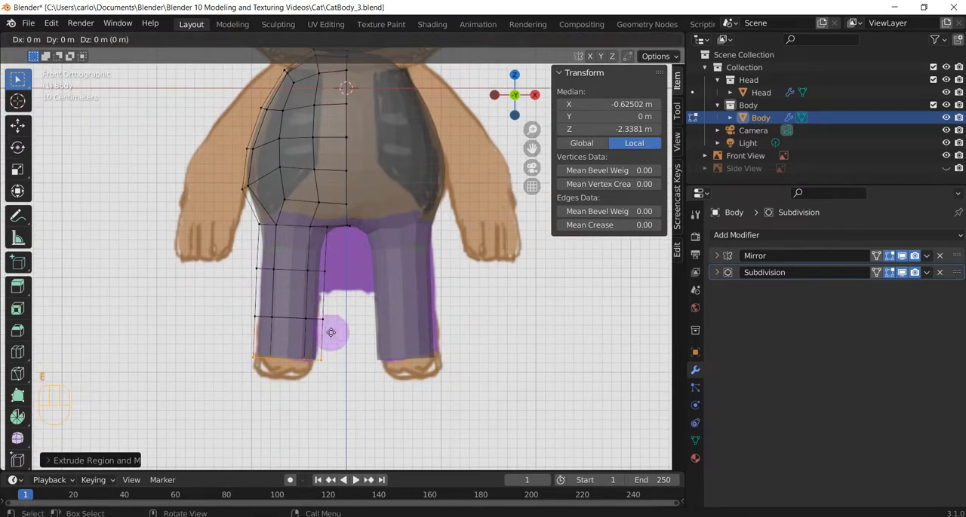
pyautogui.press('z')
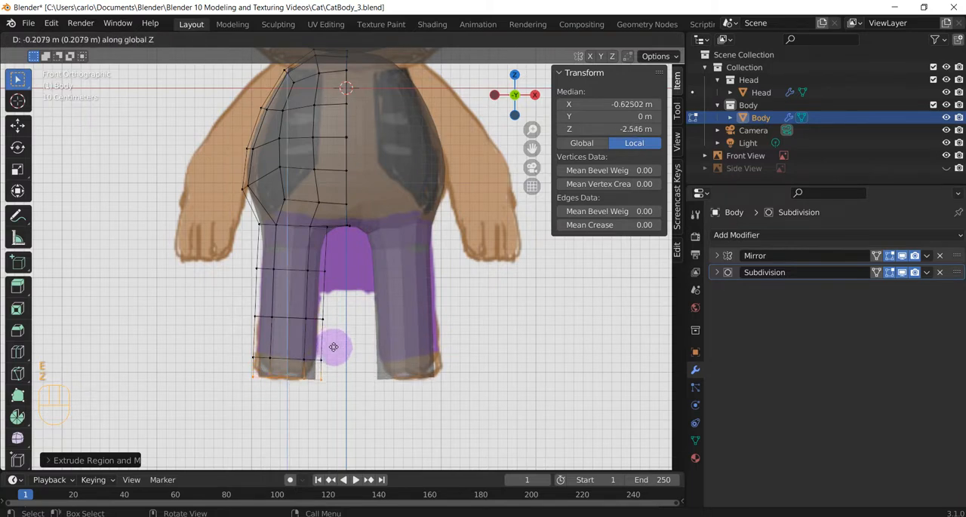
pyautogui.click(335, 349)
# Extrude the foot's bottom loop down to about local Z -2.72 m and merge its vertices at center to close the leg
pyautogui.press('e')
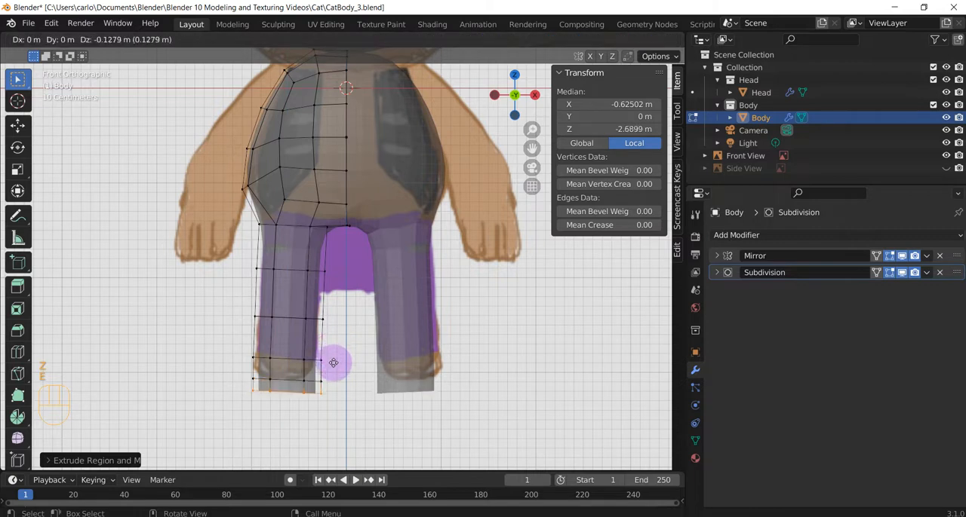
pyautogui.click(334, 364)
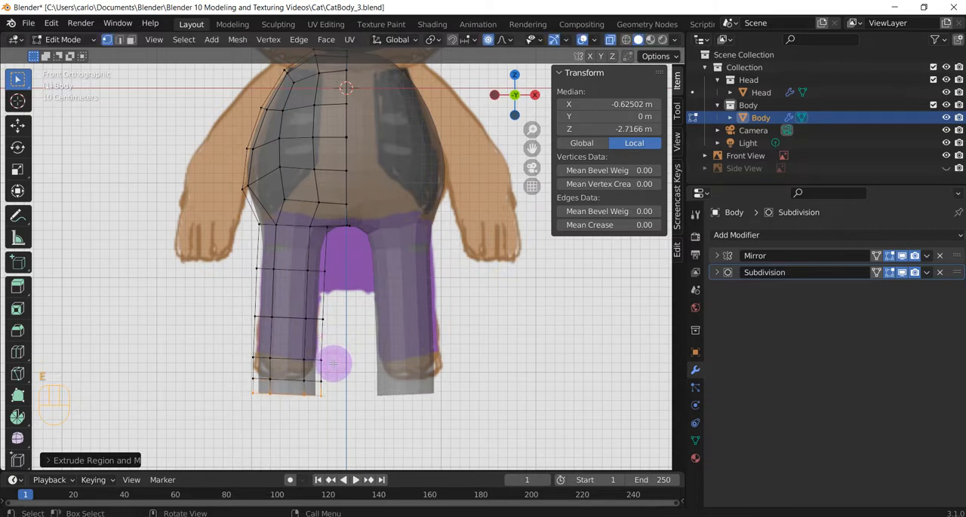
pyautogui.press('m')
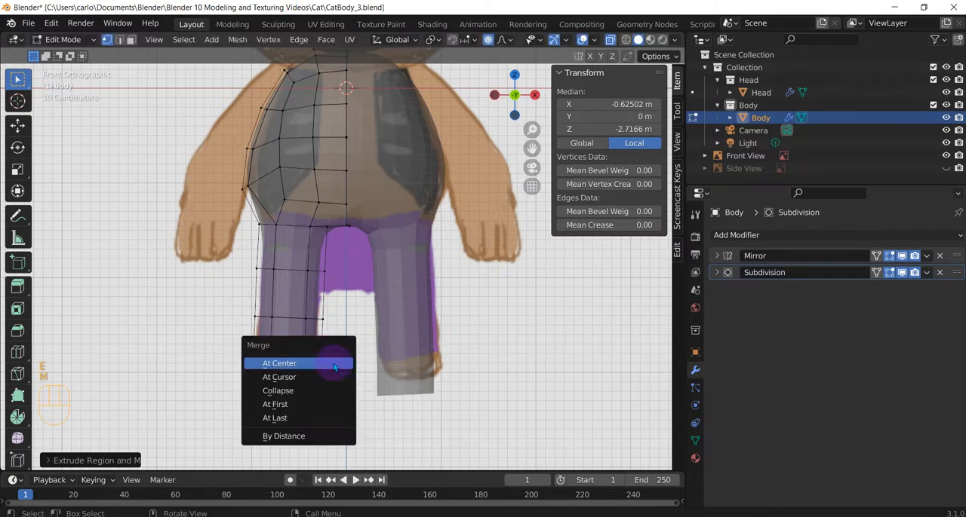
pyautogui.click(334, 365)
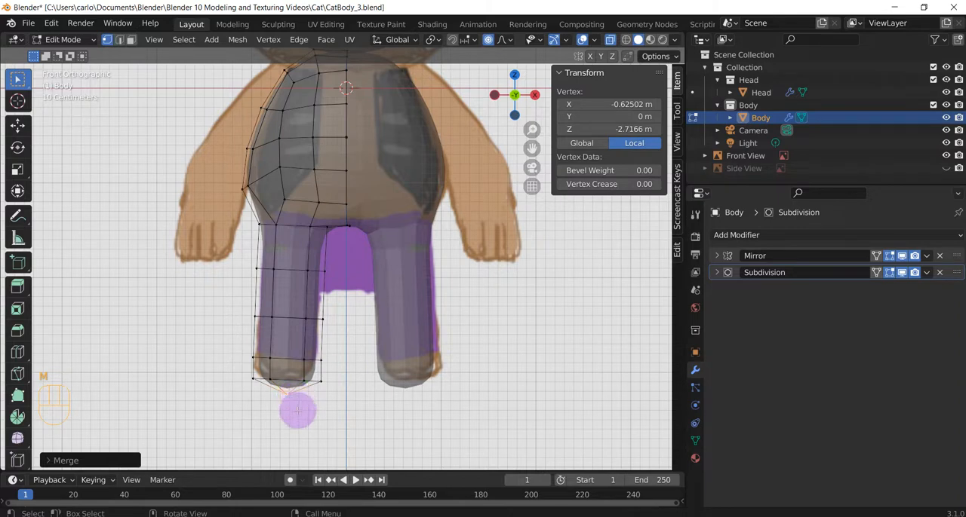
# With proportional editing off, raise the merged bottom vertex to about local Z -2.56 m to flatten the foot's underside
pyautogui.press('g')
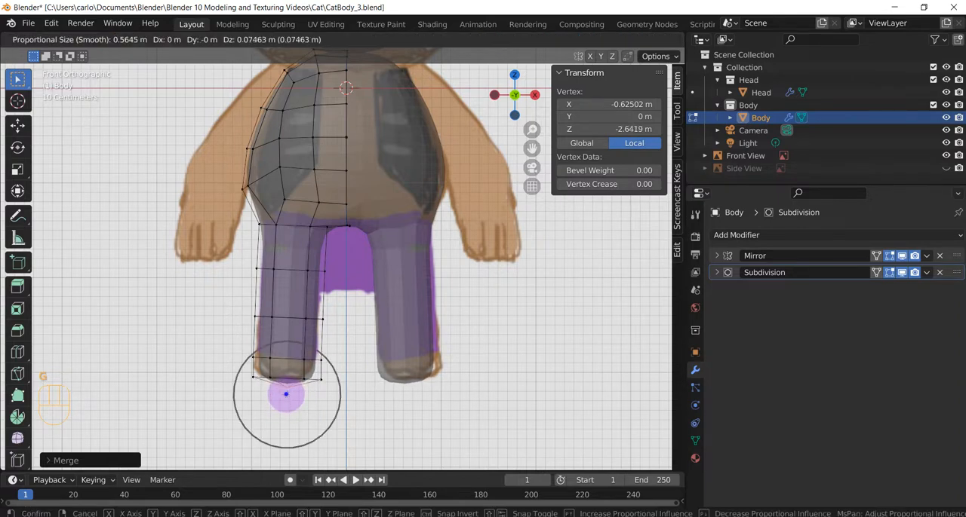
pyautogui.click(286, 394)
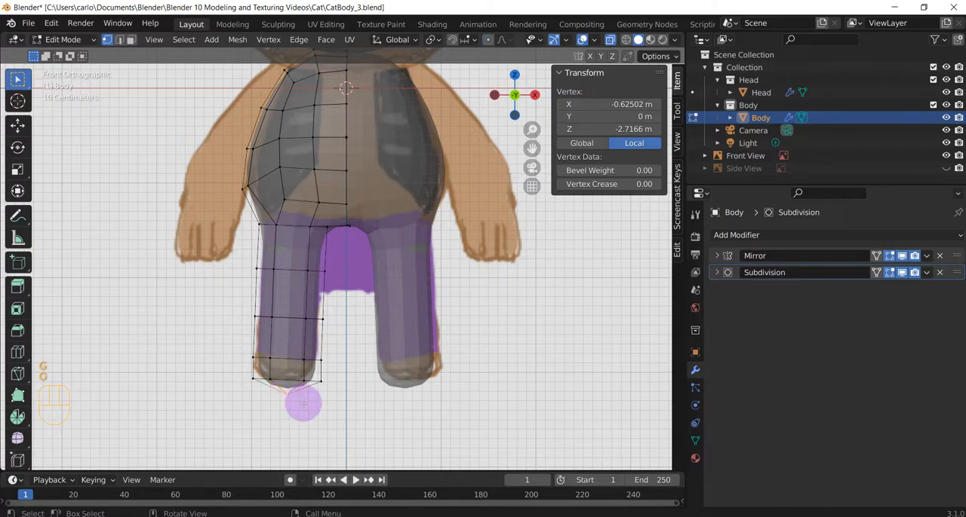
pyautogui.press('g')
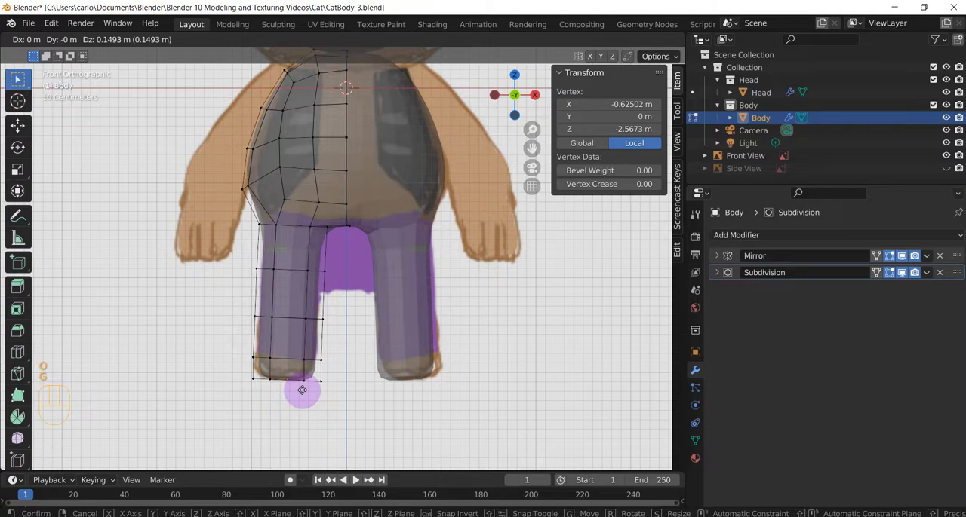
pyautogui.click(302, 390)
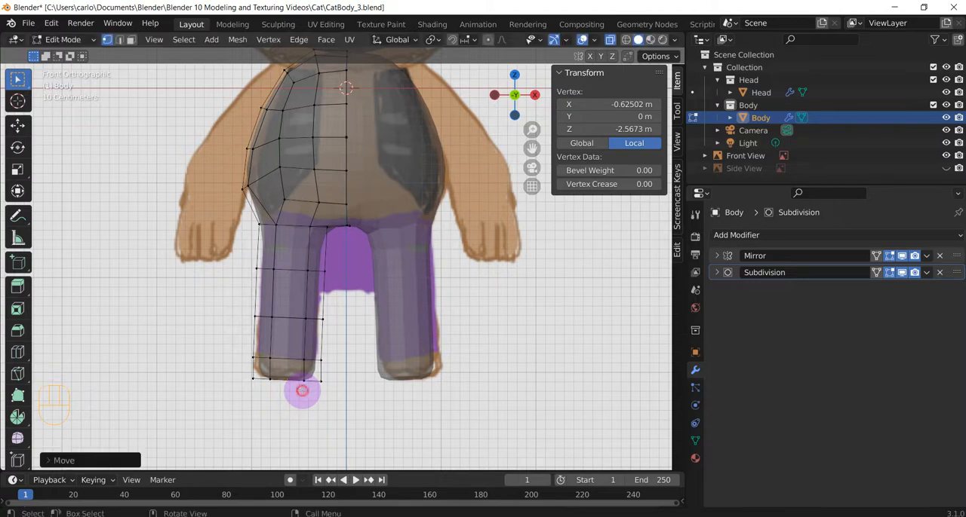
pyautogui.scroll(4, 301, 390)
pyautogui.keyDown('shift'); pyautogui.moveTo(302, 400); pyautogui.dragTo(329, 224, button='middle'); pyautogui.keyUp('shift')
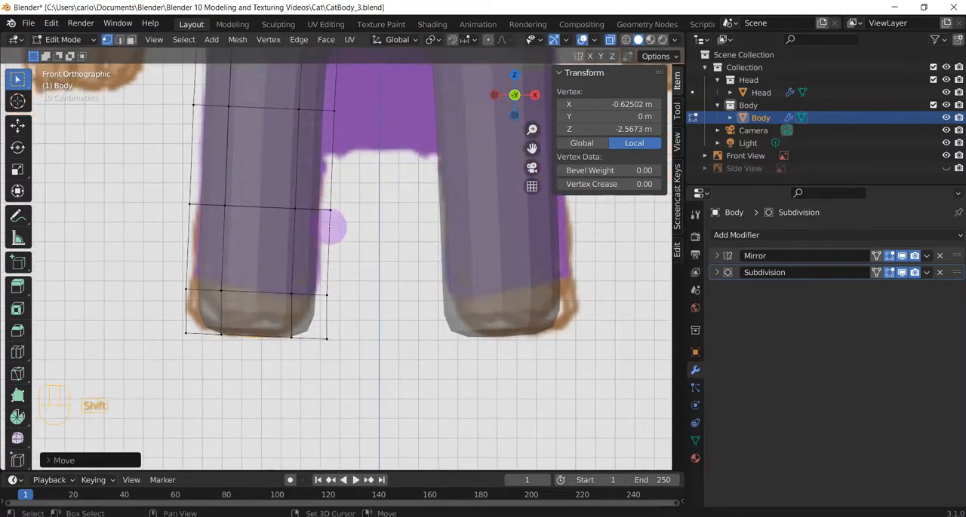
pyautogui.press('g')
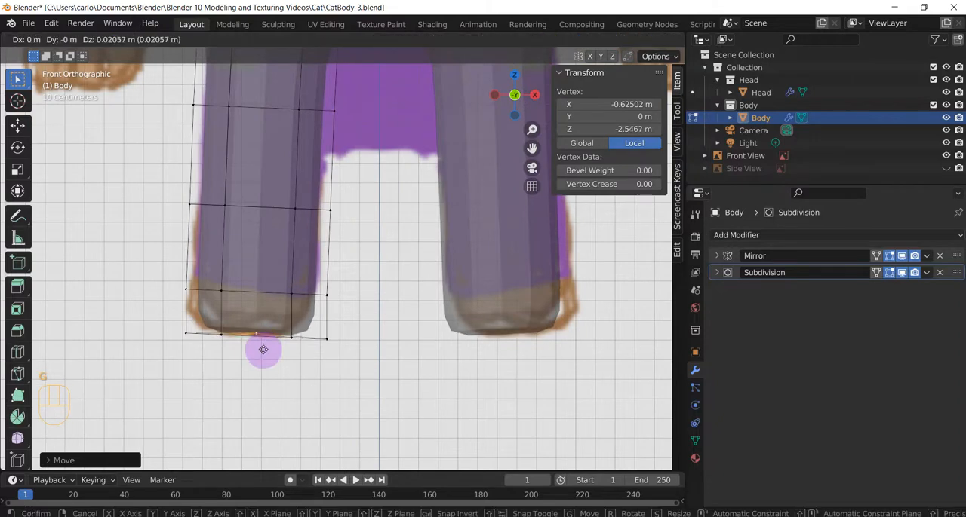
pyautogui.click(263, 351)
# Switch to the right orthographic view, show the Side View reference image and hide the Front View one
pyautogui.moveTo(280, 350); pyautogui.dragTo(252, 280, button='middle')
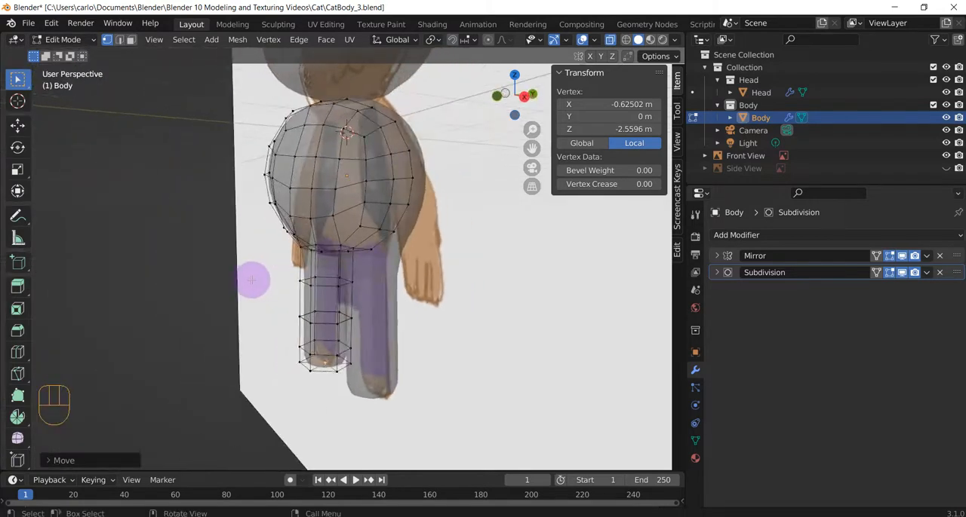
pyautogui.press('KP_3')
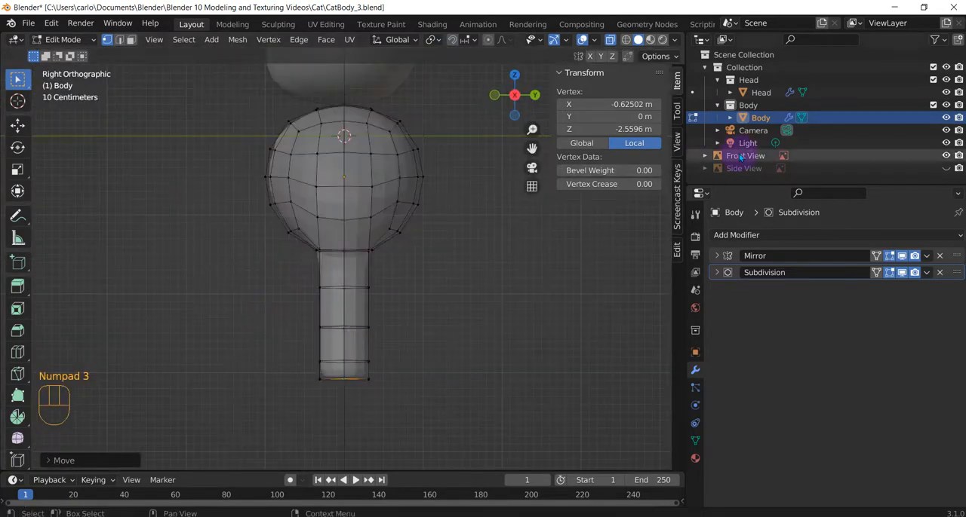
pyautogui.click(948, 169)
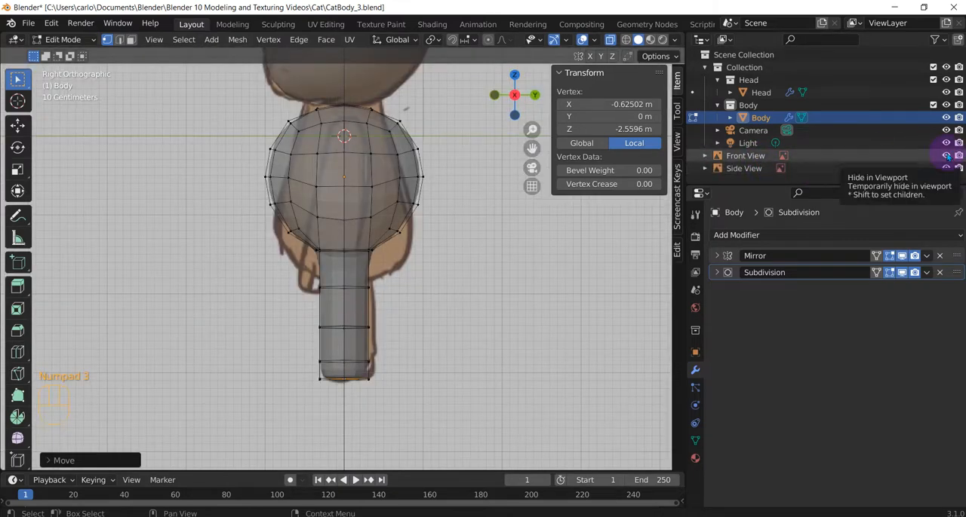
pyautogui.click(946, 156)
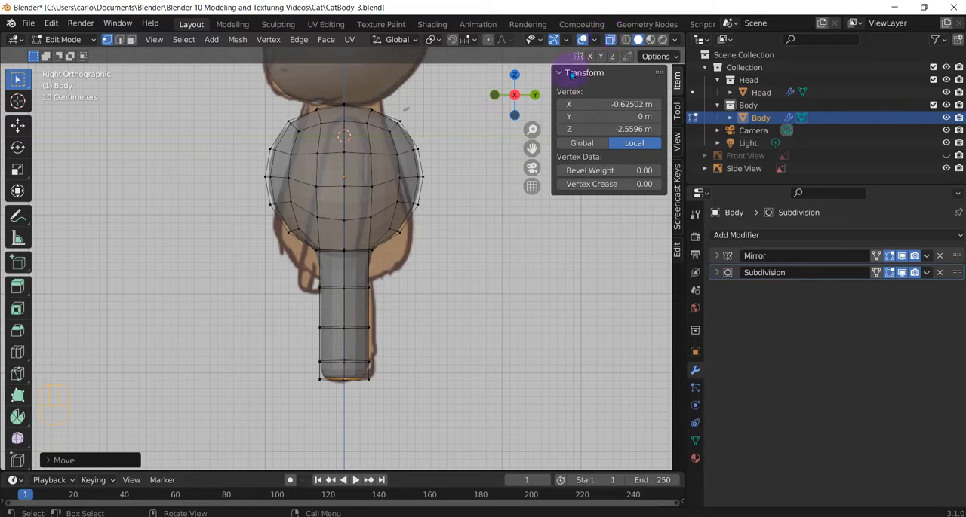
pyautogui.keyDown('shift'); pyautogui.moveTo(478, 210); pyautogui.dragTo(470, 247, button='middle'); pyautogui.keyUp('shift')
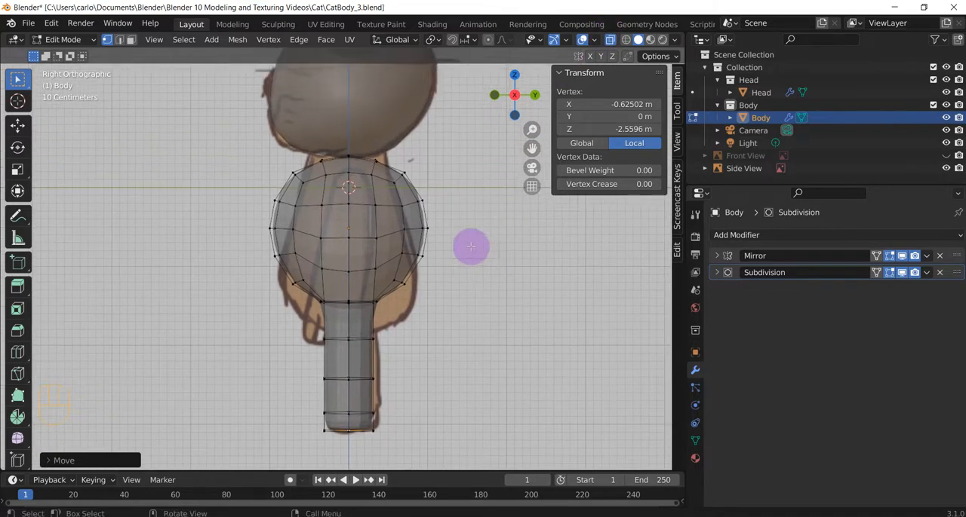
# Select the vertices at the top of the body and move them up to about local Z 0.93 m, toward the head
pyautogui.moveTo(309, 157); pyautogui.dragTo(389, 169)
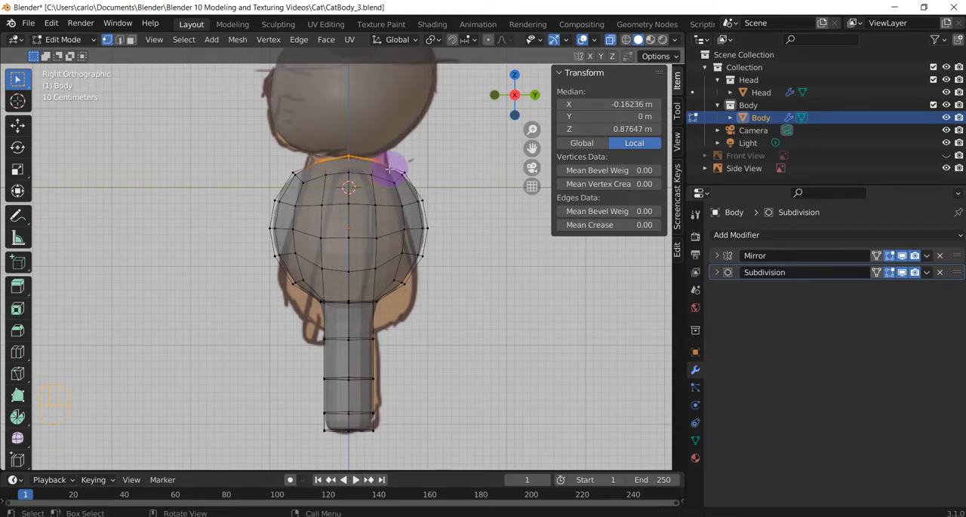
pyautogui.press('g')
pyautogui.click(389, 165)
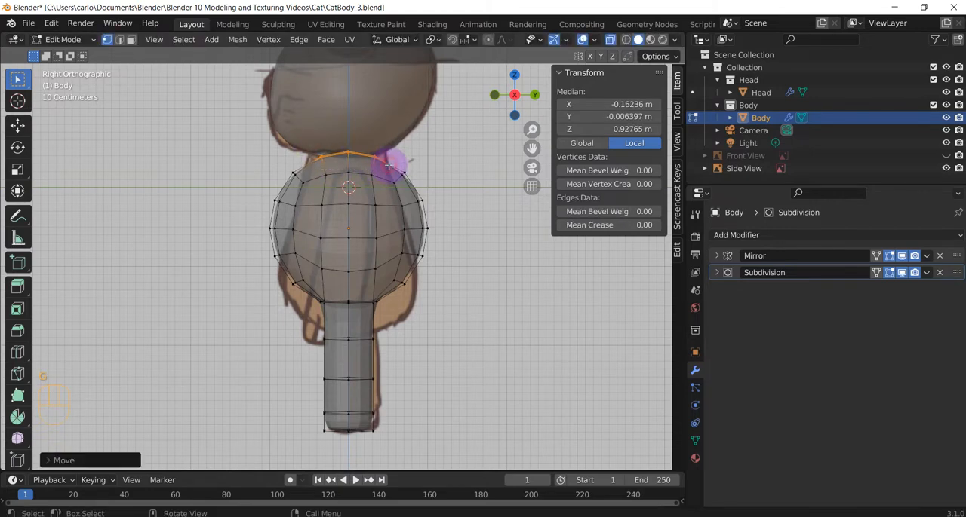
# Select only the front and back neck vertices and scale them outward by about 1.18 to match the side reference
pyautogui.click(324, 160)
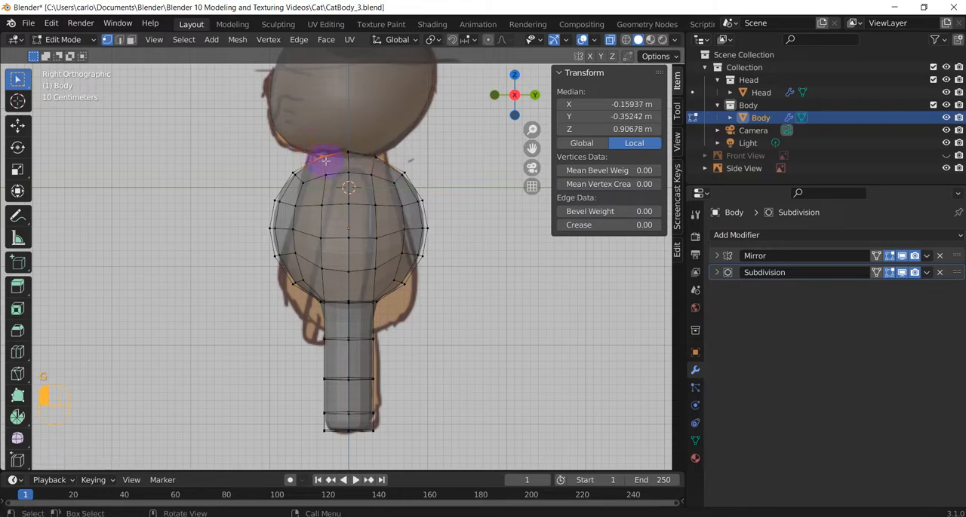
pyautogui.keyDown('shift'); pyautogui.click(369, 162); pyautogui.keyUp('shift')
pyautogui.press('g')
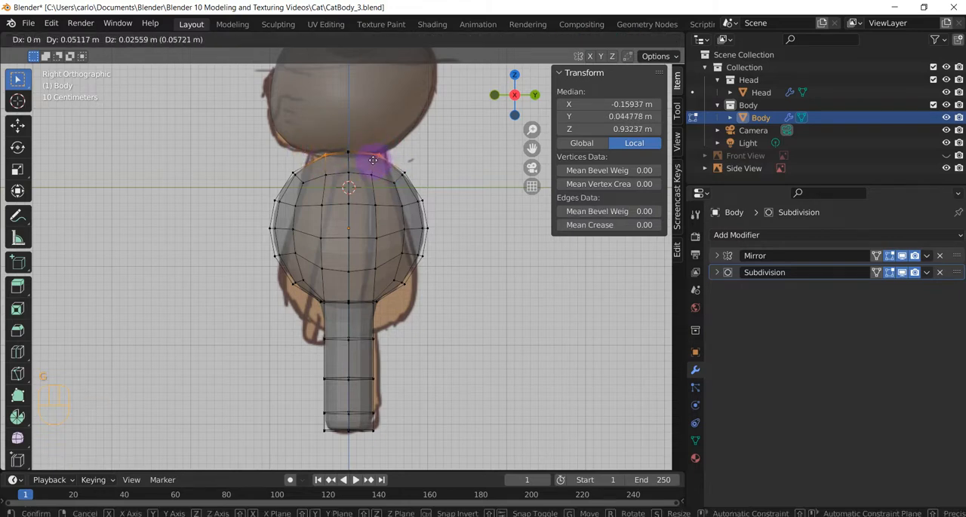
pyautogui.press('Escape')
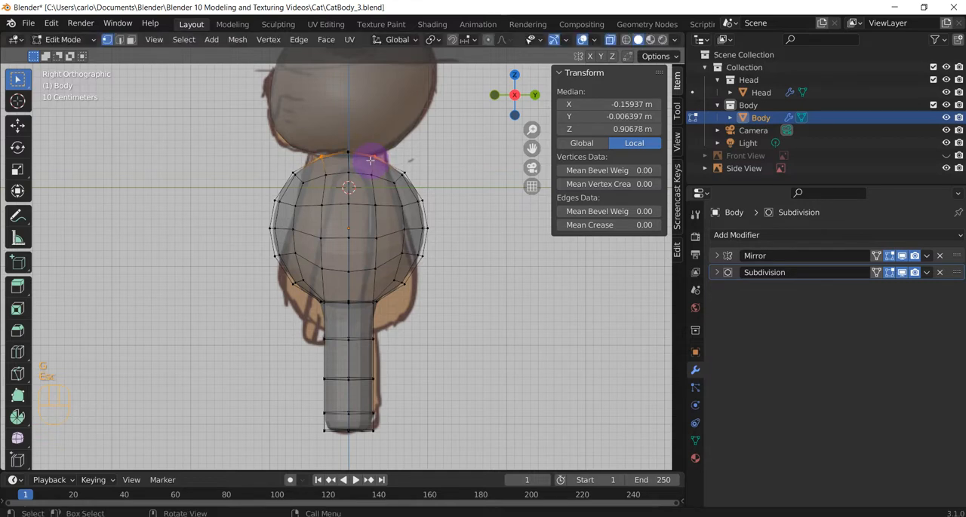
pyautogui.press('s')
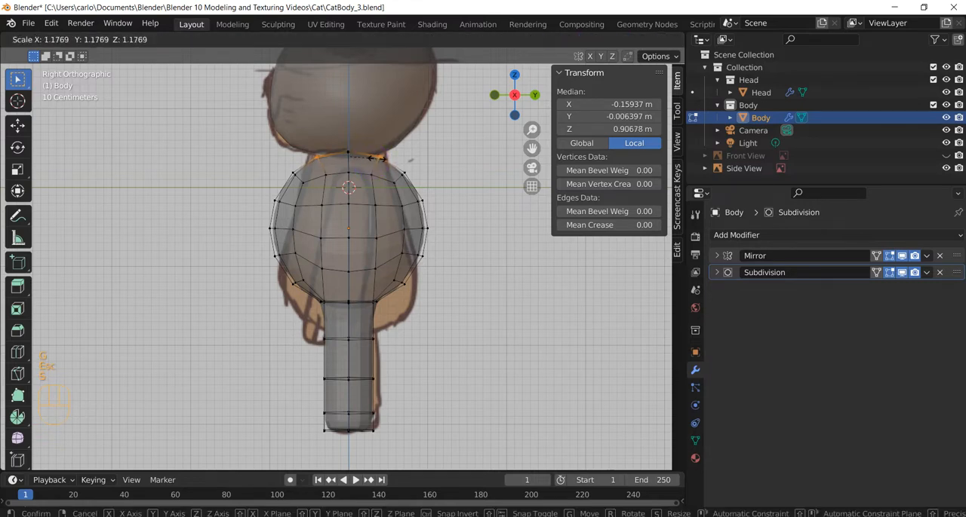
pyautogui.click(377, 156)
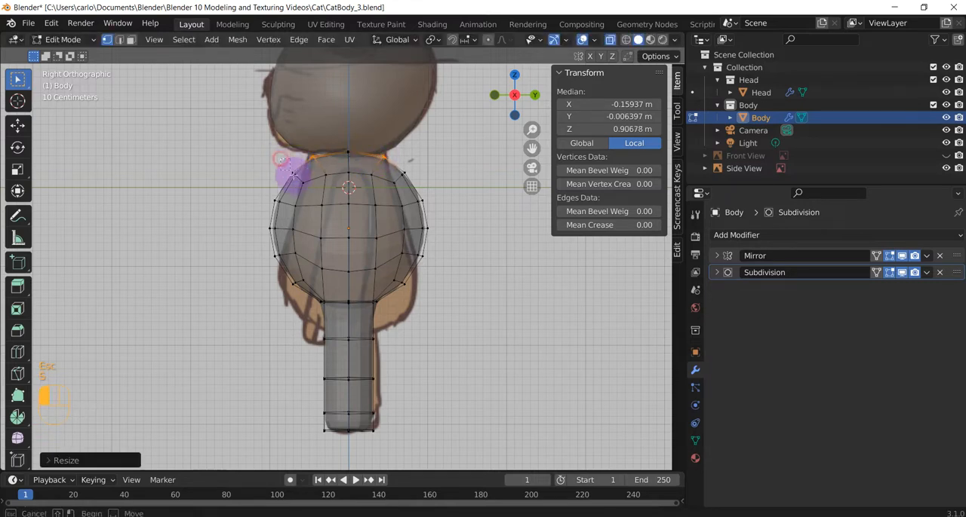
# With proportional editing on, select the body's front side vertices and move them inward and up to about local Y -0.70, Z 0.14 m
pyautogui.click(237, 168)
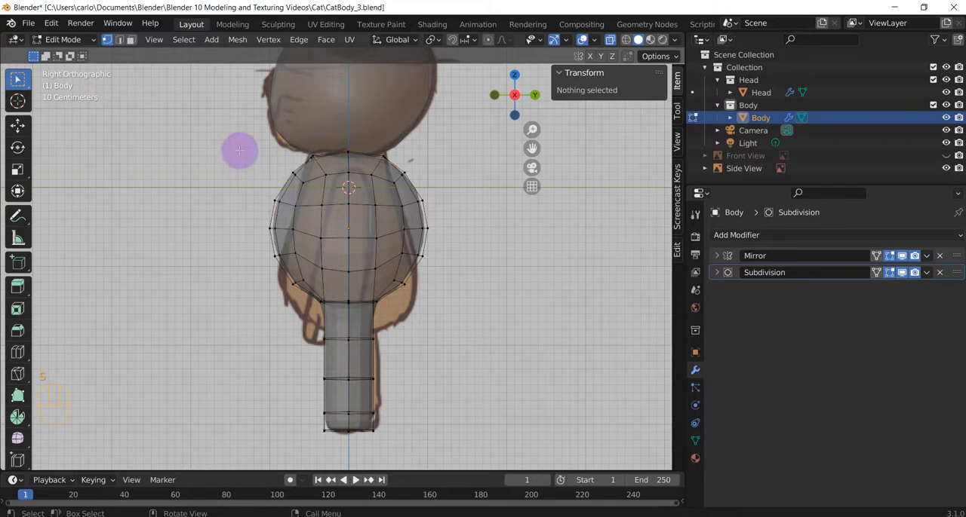
pyautogui.moveTo(268, 151); pyautogui.dragTo(307, 280)
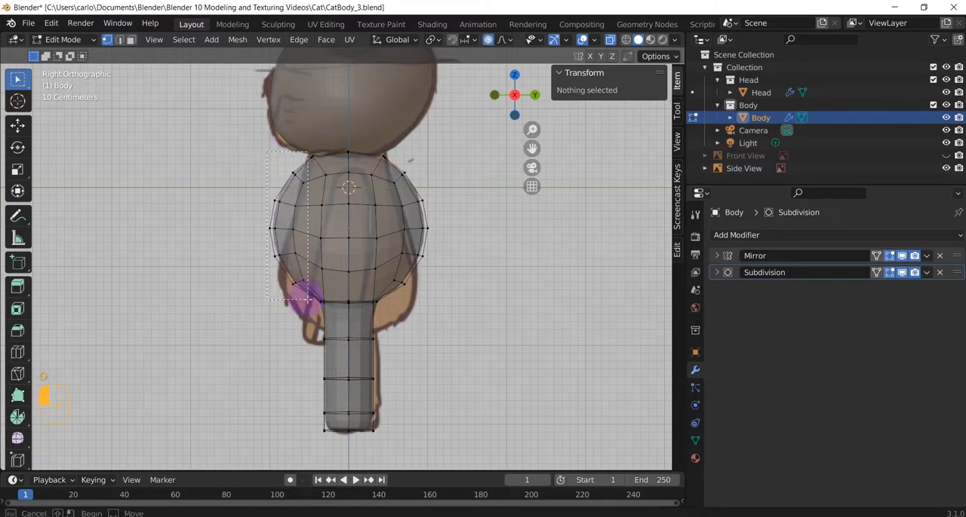
pyautogui.moveTo(307, 299); pyautogui.dragTo(309, 303)
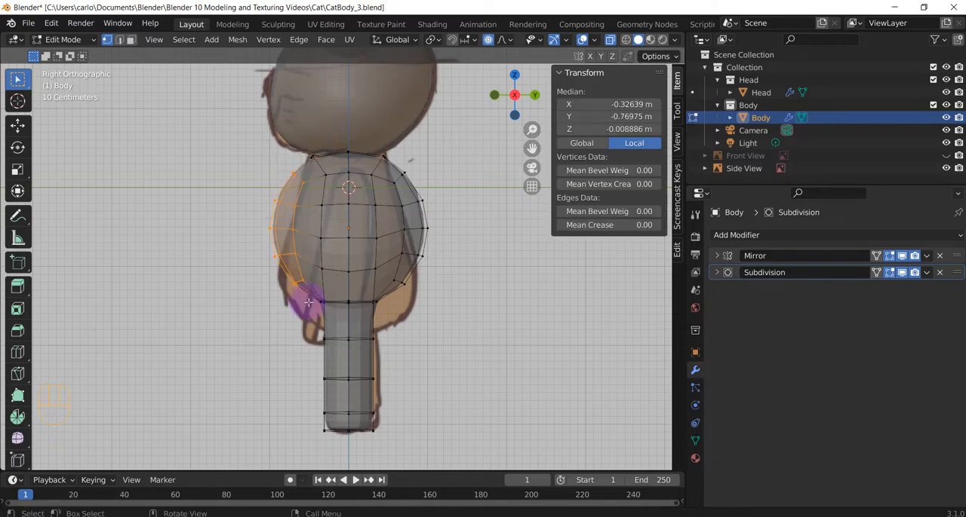
pyautogui.press('g')
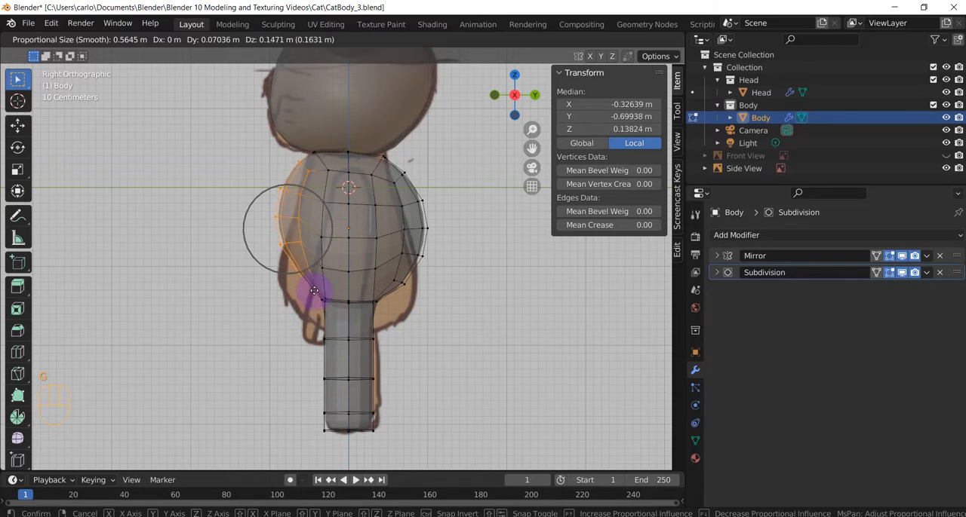
pyautogui.click(314, 290)
# Lower the outermost front vertices to about local Y -0.82, Z -0.10 m and move the adjacent inner column of vertices down too
pyautogui.moveTo(253, 168); pyautogui.dragTo(296, 270)
pyautogui.press('g')
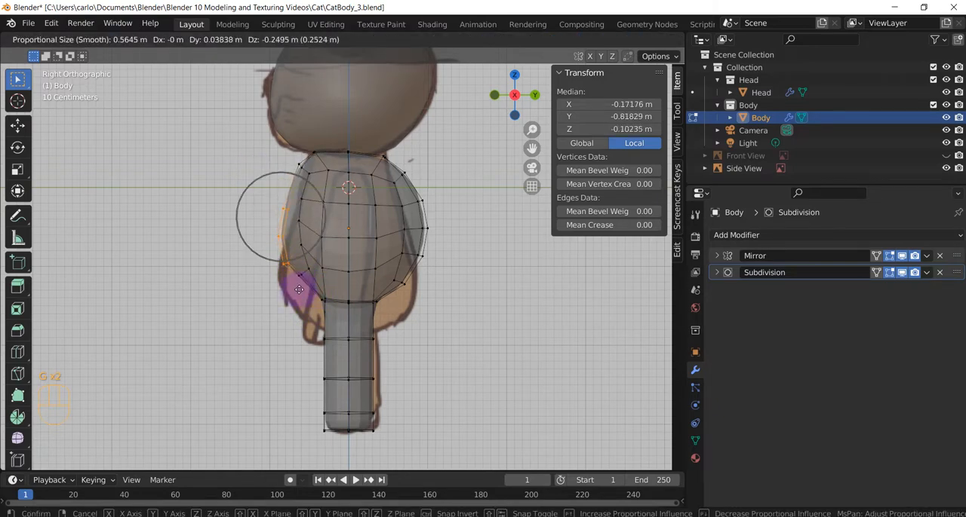
pyautogui.click(298, 291)
pyautogui.click(310, 255)
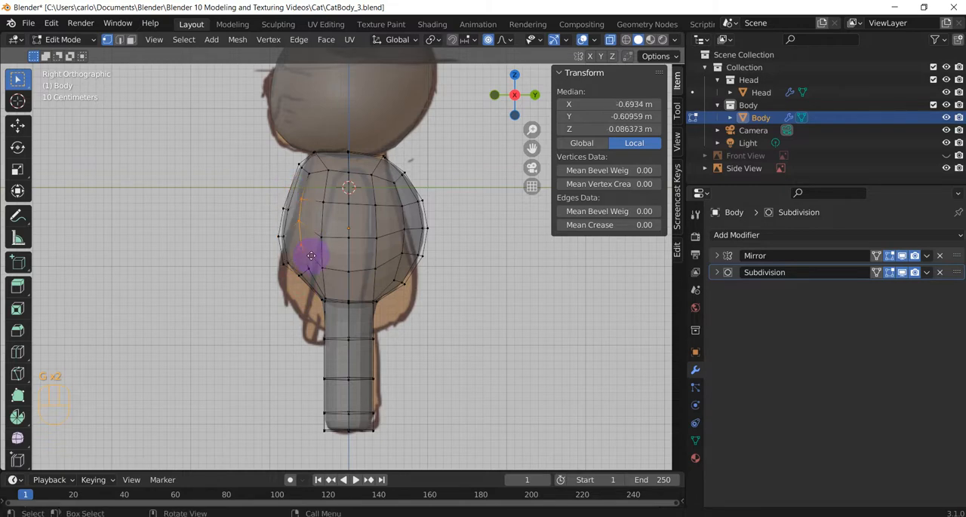
pyautogui.press('g')
pyautogui.click(313, 269)
# Move the front-bottom vertices down to about local Y -0.73, Z -0.75 m and nudge the upper front contour inward to about Y -0.75 m
pyautogui.moveTo(276, 250); pyautogui.dragTo(311, 286)
pyautogui.press('g')
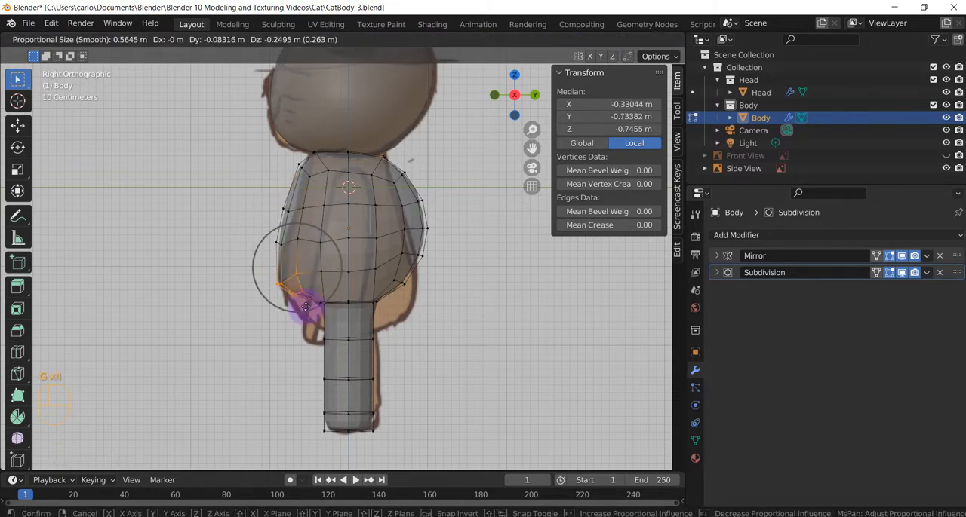
pyautogui.click(306, 300)
pyautogui.moveTo(269, 146); pyautogui.dragTo(294, 258)
pyautogui.press('g')
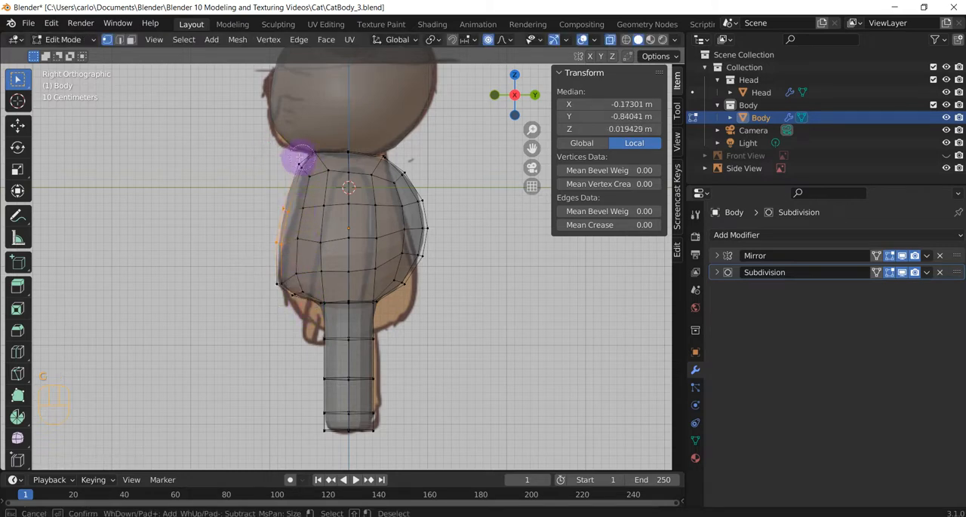
pyautogui.press('g')
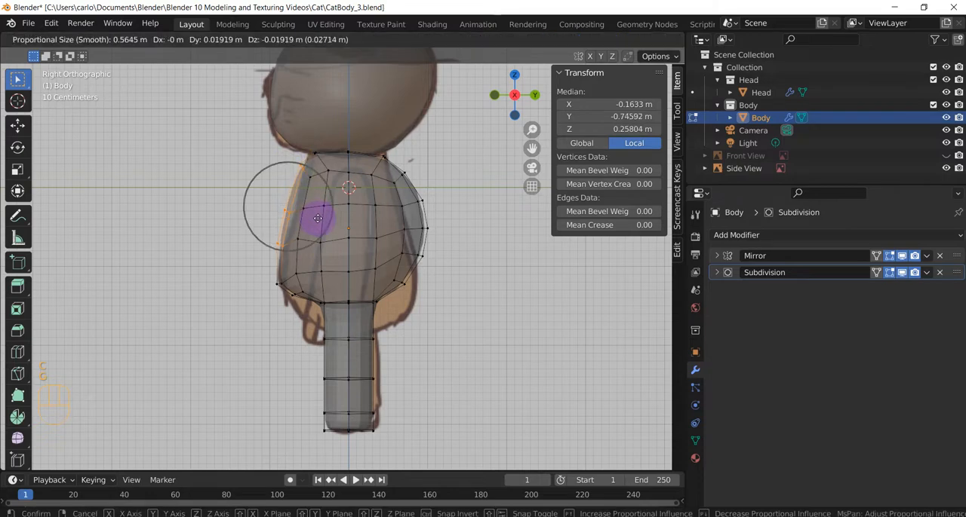
pyautogui.click(321, 221)
# Select the neck vertices at the top of the body and raise them to about local Z 0.99 m
pyautogui.moveTo(304, 138); pyautogui.dragTo(390, 163)
pyautogui.press('g')
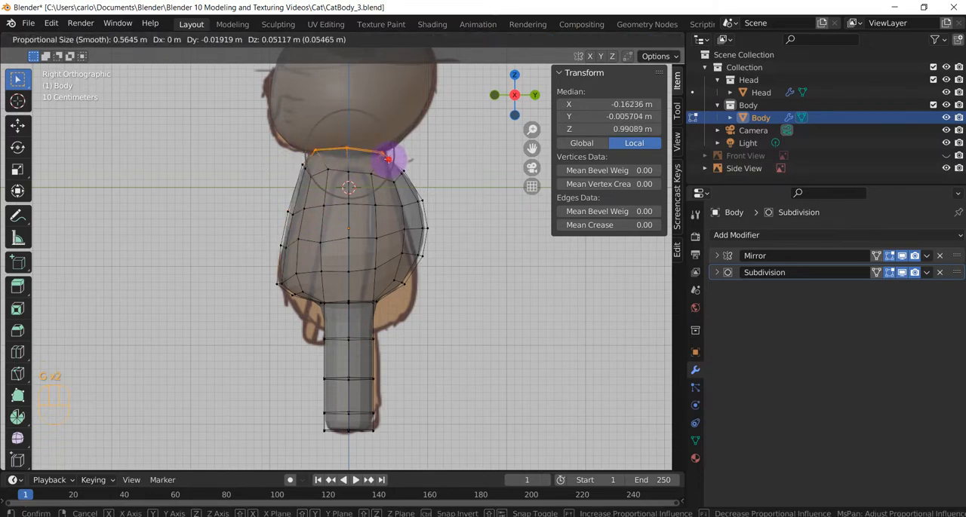
pyautogui.click(387, 158)
# Select the vertices along the body's back and move them inward and up to about local Y 0.72, Z 0.13 m
pyautogui.click(421, 160)
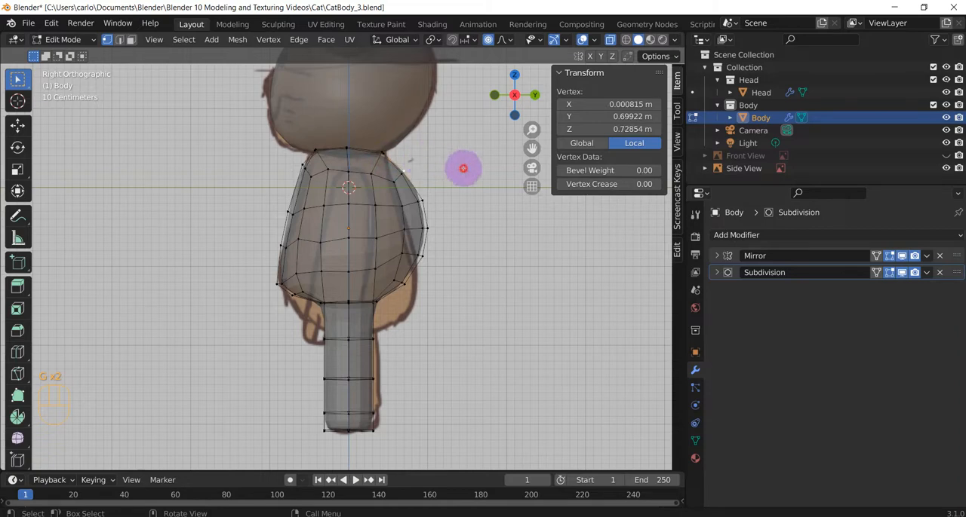
pyautogui.moveTo(459, 156); pyautogui.dragTo(393, 316)
pyautogui.press('g')
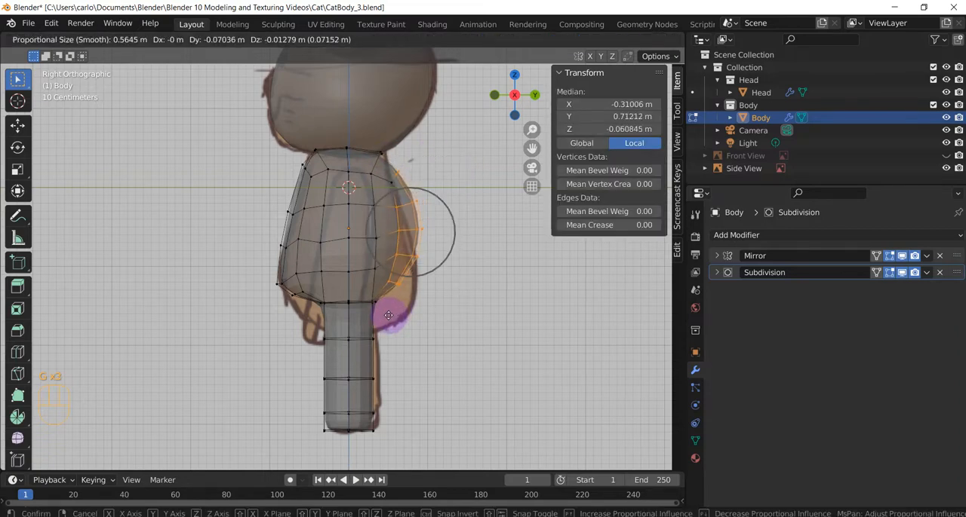
pyautogui.press('Escape')
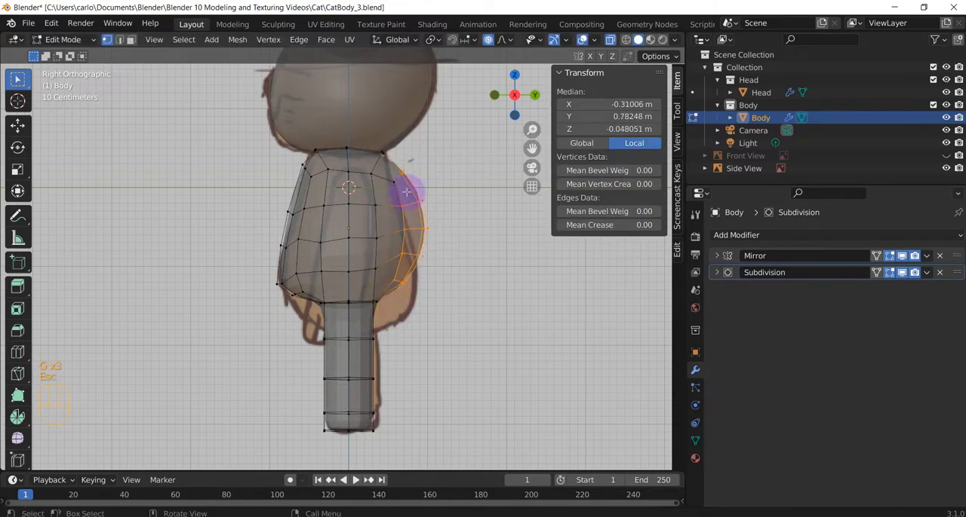
pyautogui.press('c')
pyautogui.rightClick(479, 253)
pyautogui.press('g')
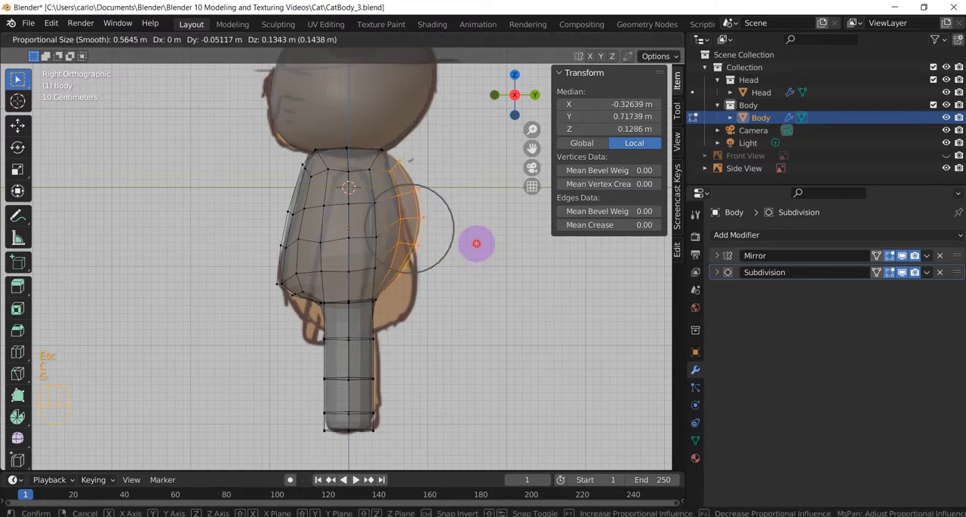
pyautogui.click(476, 243)
# Move the upper back vertices below the neck inward to about local Y 0.53, Z 0.75 m with a proportional size of about 0.24 m
pyautogui.moveTo(425, 146); pyautogui.dragTo(388, 180)
pyautogui.press('g')
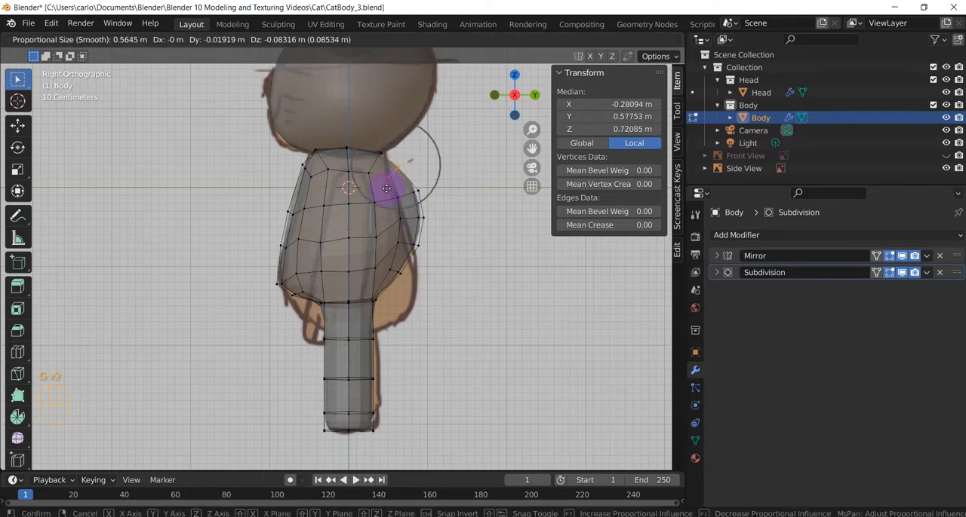
pyautogui.scroll(9, 386, 181)
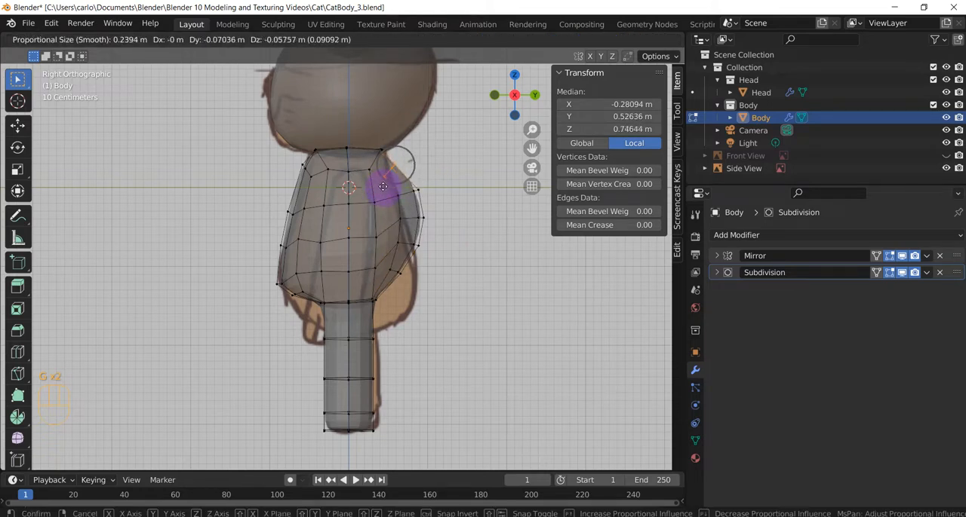
pyautogui.click(384, 184)
# Move the outermost middle back vertices inward to about local Y 0.75, Z 0.04 m with a proportional size of about 0.68 m
pyautogui.moveTo(453, 175); pyautogui.dragTo(403, 270)
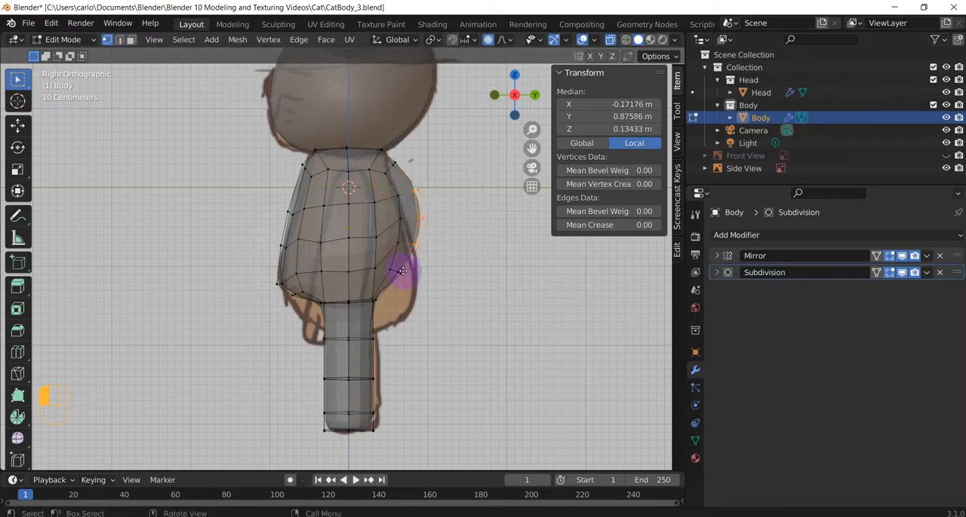
pyautogui.press('g')
pyautogui.scroll(-11, 400, 274)
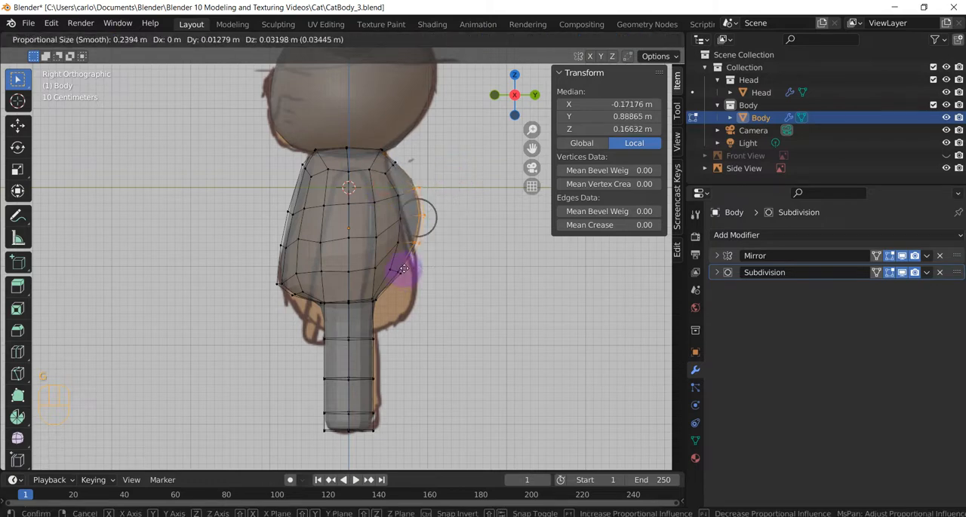
pyautogui.click(392, 277)
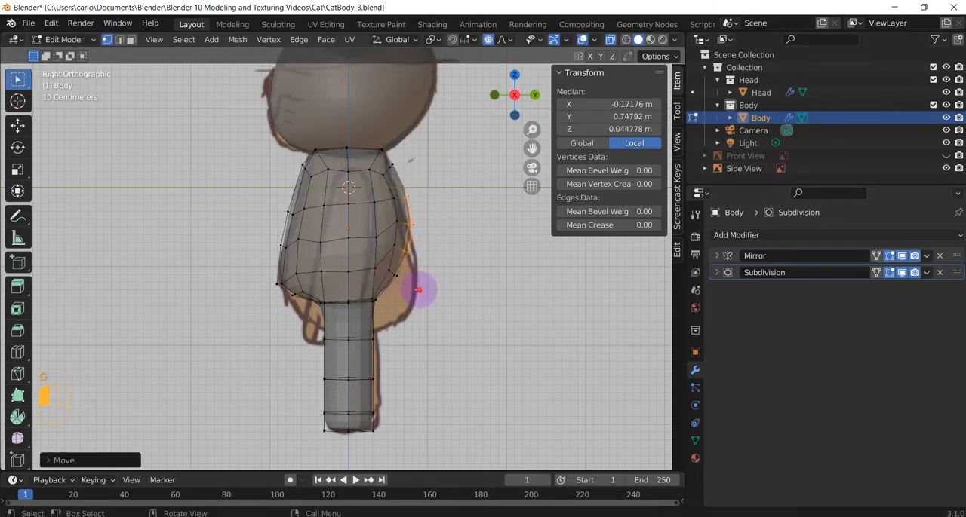
# Select the bottom vertices of the torso and move them down and slightly back to about local Z -0.97 m
pyautogui.moveTo(420, 293); pyautogui.dragTo(266, 258)
pyautogui.press('g')
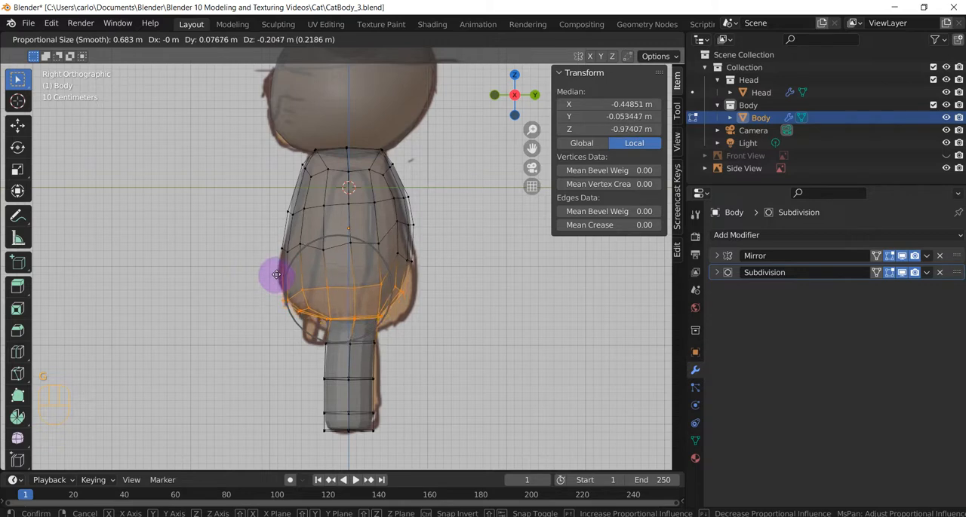
pyautogui.click(276, 275)
# Pull the lower back vertices out to about local Y 0.82, Z -0.57 m and the back-bottom vertices to about Y 0.62, Z -1.09 m
pyautogui.click(395, 264)
pyautogui.press('g')
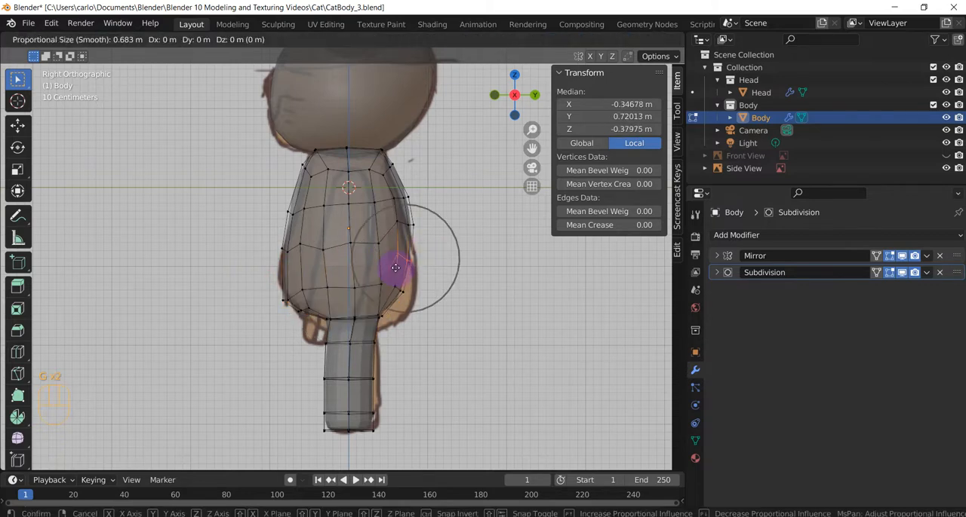
pyautogui.click(400, 281)
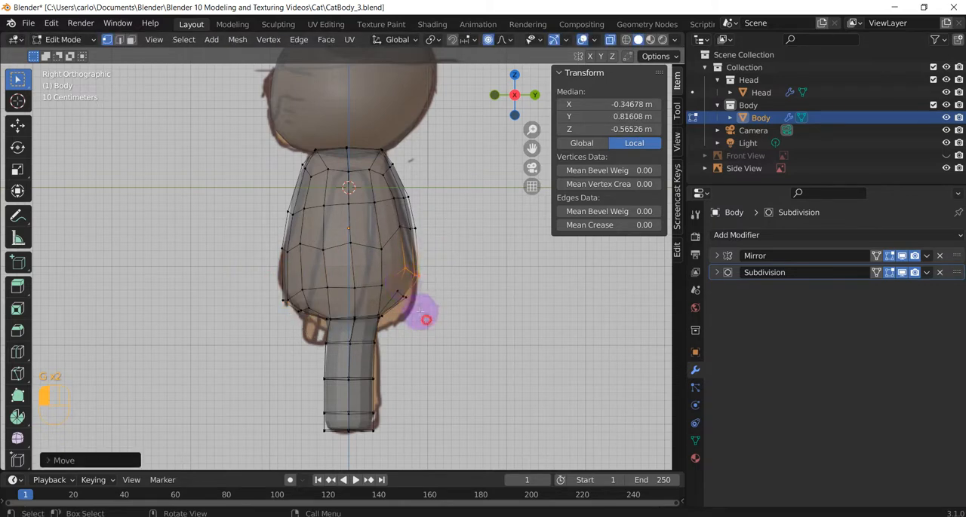
pyautogui.moveTo(426, 320); pyautogui.dragTo(369, 293)
pyautogui.press('g')
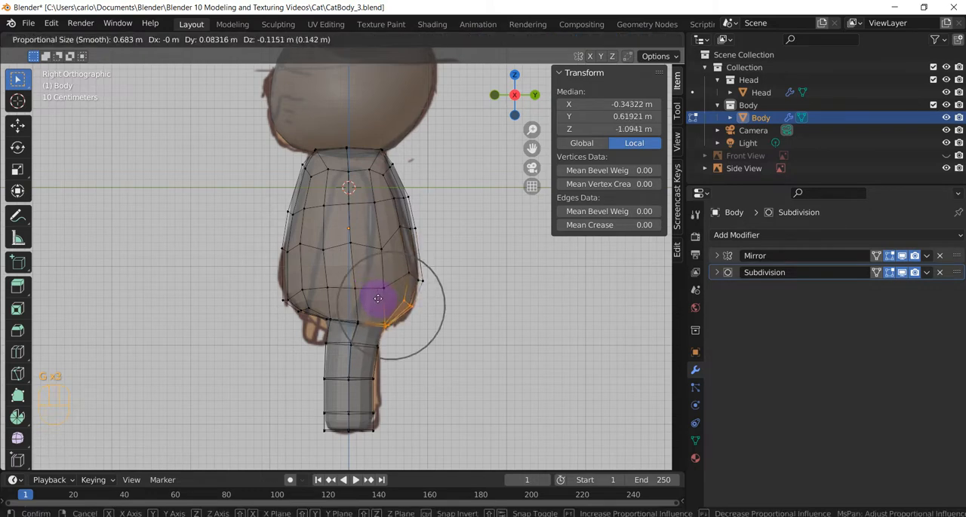
pyautogui.click(377, 298)
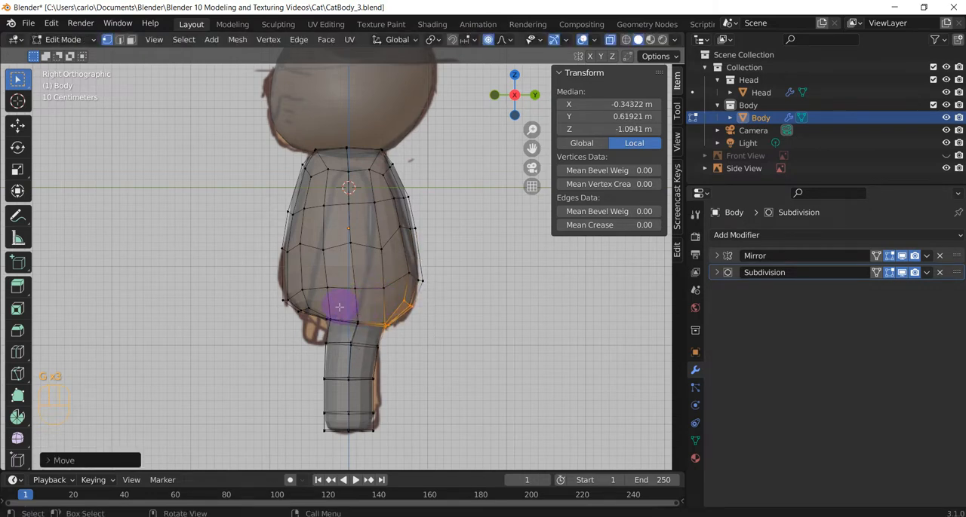
# Select the lowest outer front vertices of the belly and raise them to about local Y -0.82, Z -0.74 m
pyautogui.click(283, 296)
pyautogui.press('g')
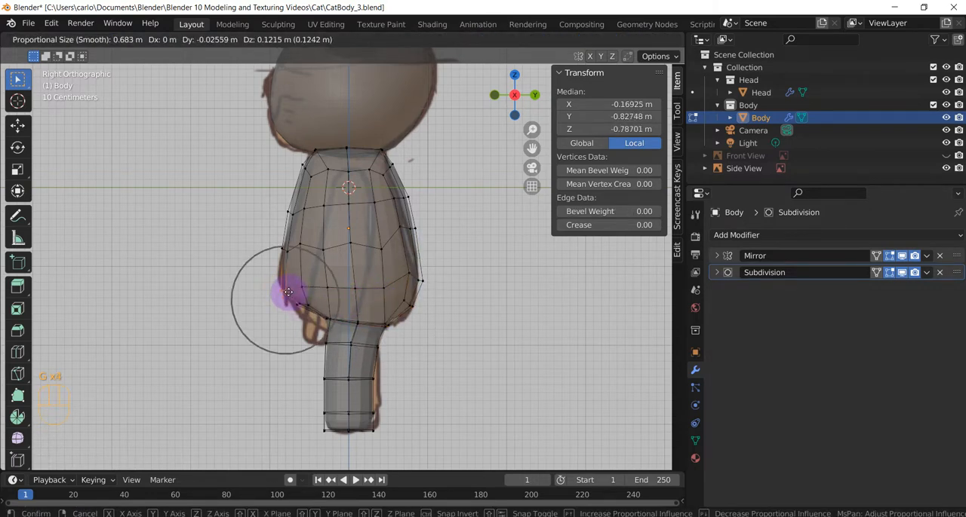
pyautogui.click(286, 288)
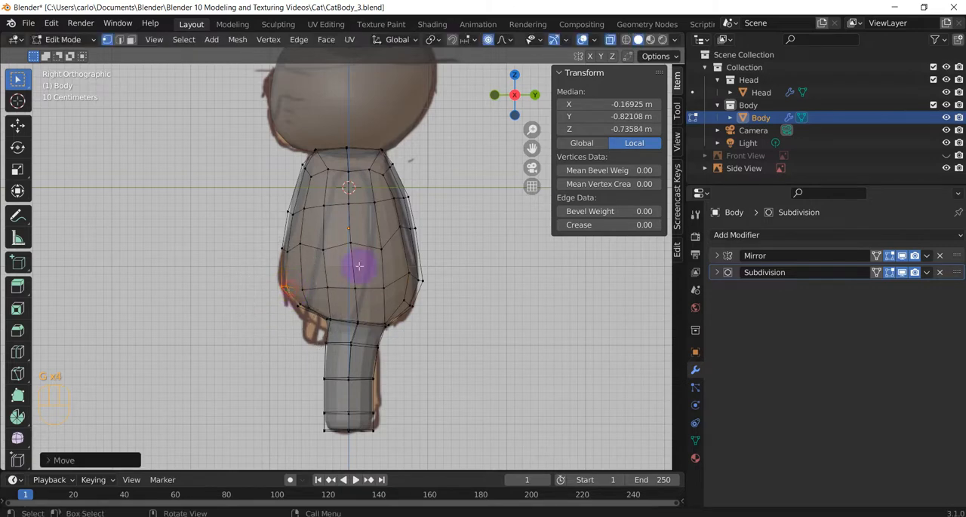
# Add three horizontal loop cuts around the torso, in its lower, middle and upper sections, without sliding them
pyautogui.hotkey('ctrl', 'r')
pyautogui.click(400, 264)
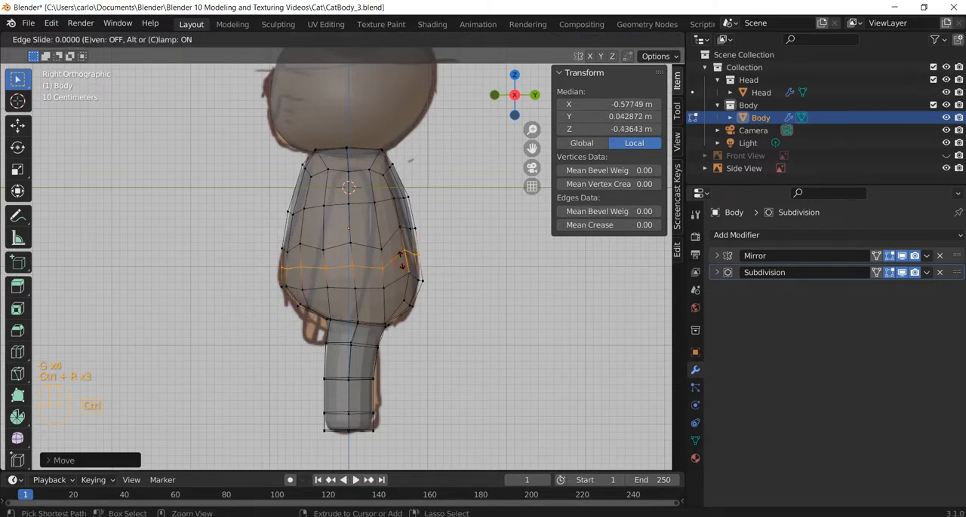
pyautogui.click(401, 260)
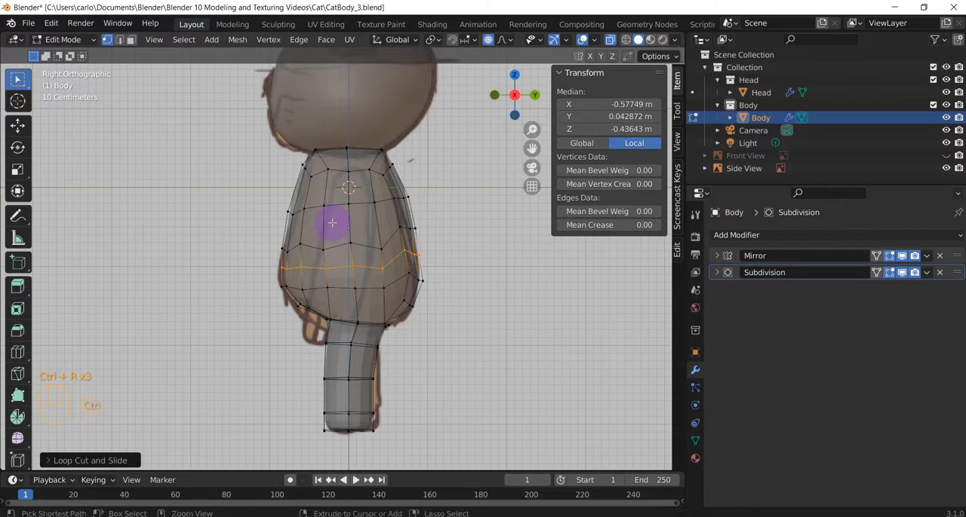
pyautogui.hotkey('ctrl', 'r')
pyautogui.click(324, 222)
pyautogui.click(327, 222)
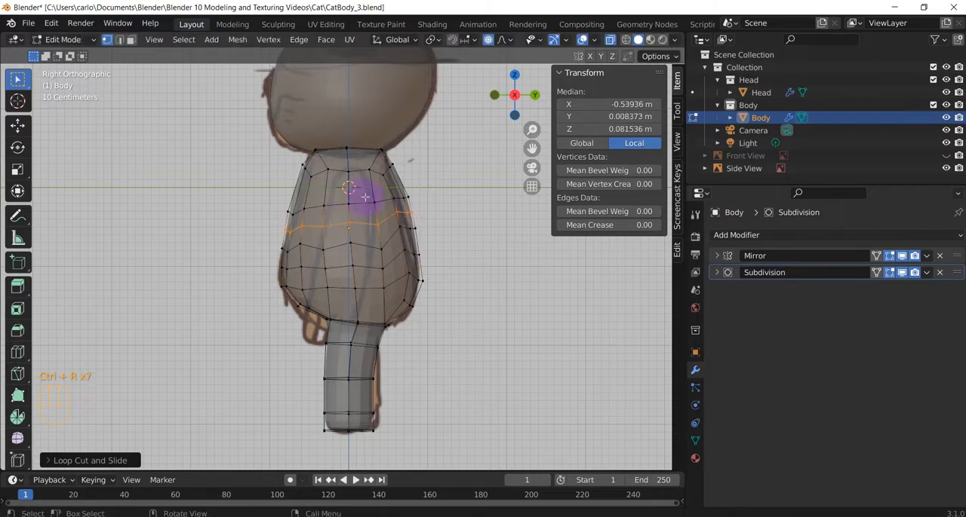
pyautogui.hotkey('ctrl', 'r')
pyautogui.click(349, 189)
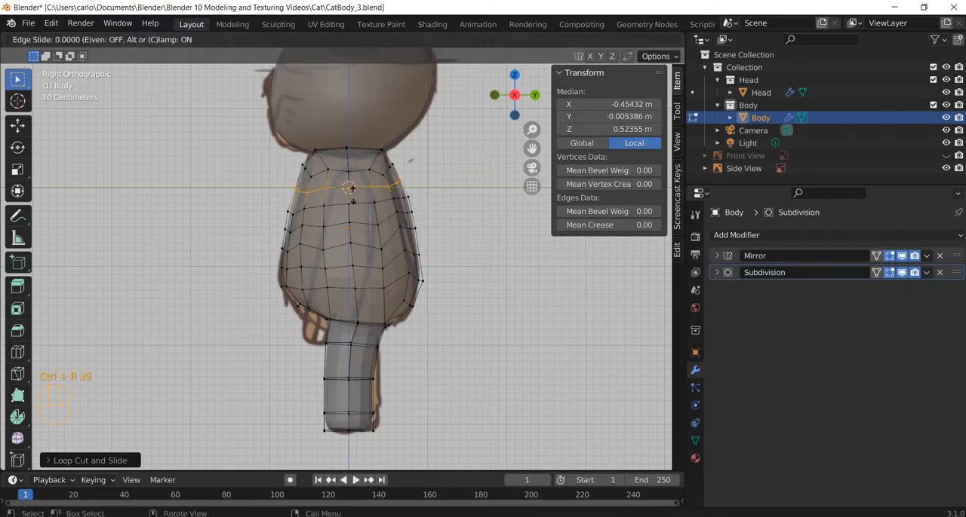
pyautogui.click(349, 191)
pyautogui.hotkey('ctrl', 'r')
# Move the upper back vertices just below the neck outward to about local Y 0.56, Z 0.82 m, and clear the selection
pyautogui.moveTo(385, 164); pyautogui.dragTo(378, 170)
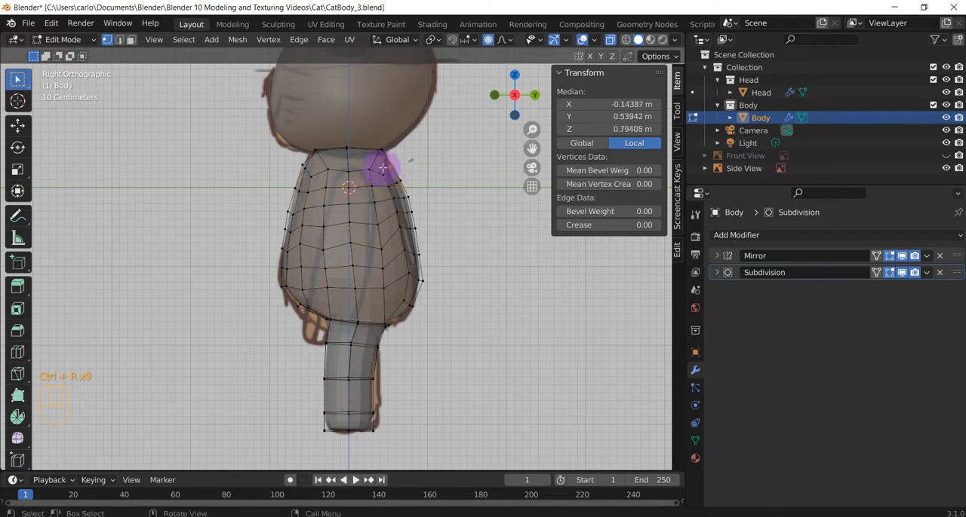
pyautogui.press('g')
pyautogui.click(387, 164)
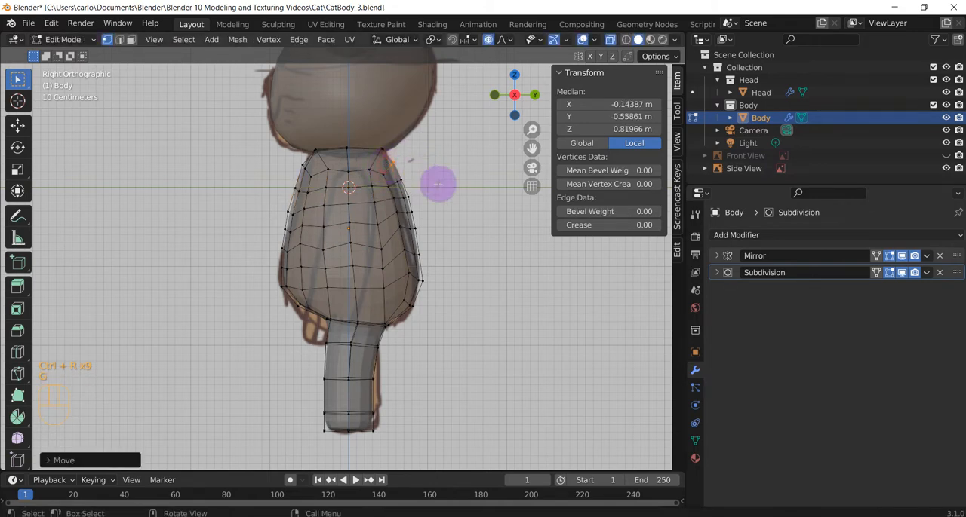
pyautogui.click(469, 227)
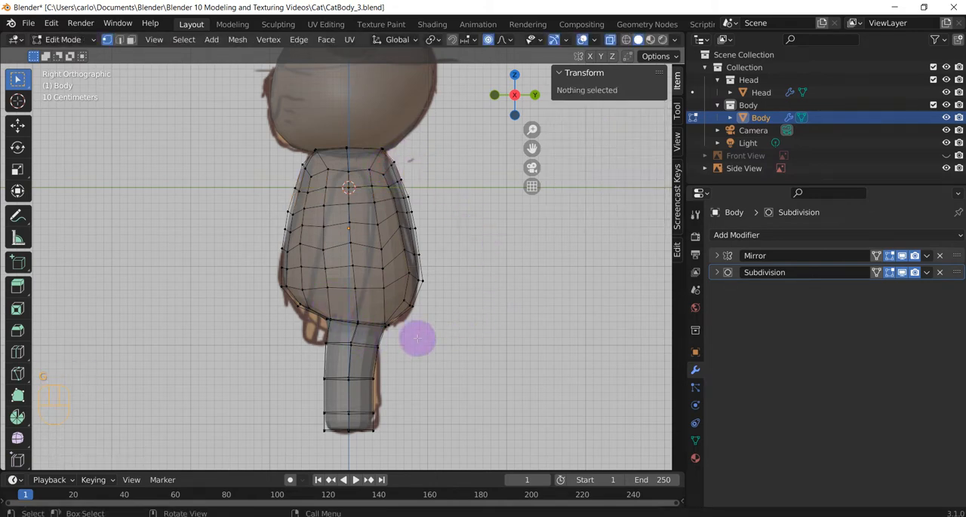
# Select the bottom ring of torso vertices and lower them to about local Y 0.07, Z -1.20 m
pyautogui.moveTo(417, 341); pyautogui.dragTo(292, 302)
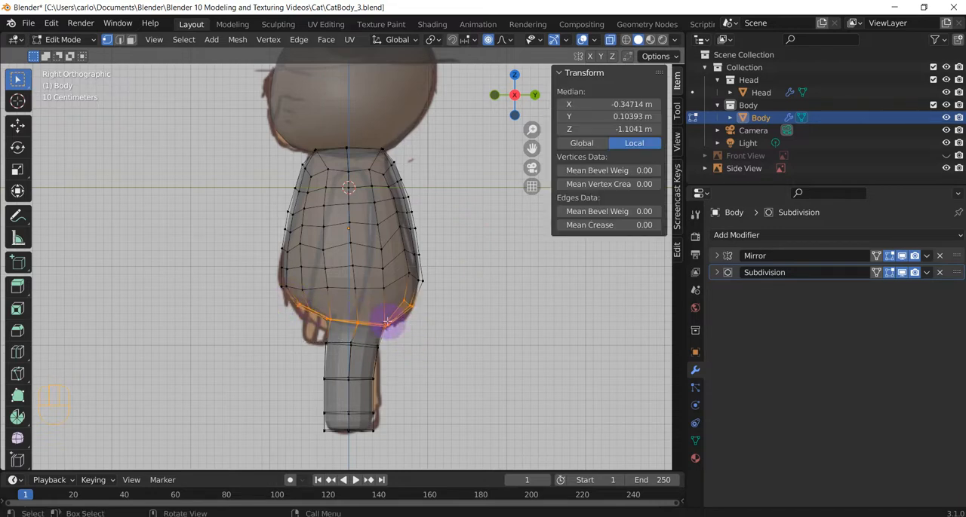
pyautogui.press('g')
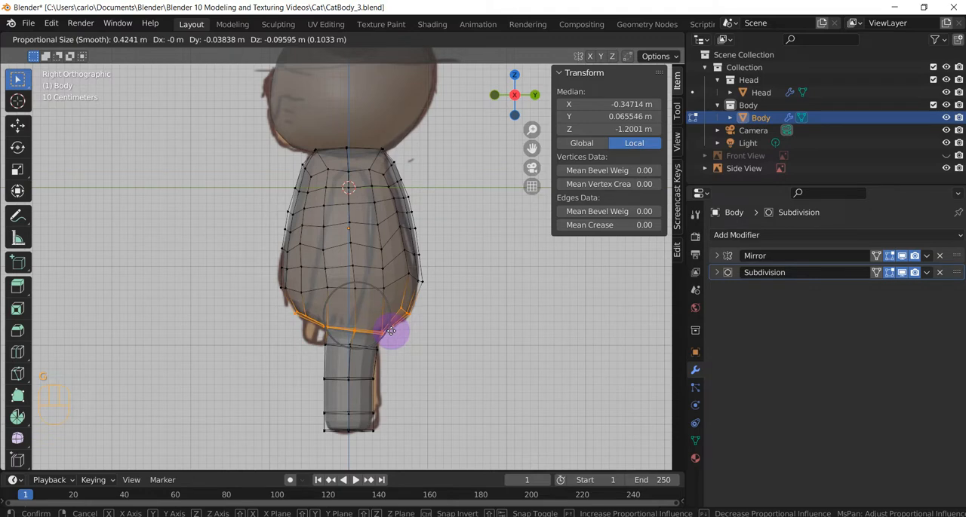
pyautogui.click(390, 331)
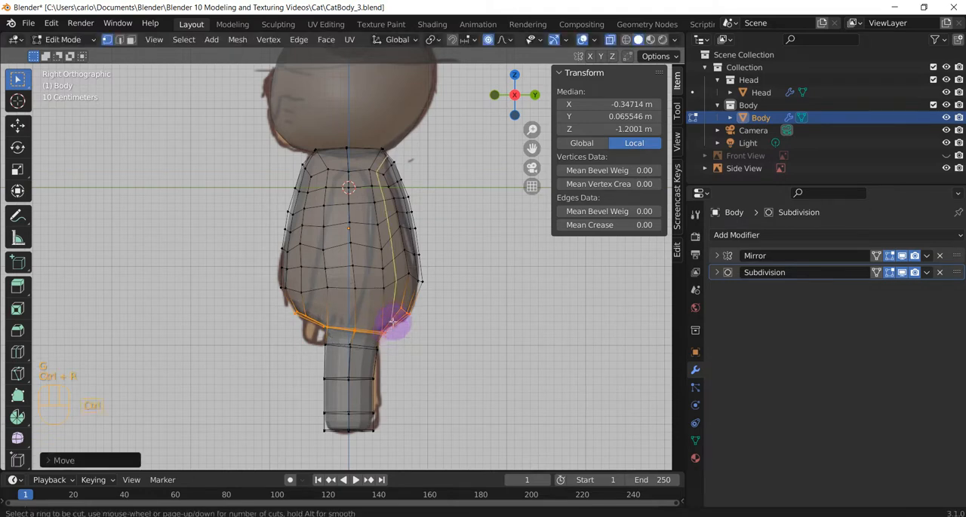
# Add a horizontal loop cut around the lower torso just above its bottom ring, without sliding it, and clear the selection
pyautogui.hotkey('ctrl', 'r')
pyautogui.click(370, 311)
pyautogui.click(370, 311)
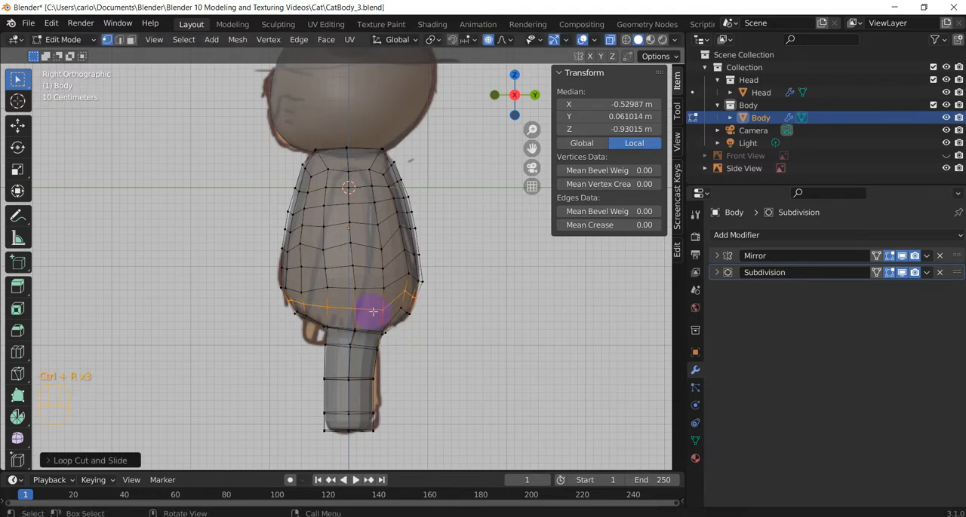
pyautogui.click(459, 349)
# Hide the Side View reference, show the Front View reference, and look at the body from the front in orthographic view
pyautogui.moveTo(459, 349)
pyautogui.mouseDown(button='middle')
pyautogui.moveTo(429, 363)
pyautogui.moveTo(579, 376)
pyautogui.moveTo(384, 344)
pyautogui.moveTo(606, 367)
pyautogui.moveTo(475, 355)
pyautogui.moveTo(526, 364)
pyautogui.moveTo(532, 354)
pyautogui.mouseUp(button='middle')
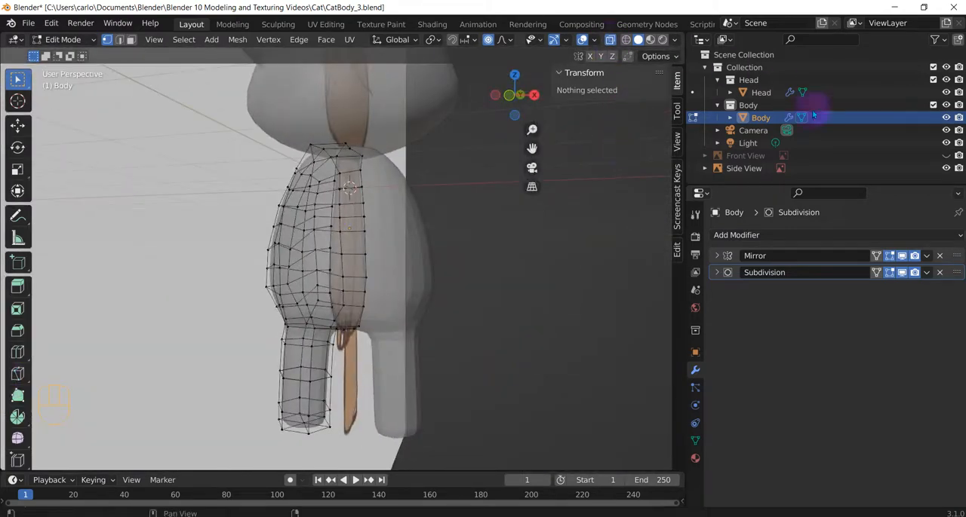
pyautogui.click(945, 169)
pyautogui.click(946, 155)
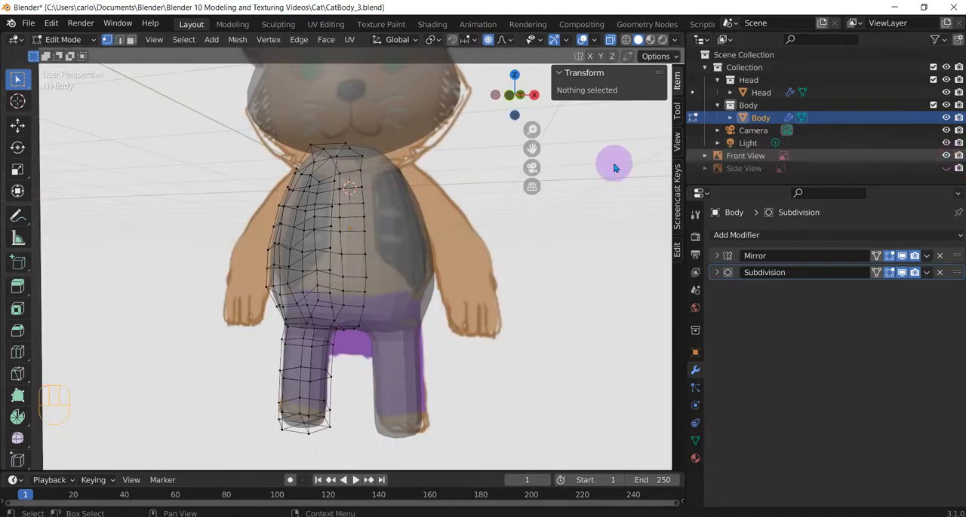
pyautogui.moveTo(391, 230); pyautogui.dragTo(401, 209, button='middle')
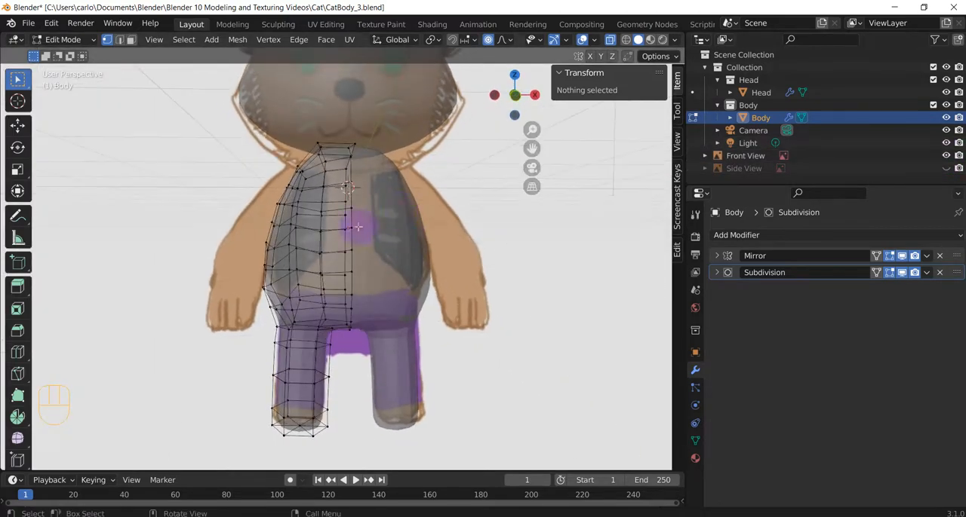
pyautogui.moveTo(319, 280)
pyautogui.mouseDown(button='middle')
pyautogui.moveTo(339, 276)
pyautogui.moveTo(320, 276)
pyautogui.moveTo(329, 273)
pyautogui.mouseUp(button='middle')
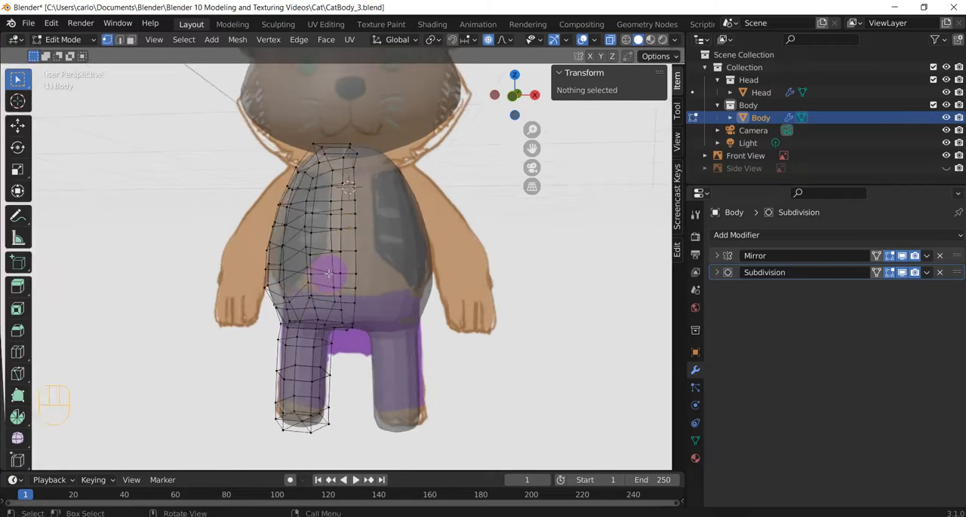
pyautogui.press('KP_1')
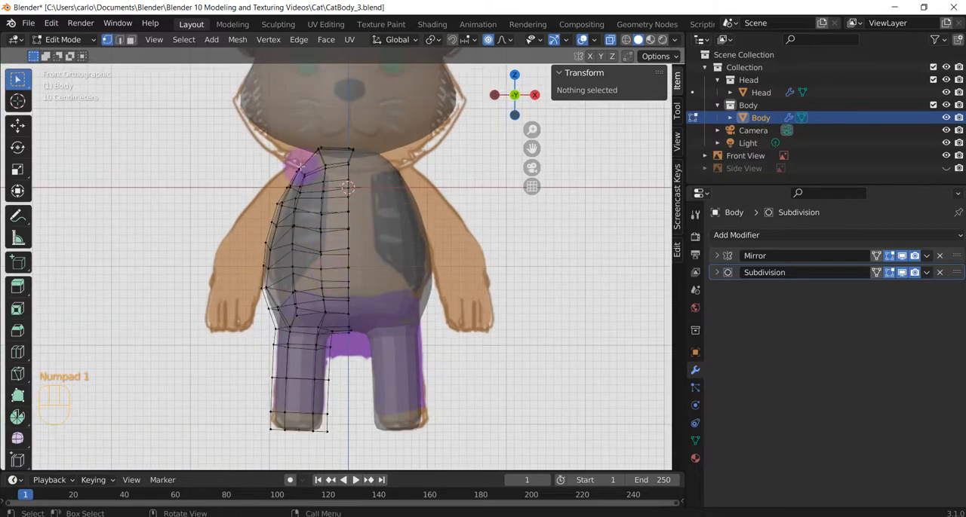
# Select the vertex on the outer side of the shoulder and delete it to open a hole for the arm
pyautogui.moveTo(291, 163)
pyautogui.mouseDown(button='middle')
pyautogui.moveTo(309, 201)
pyautogui.moveTo(282, 149)
pyautogui.moveTo(231, 147)
pyautogui.moveTo(267, 145)
pyautogui.moveTo(304, 166)
pyautogui.mouseUp(button='middle')
pyautogui.click(263, 170)
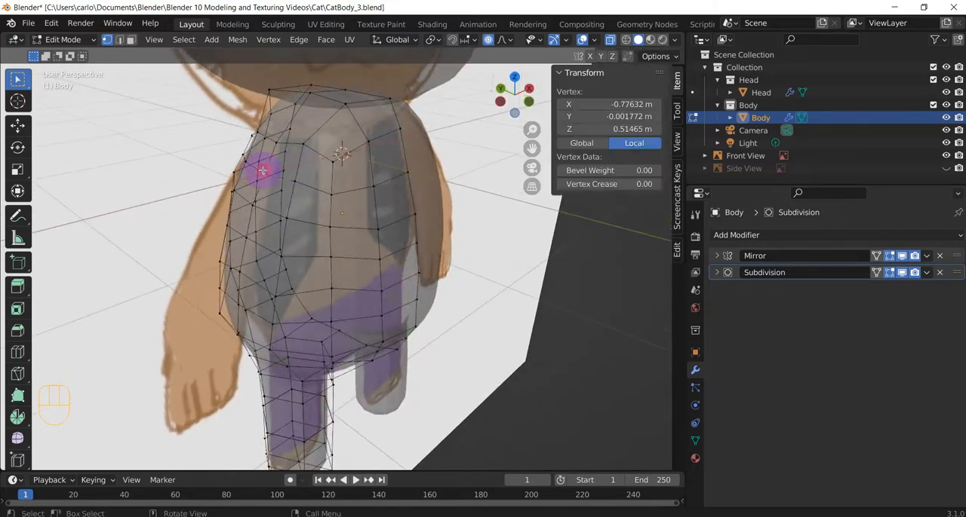
pyautogui.press('Delete')
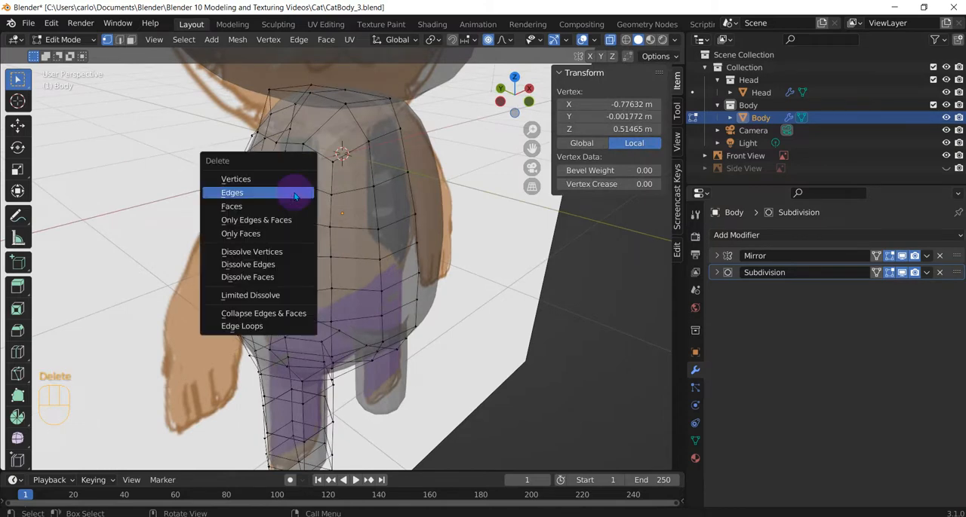
pyautogui.click(267, 179)
# Select the eight vertices around the shoulder hole and shape them into a circle with LoopTools
pyautogui.moveTo(294, 187); pyautogui.dragTo(345, 189, button='middle')
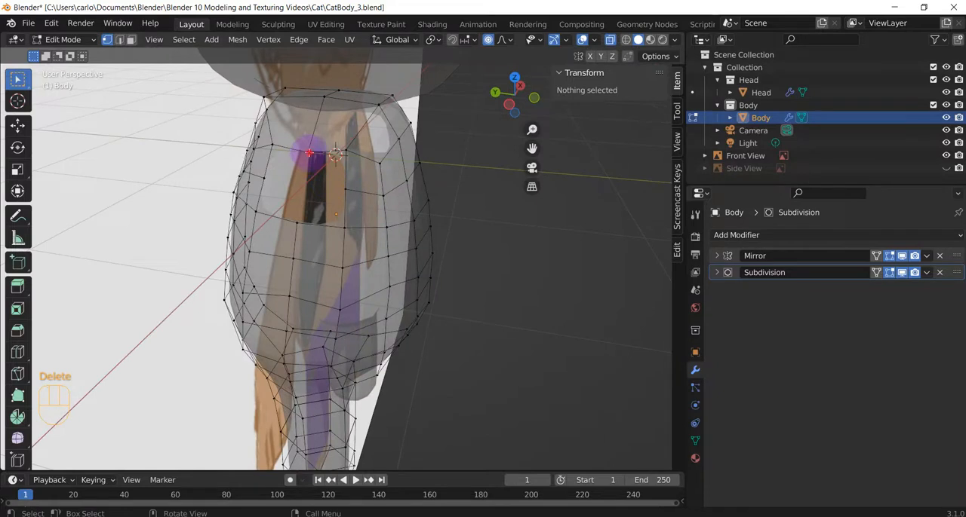
pyautogui.click(308, 152)
pyautogui.keyDown('shift'); pyautogui.click(345, 152); pyautogui.keyUp('shift')
pyautogui.keyDown('shift'); pyautogui.click(350, 190); pyautogui.keyUp('shift')
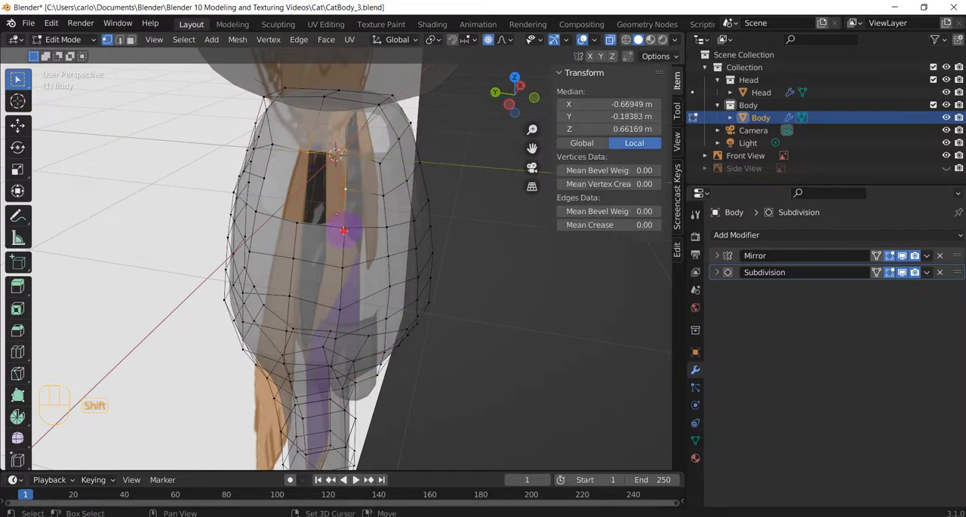
pyautogui.keyDown('shift'); pyautogui.click(345, 228); pyautogui.keyUp('shift')
pyautogui.keyDown('shift'); pyautogui.click(296, 224); pyautogui.keyUp('shift')
pyautogui.keyDown('shift'); pyautogui.click(258, 212); pyautogui.keyUp('shift')
pyautogui.keyDown('shift'); pyautogui.click(265, 179); pyautogui.keyUp('shift')
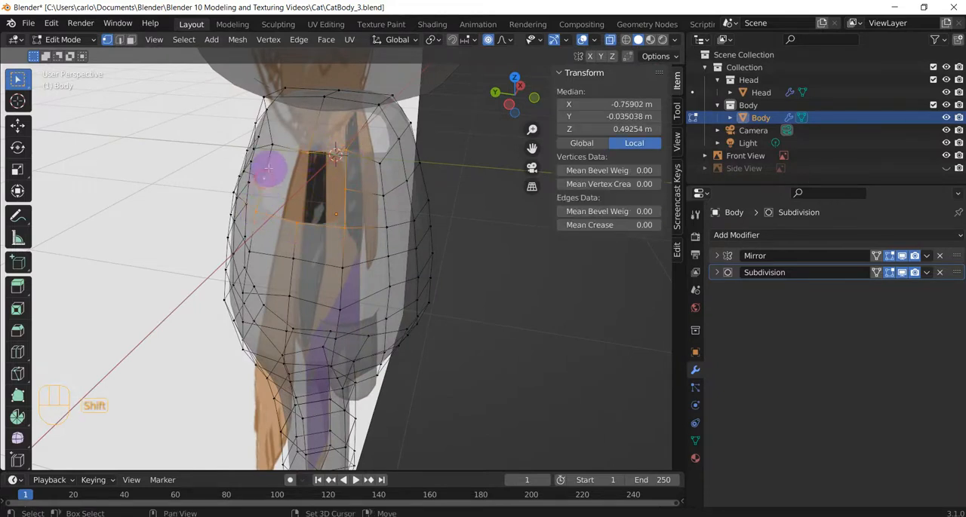
pyautogui.keyDown('shift'); pyautogui.click(271, 142); pyautogui.keyUp('shift')
pyautogui.rightClick(284, 164)
pyautogui.moveTo(286, 168)
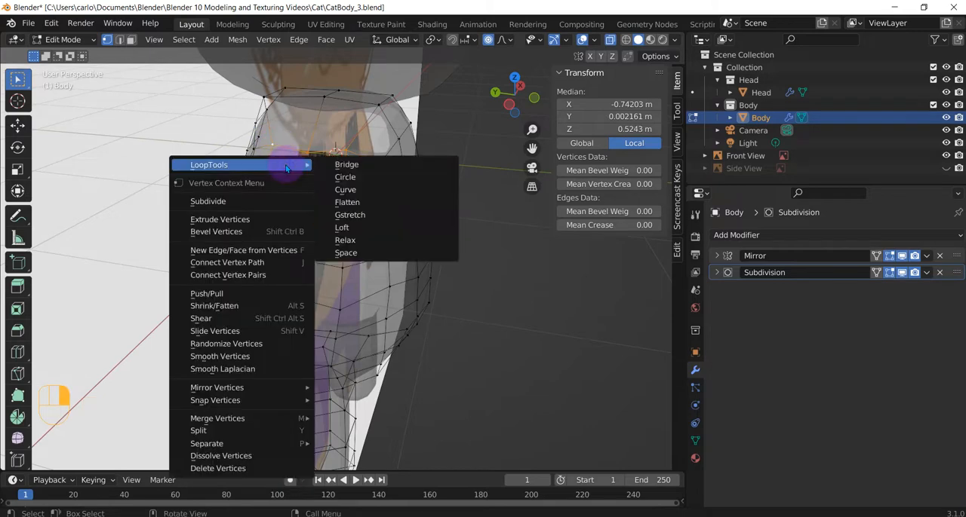
pyautogui.click(354, 176)
# Extrude the circular shoulder opening outward in the front view to about local X -0.89, Z 0.52 m
pyautogui.moveTo(389, 192); pyautogui.dragTo(278, 159, button='middle')
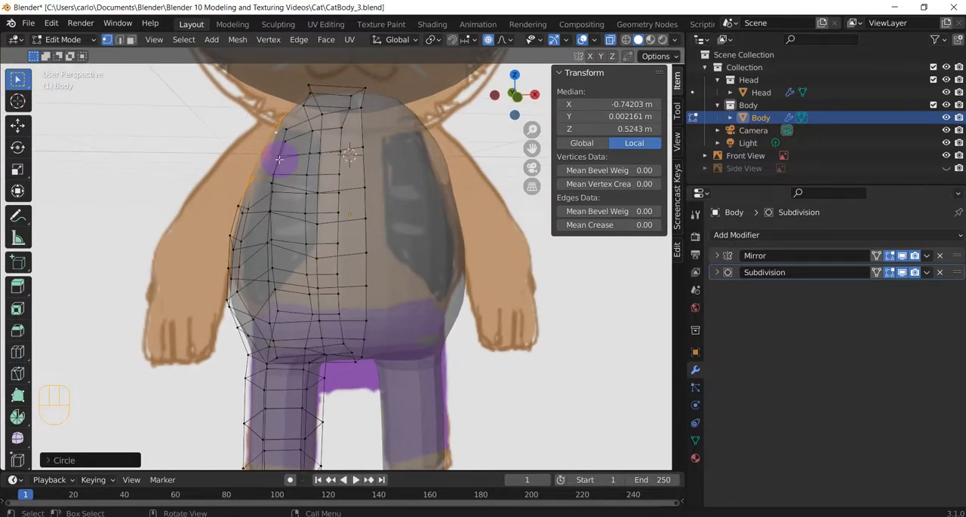
pyautogui.press('e')
pyautogui.press('Escape')
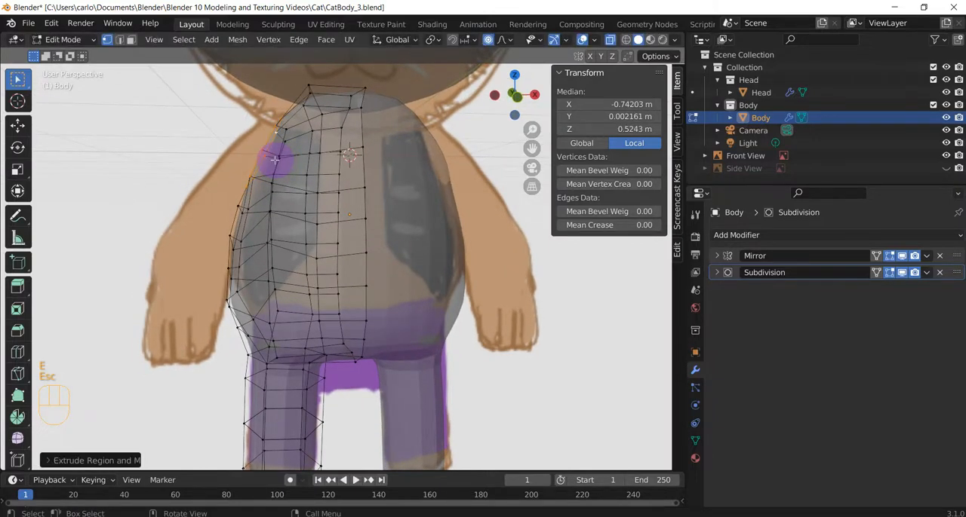
pyautogui.press('KP_1')
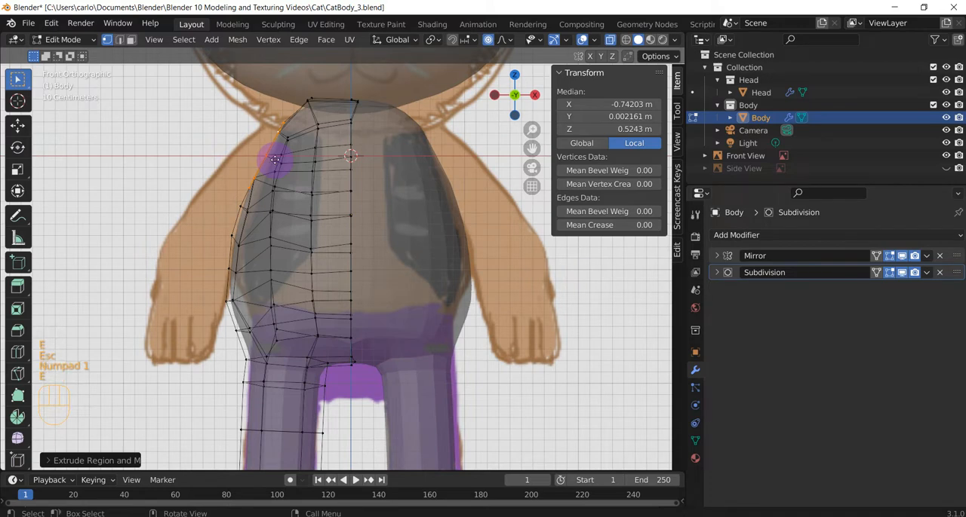
pyautogui.click(258, 159)
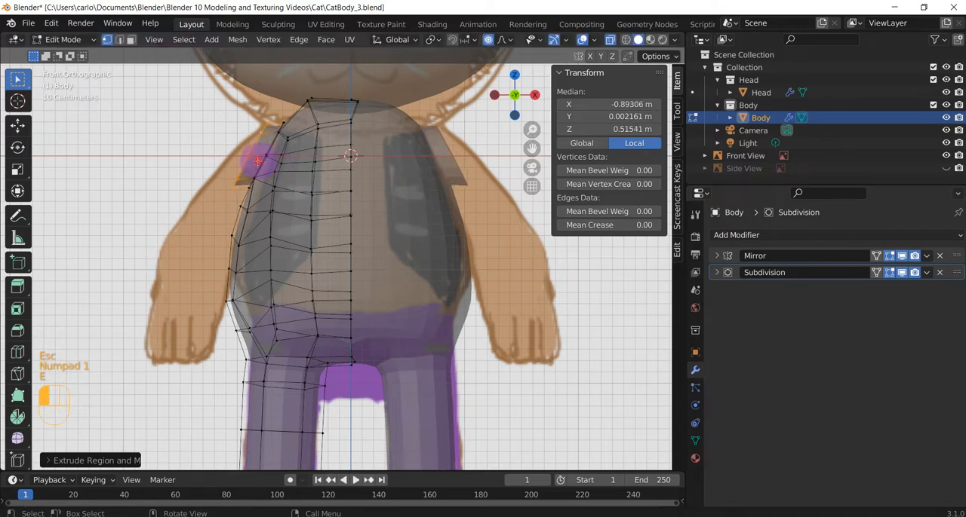
# Turn off proportional editing and rotate the extruded shoulder loop by about -12 degrees
pyautogui.press('r')
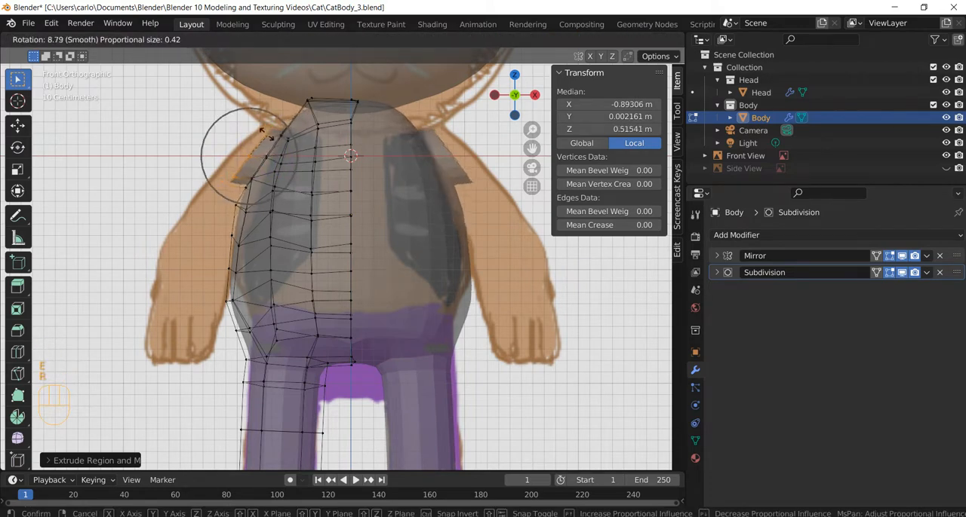
pyautogui.press('Escape')
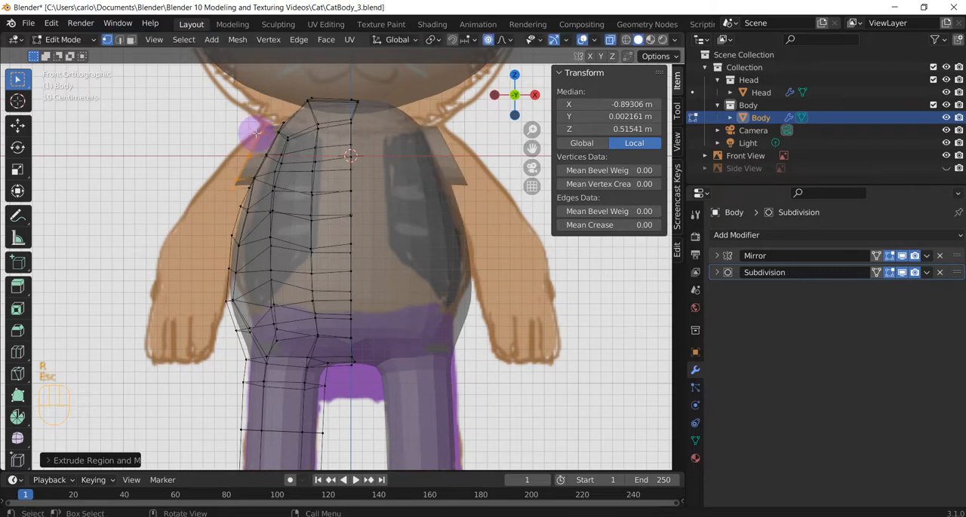
pyautogui.press('o')
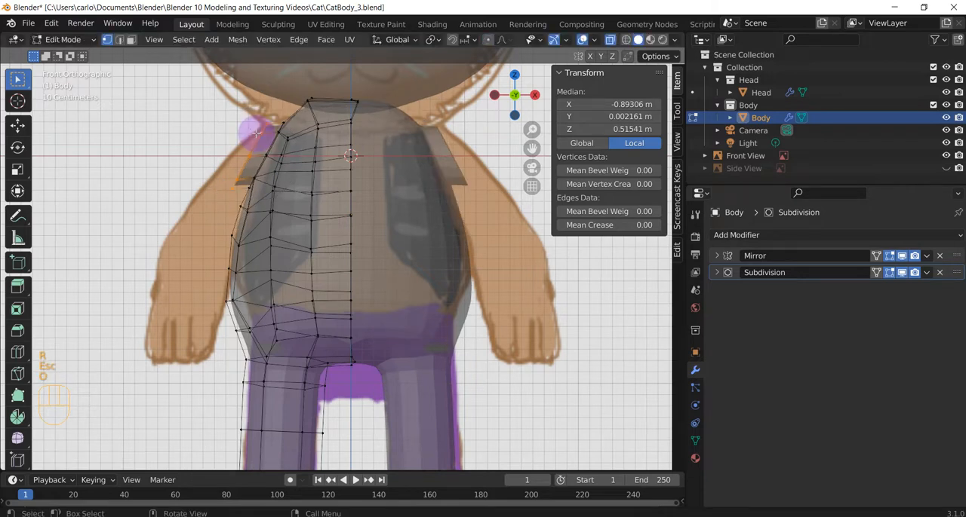
pyautogui.press('r')
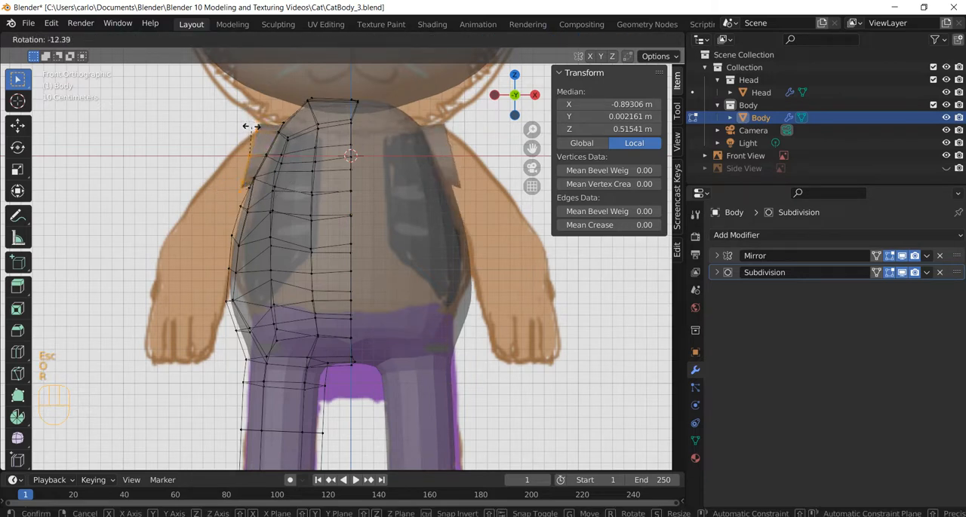
pyautogui.click(250, 127)
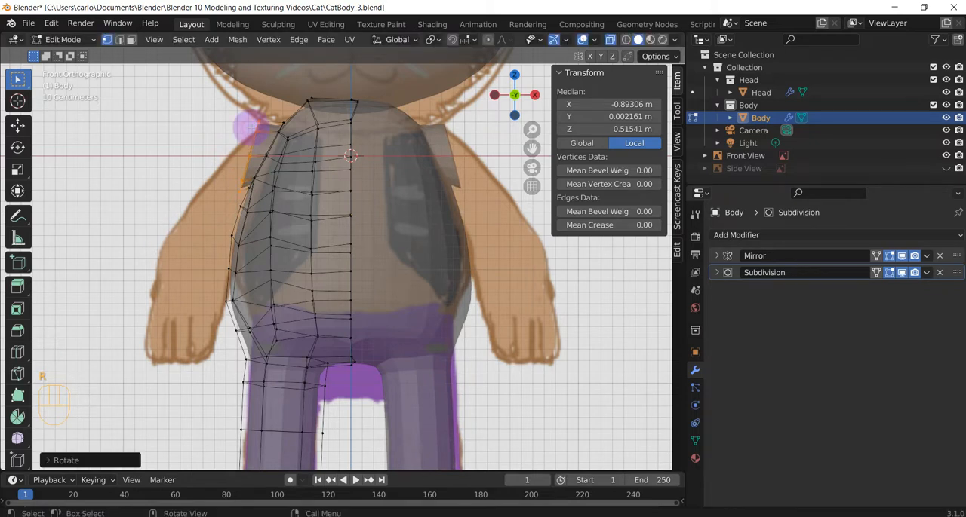
# Extrude the next arm segment to about local X -1.17, Z 0.34 m, then rotate its end loop and scale it slightly down
pyautogui.press('g')
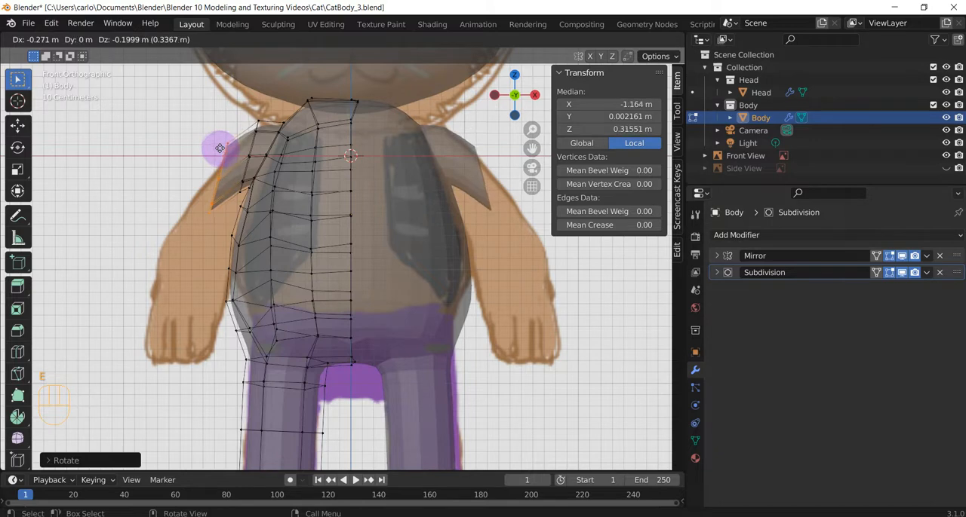
pyautogui.click(219, 147)
pyautogui.press('r')
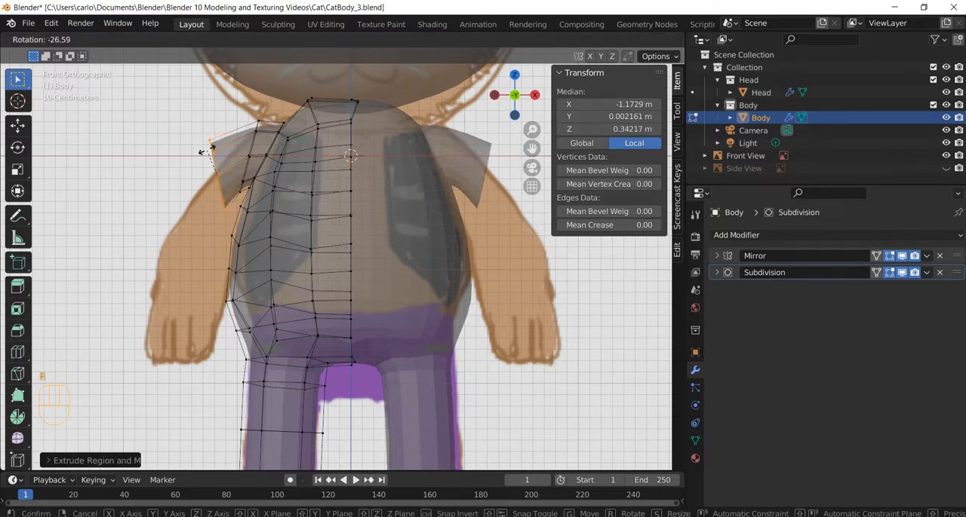
pyautogui.click(208, 147)
pyautogui.press('s')
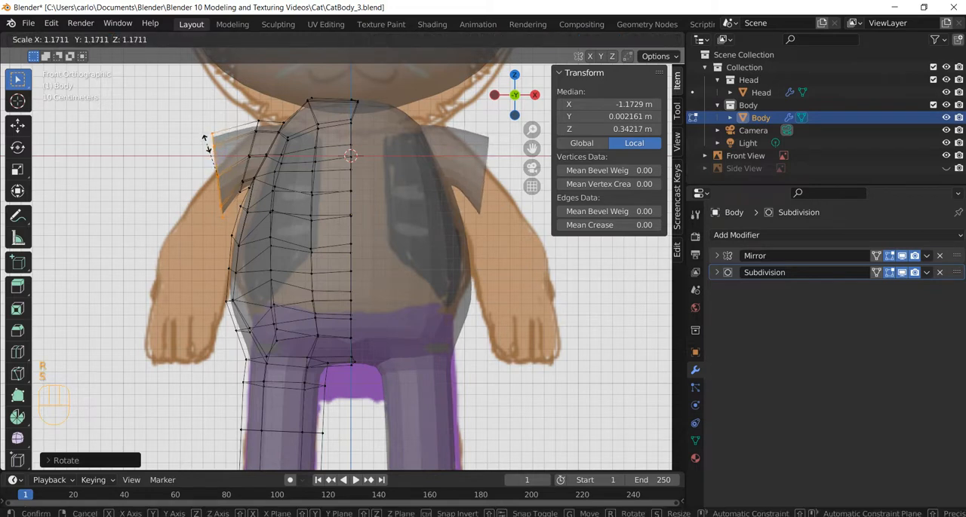
pyautogui.click(209, 150)
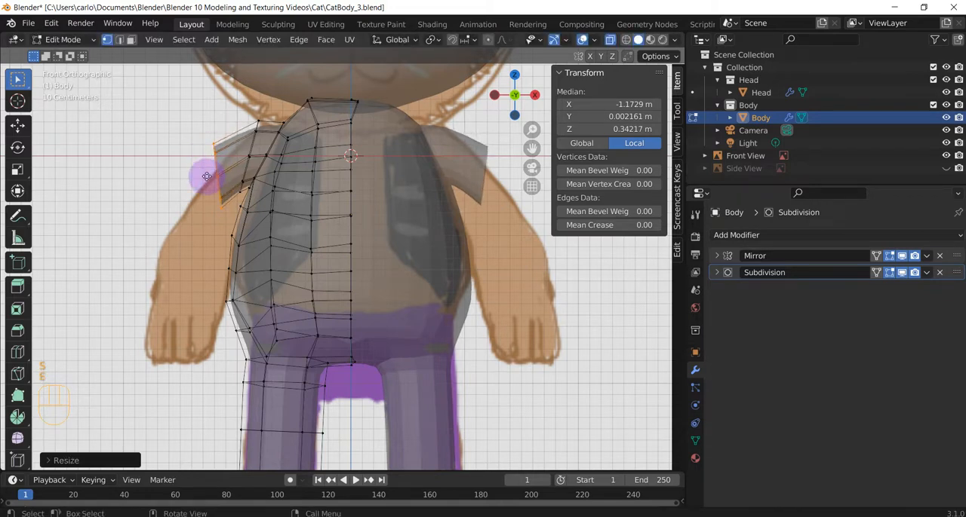
# Extrude another arm segment to about local X -1.42, Z 0.17 m and rotate its end loop by about -21 degrees
pyautogui.press('g')
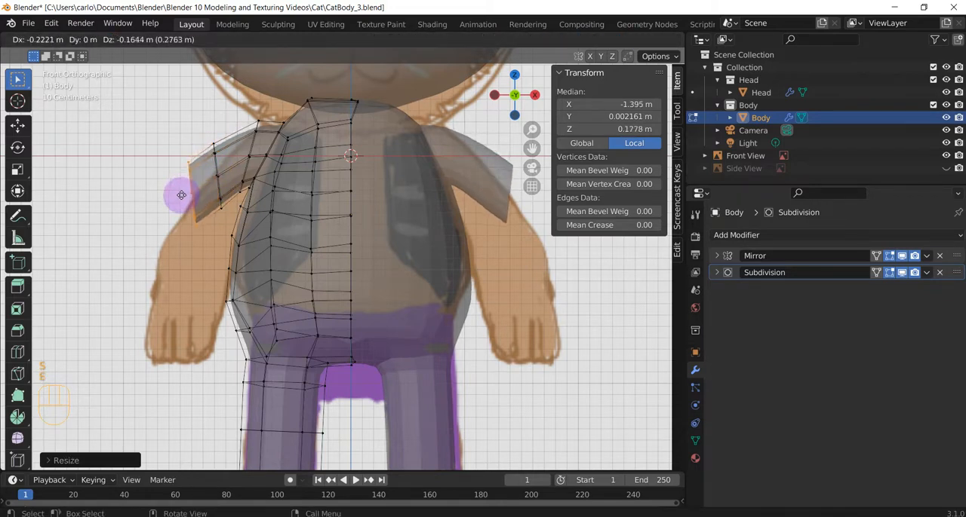
pyautogui.click(180, 189)
pyautogui.press('r')
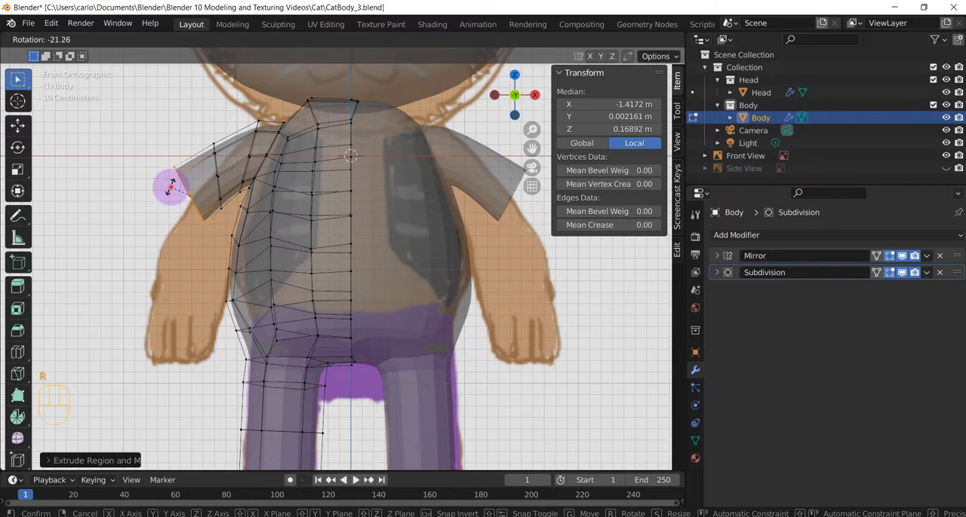
pyautogui.click(173, 198)
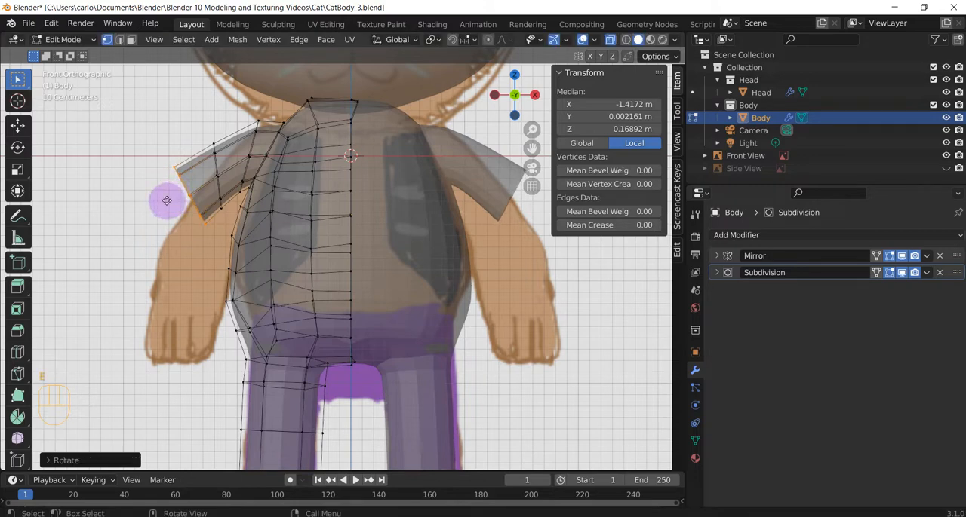
# Extrude three more segments down the arm, ending at about local X -1.70, -2.02 and -2.43 m
pyautogui.press('g')
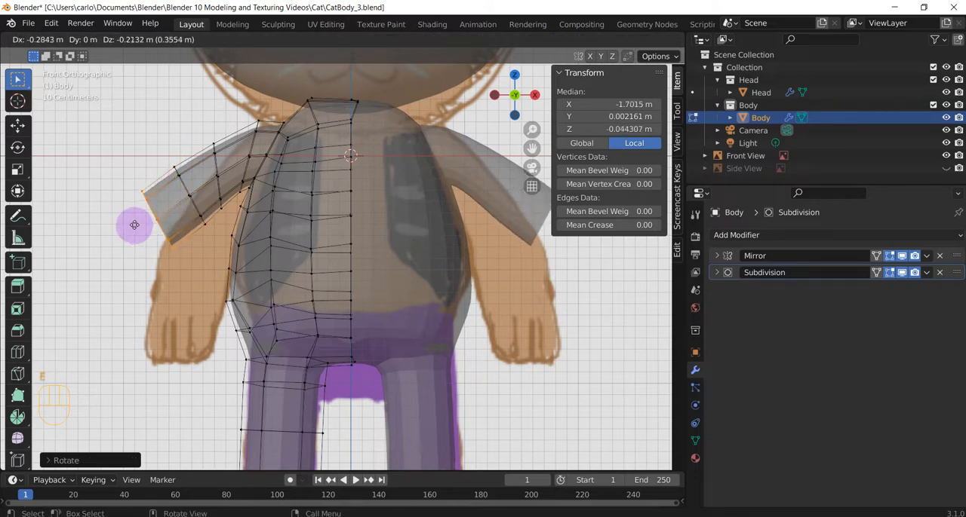
pyautogui.click(135, 225)
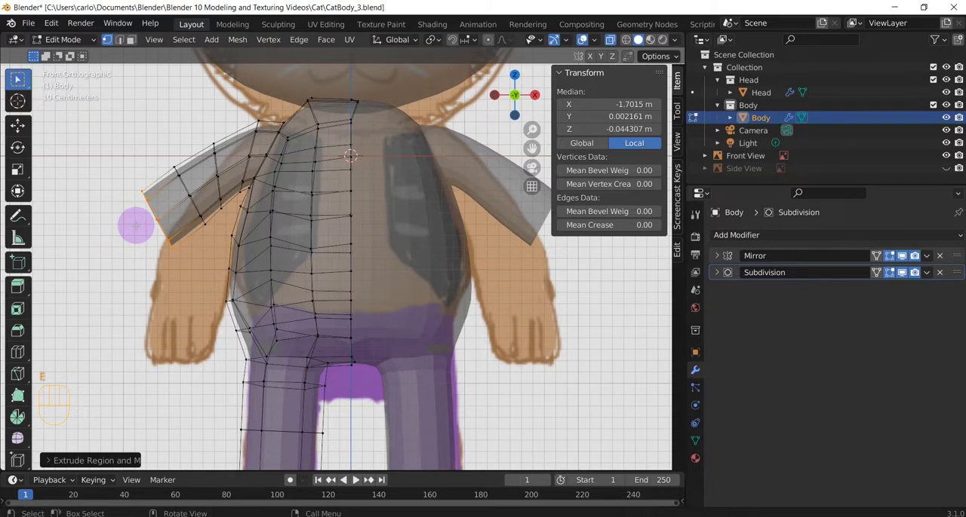
pyautogui.press('e')
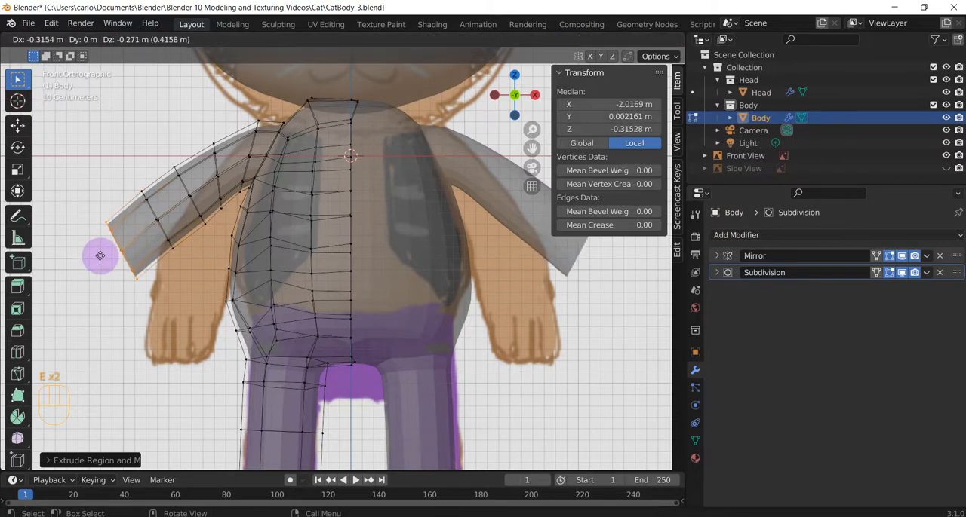
pyautogui.click(100, 257)
pyautogui.press('e')
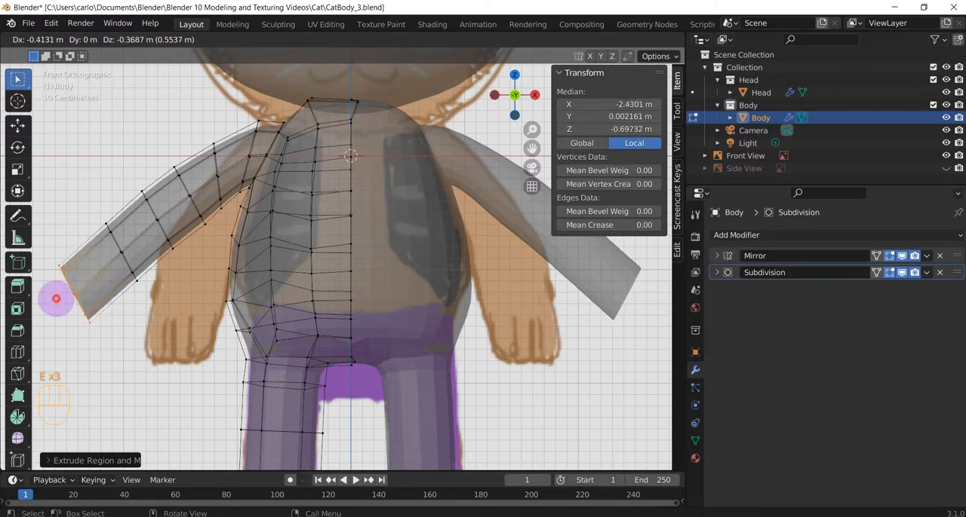
pyautogui.click(106, 295)
# Extrude the arm's end loop in place, scale it to about 0.76 and move it to about local X -2.62, Z -0.89 m
pyautogui.press('e')
pyautogui.press('Escape')
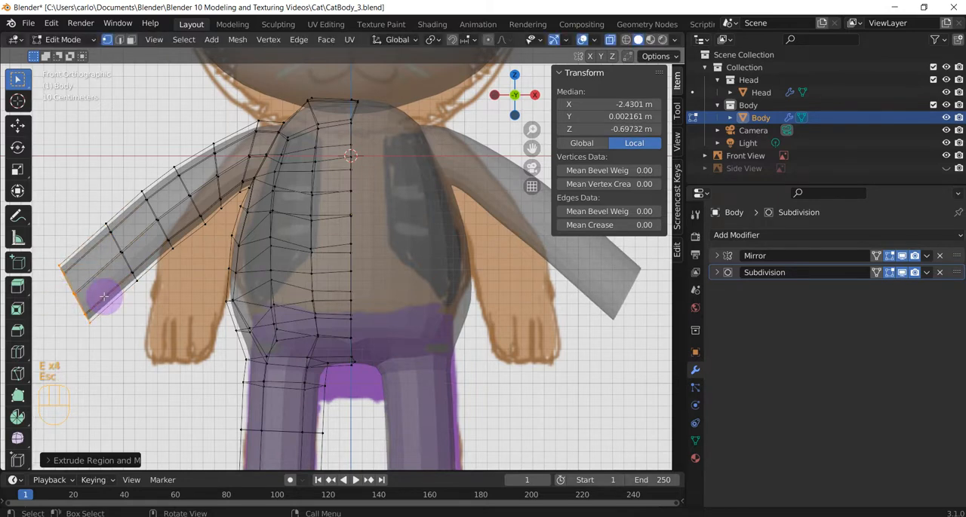
pyautogui.press('s')
pyautogui.click(97, 293)
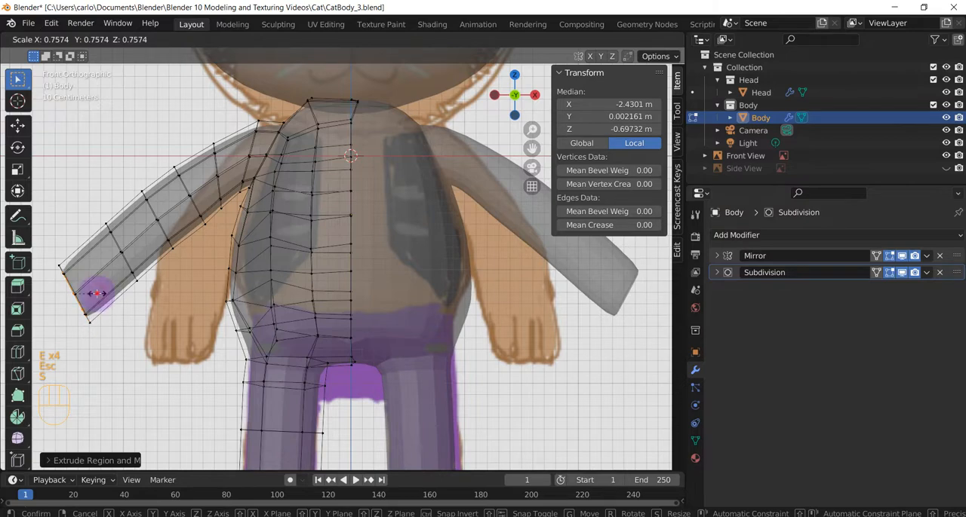
pyautogui.press('g')
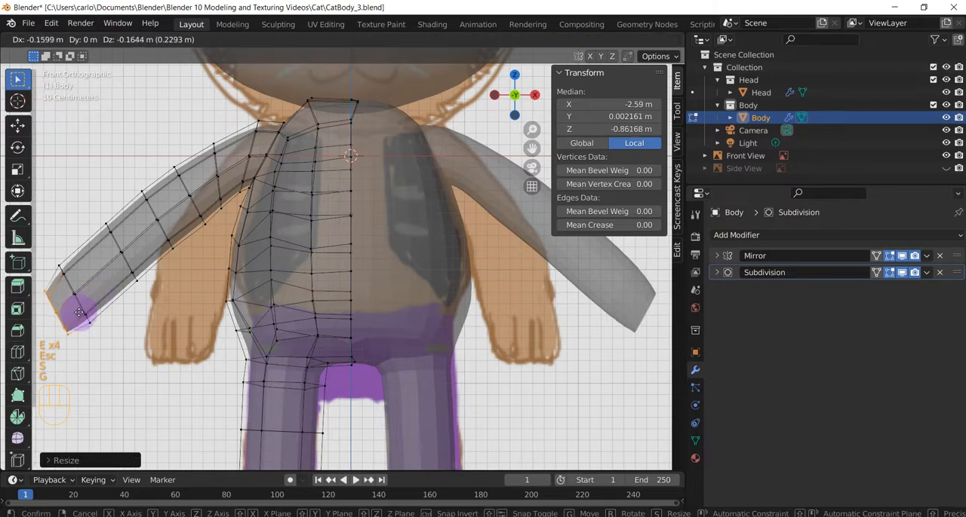
pyautogui.click(101, 349)
# Examine the last arm segment and its open end from several angles with X-ray turned off
pyautogui.moveTo(102, 349); pyautogui.dragTo(166, 324, button='middle')
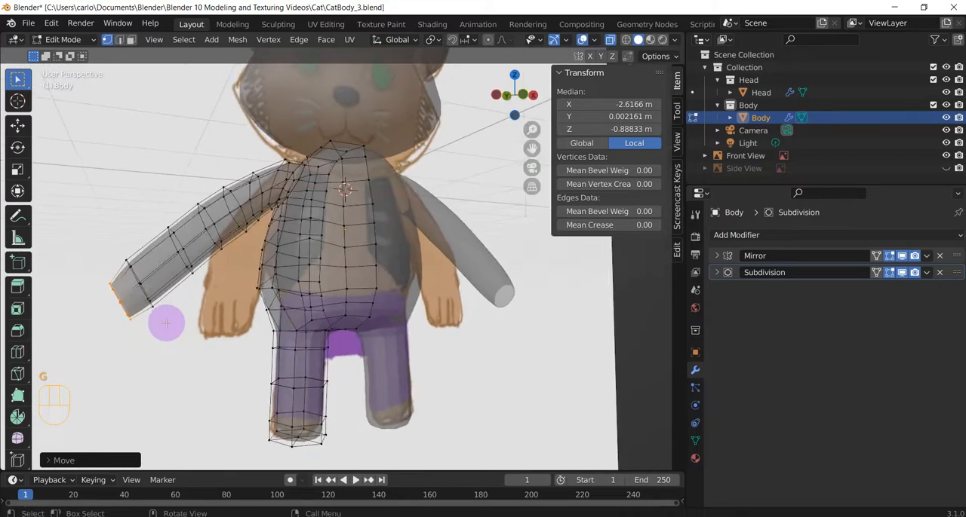
pyautogui.press('KP_1')
pyautogui.moveTo(129, 246); pyautogui.dragTo(178, 340)
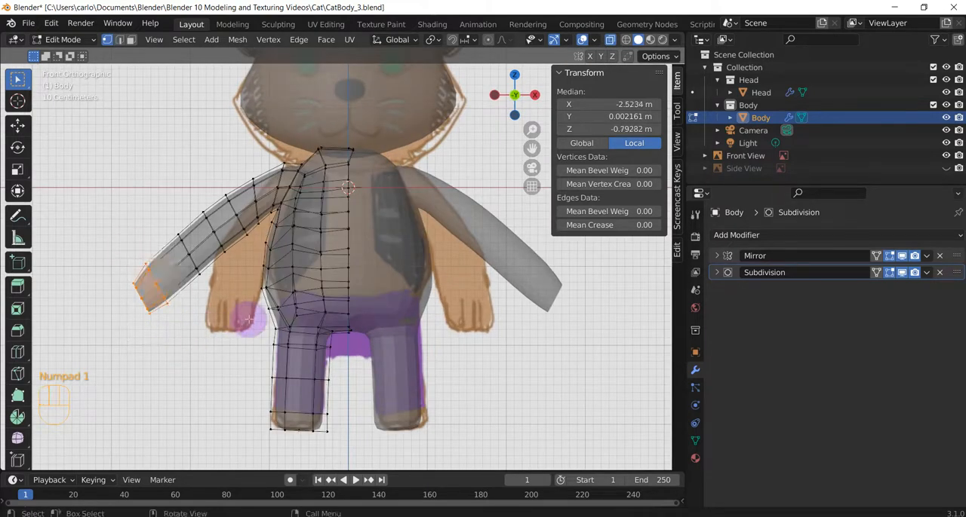
pyautogui.moveTo(155, 297); pyautogui.dragTo(283, 282, button='middle')
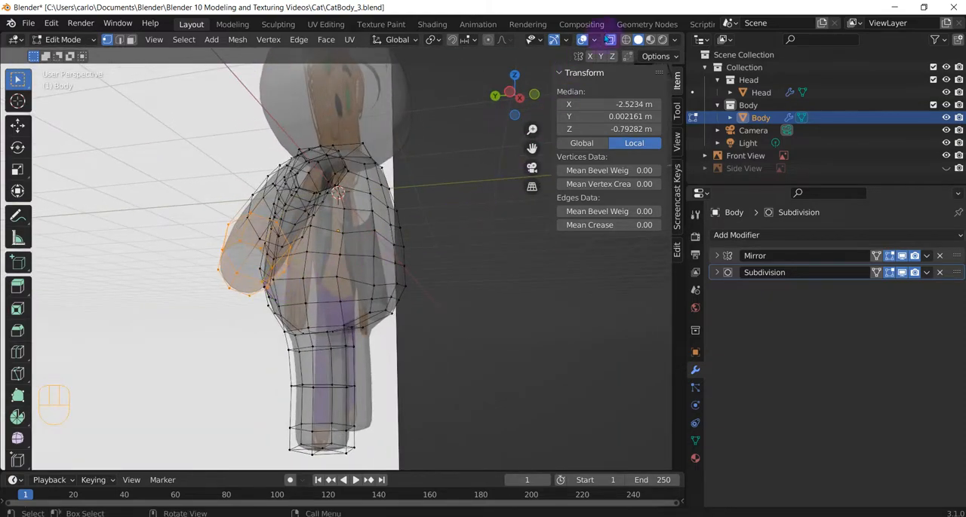
pyautogui.click(610, 39)
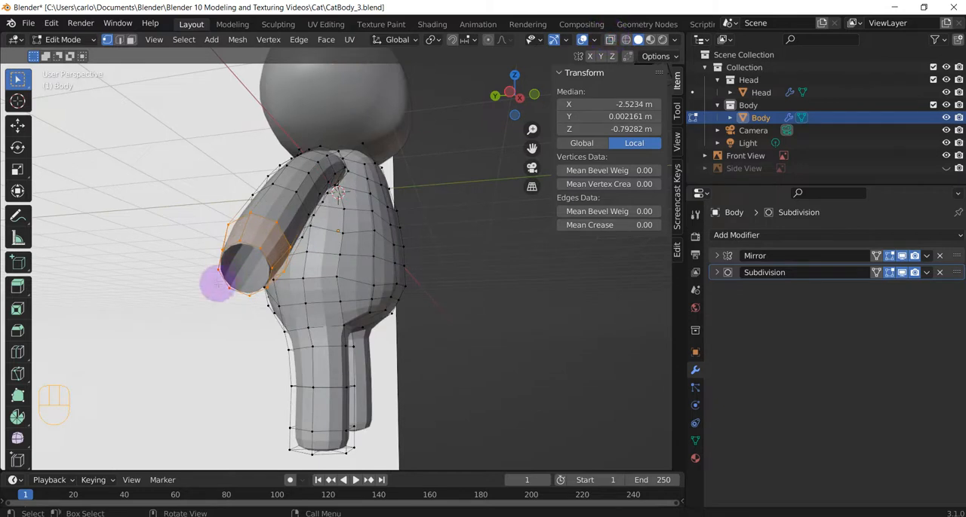
pyautogui.moveTo(216, 282)
pyautogui.mouseDown(button='middle')
pyautogui.moveTo(228, 269)
pyautogui.moveTo(219, 273)
pyautogui.mouseUp(button='middle')
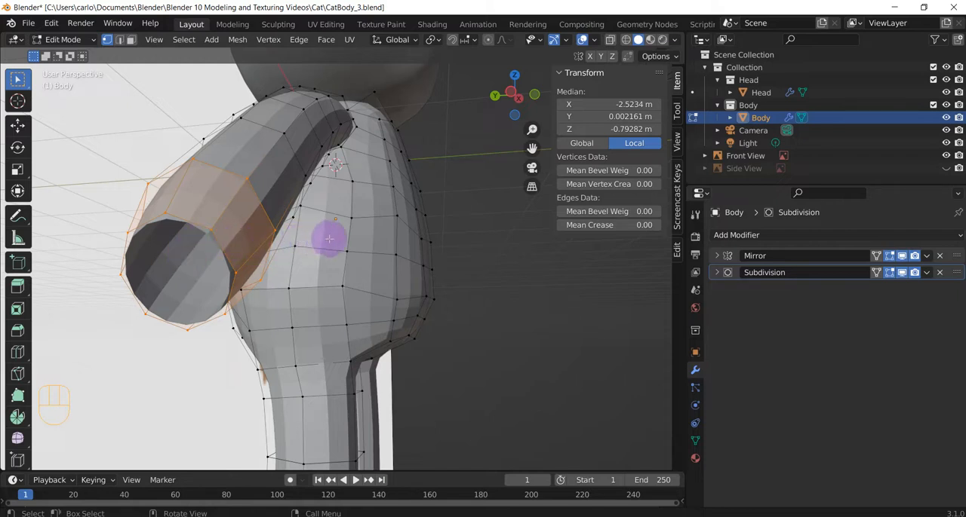
pyautogui.scroll(-1, 211, 231)
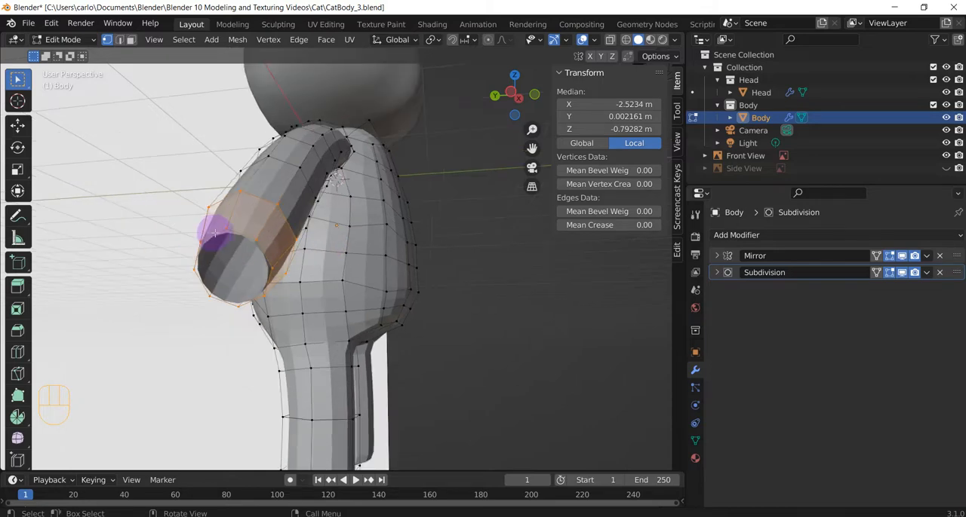
pyautogui.moveTo(253, 249); pyautogui.dragTo(183, 270, button='middle')
pyautogui.keyDown('shift'); pyautogui.moveTo(166, 300); pyautogui.dragTo(221, 282, button='middle'); pyautogui.keyUp('shift')
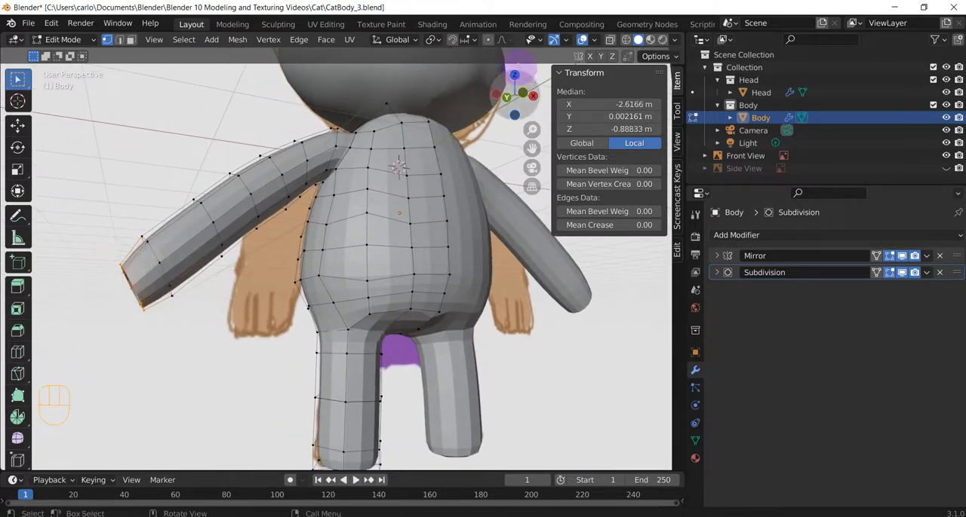
# With X-ray on, extrude only the arm's end loop to about local X -2.80, Z -1.04 m and scale it up
pyautogui.click(610, 39)
pyautogui.moveTo(98, 246); pyautogui.dragTo(151, 337)
pyautogui.press('c')
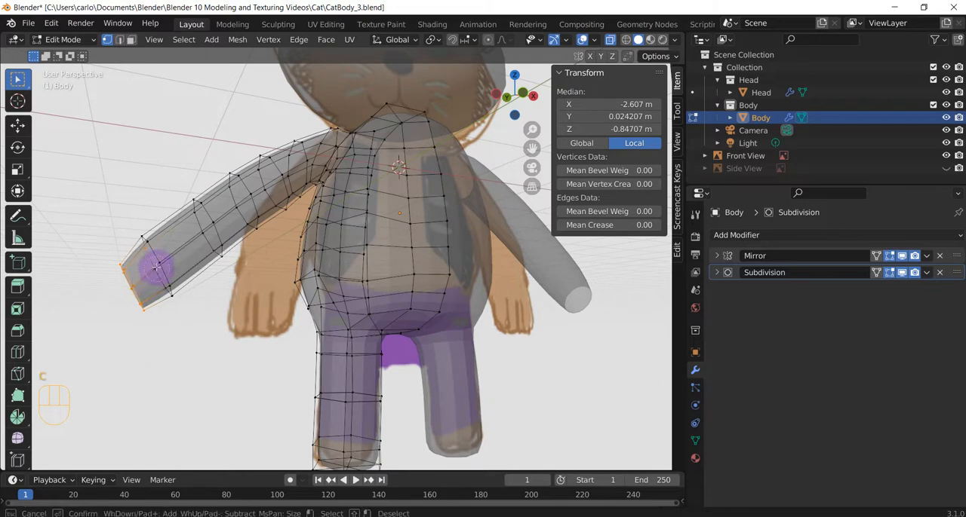
pyautogui.middleClick(152, 242)
pyautogui.rightClick(156, 255)
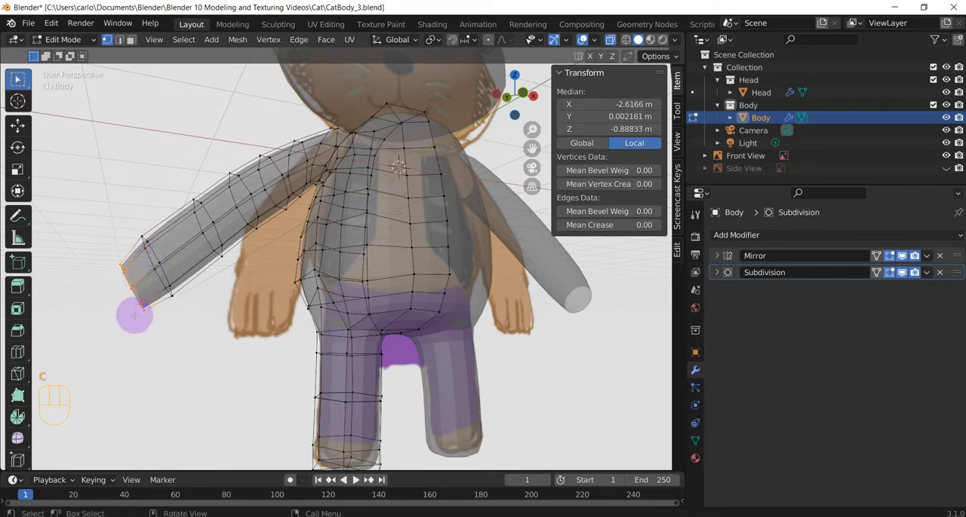
pyautogui.press('KP_1')
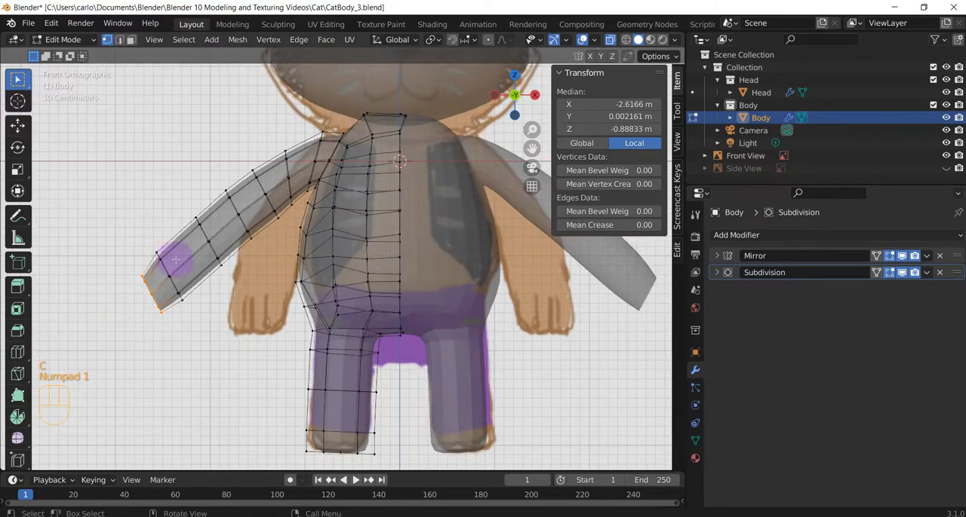
pyautogui.press('e')
pyautogui.click(162, 284)
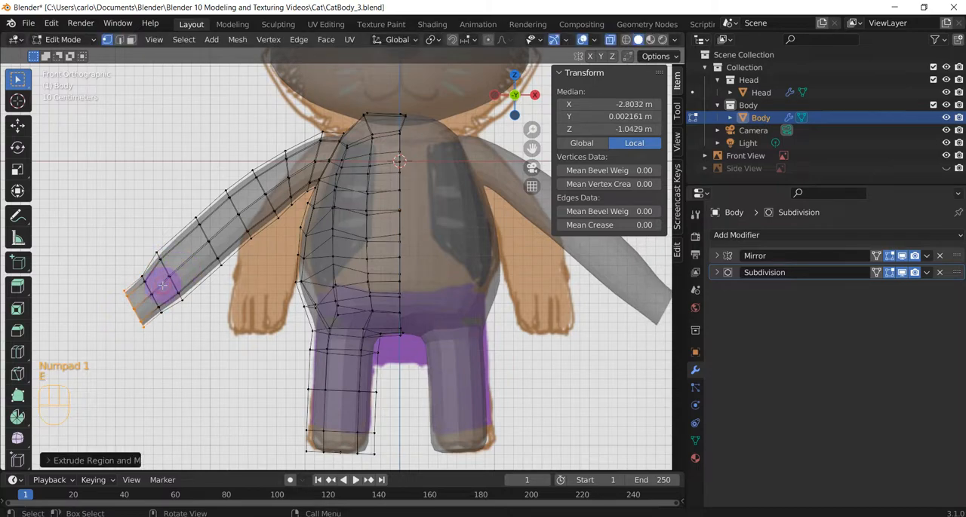
pyautogui.press('s')
pyautogui.click(172, 293)
# Extrude the hand's end loop from a perspective view to about local X -2.97, Y 0.23, Z -1.27 m
pyautogui.moveTo(175, 348); pyautogui.dragTo(211, 332, button='middle')
pyautogui.press('e')
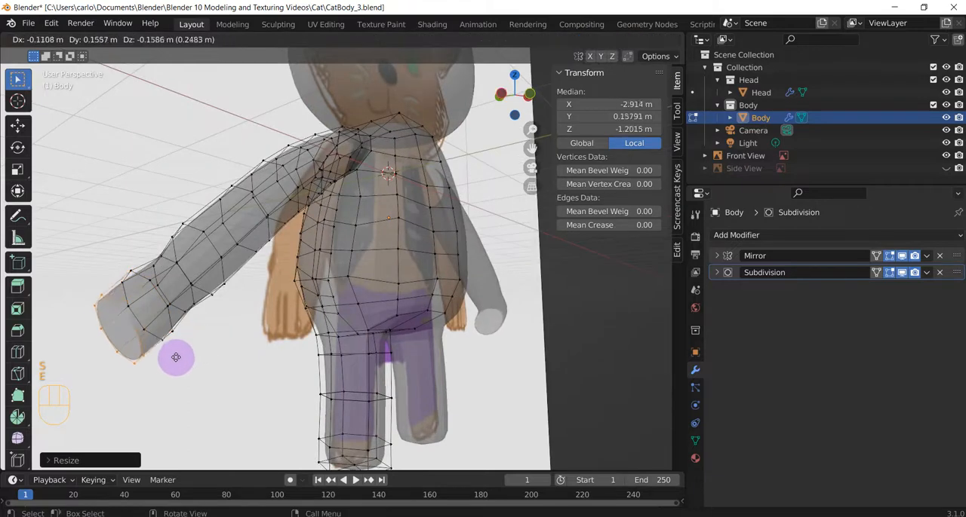
pyautogui.click(167, 365)
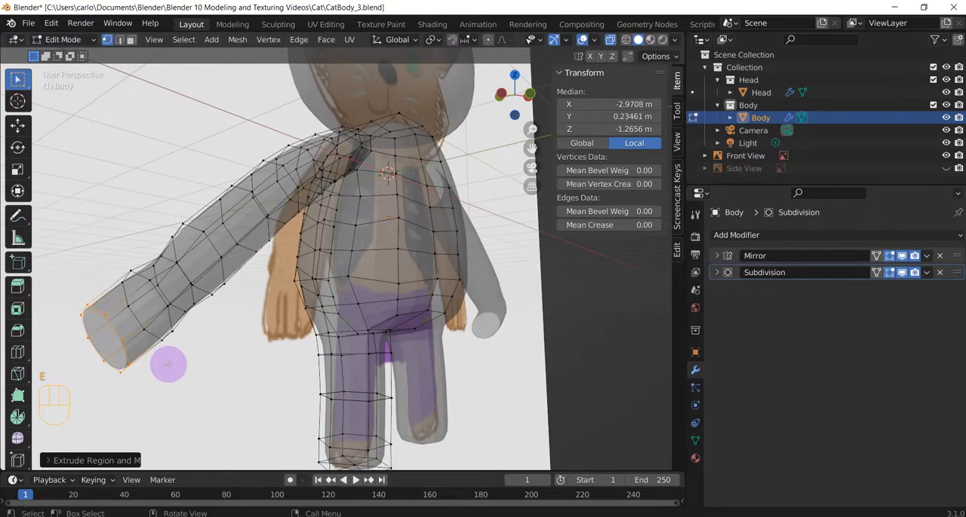
pyautogui.press('s')
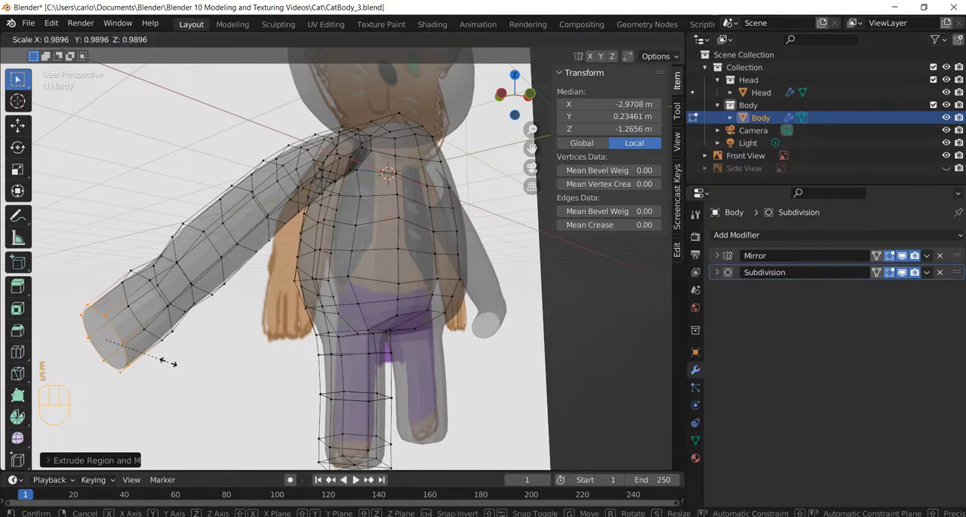
pyautogui.press('y')
pyautogui.press('z')
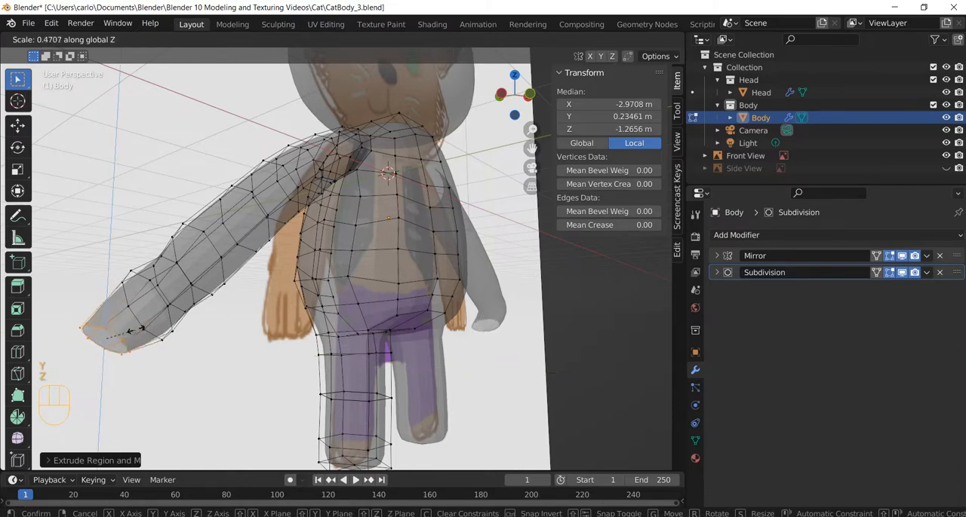
pyautogui.press('Escape')
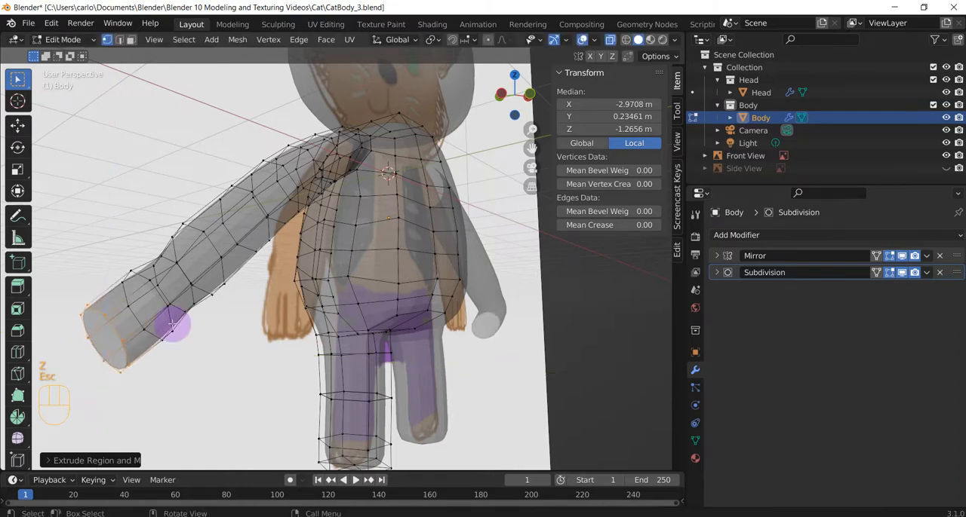
# Scale down the hand's end loop and move it in the side view to about local Y -0.01, Z -1.28 m
pyautogui.press('KP_1')
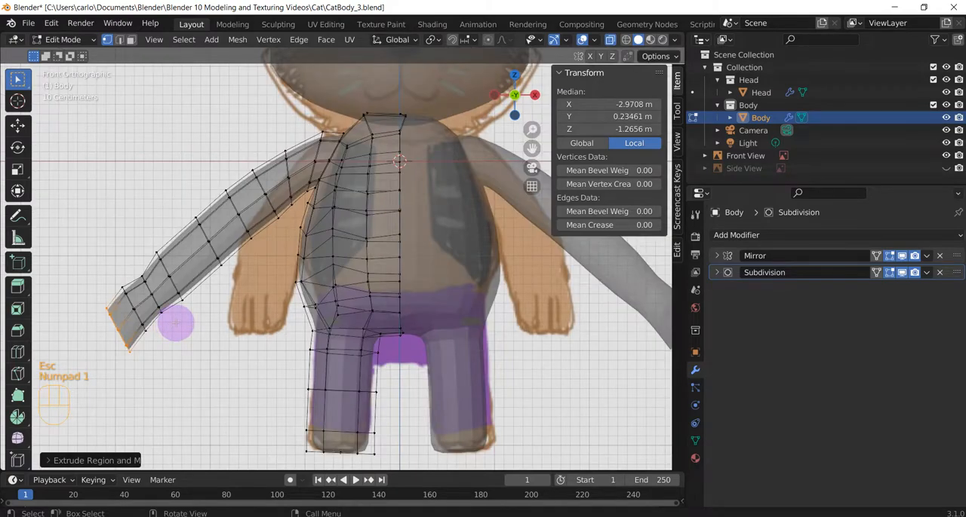
pyautogui.press('s')
pyautogui.click(156, 319)
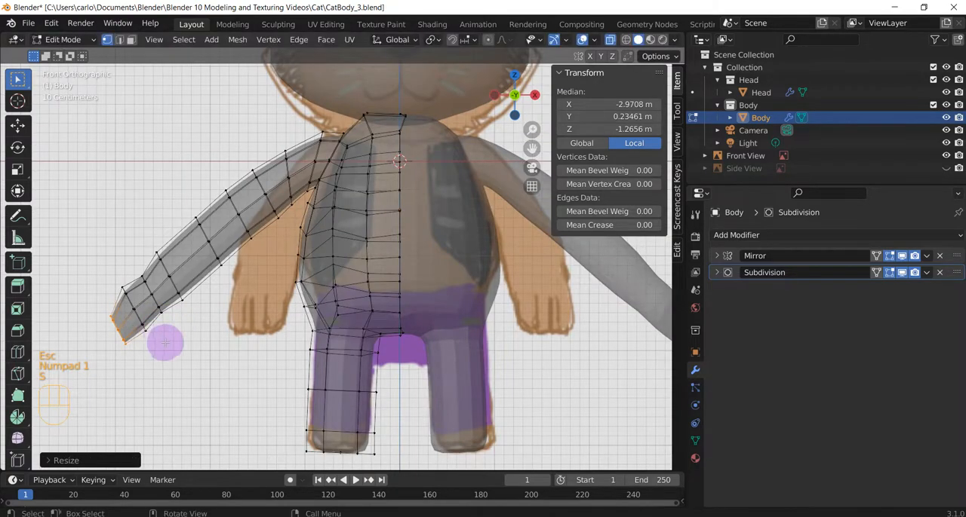
pyautogui.moveTo(166, 340); pyautogui.dragTo(307, 332, button='middle')
pyautogui.press('KP_3')
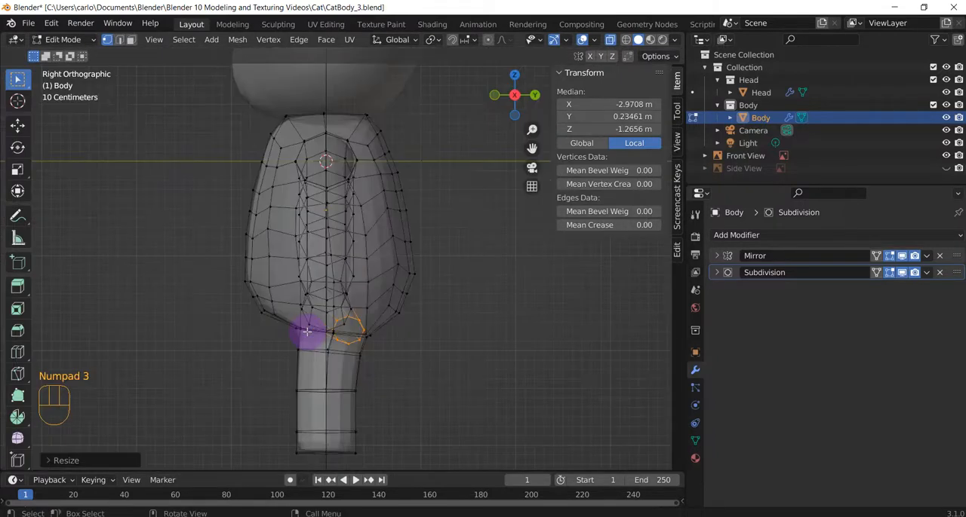
pyautogui.press('g')
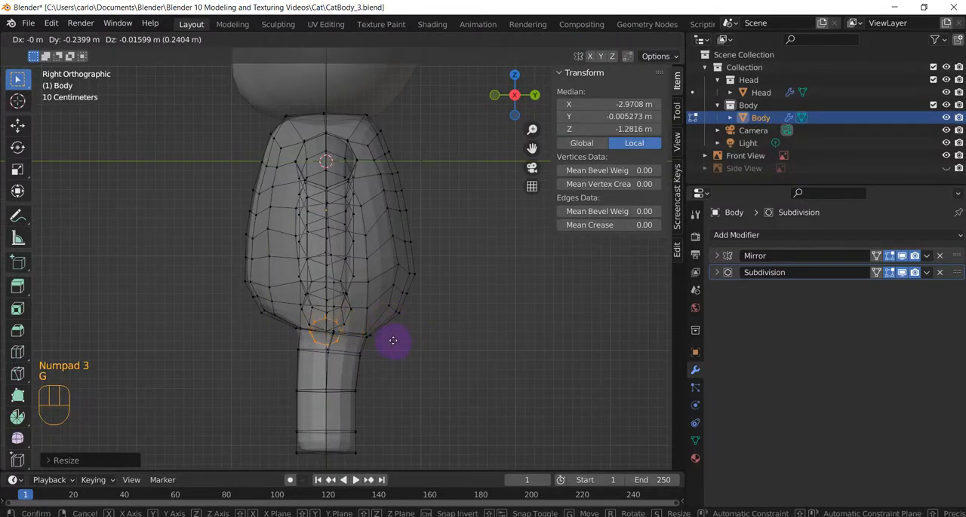
pyautogui.click(393, 341)
# Examine the hand end of the arm and its individual vertices from different angles and distances
pyautogui.moveTo(393, 341); pyautogui.dragTo(242, 362, button='middle')
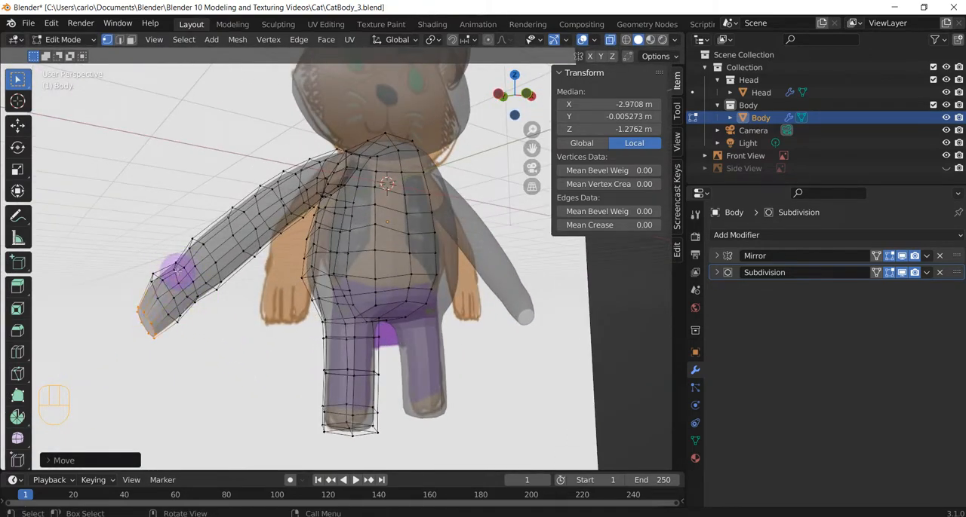
pyautogui.click(181, 267)
pyautogui.click(159, 278)
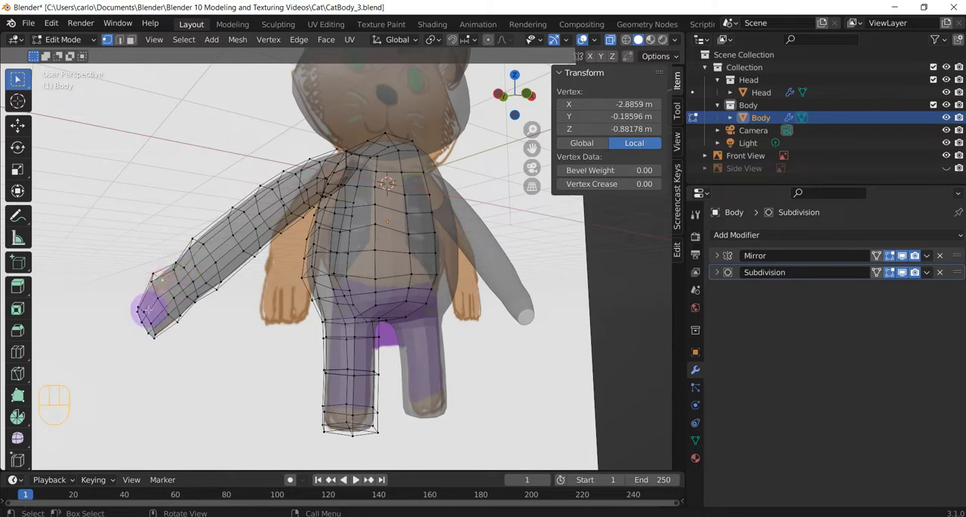
pyautogui.click(147, 312)
pyautogui.press('super')
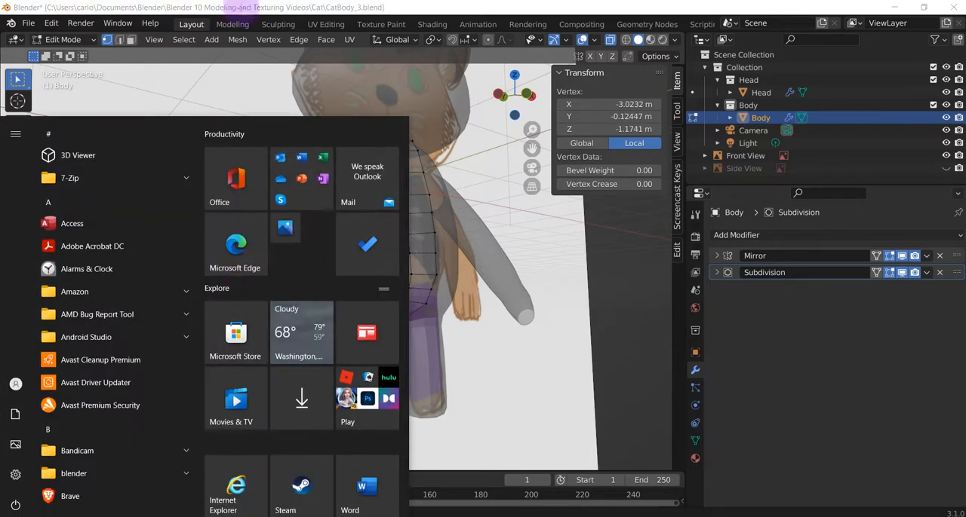
pyautogui.press('super')
pyautogui.scroll(2, 232, 294)
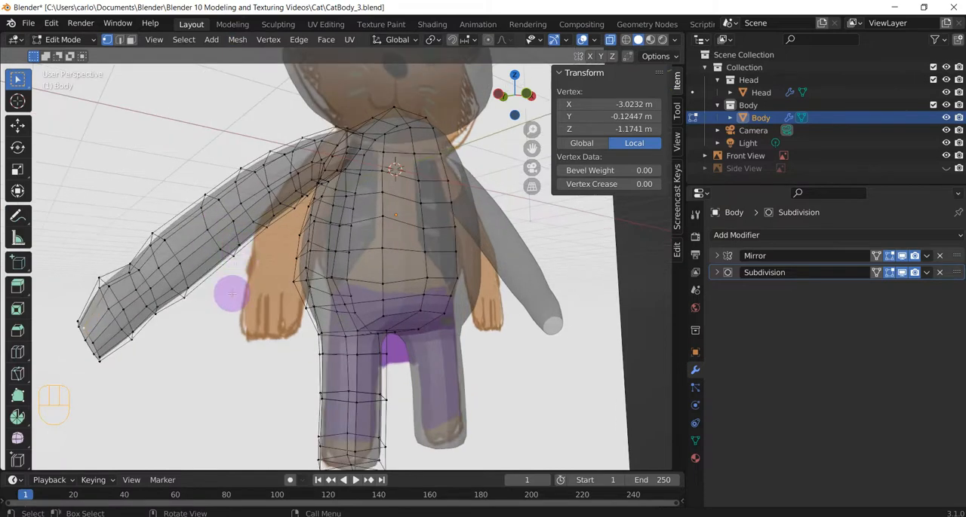
pyautogui.scroll(-2, 232, 294)
pyautogui.moveTo(216, 302); pyautogui.dragTo(183, 297, button='middle')
pyautogui.scroll(1, 241, 313)
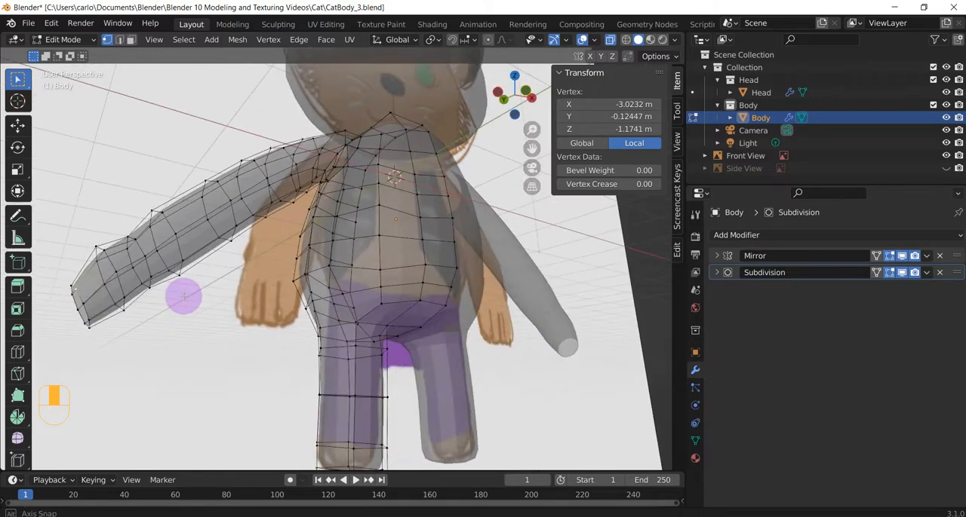
pyautogui.scroll(-1, 184, 295)
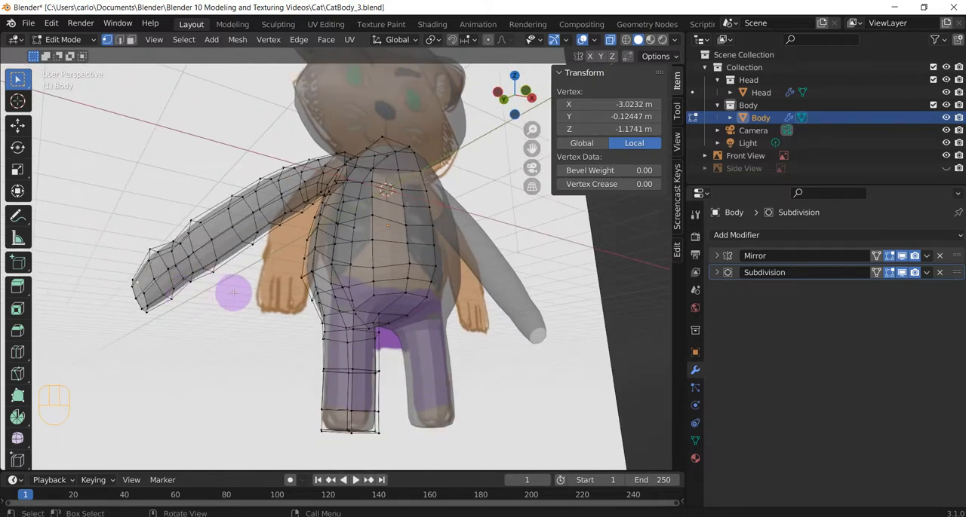
pyautogui.moveTo(235, 294)
pyautogui.mouseDown(button='middle')
pyautogui.moveTo(270, 285)
pyautogui.moveTo(241, 308)
pyautogui.mouseUp(button='middle')
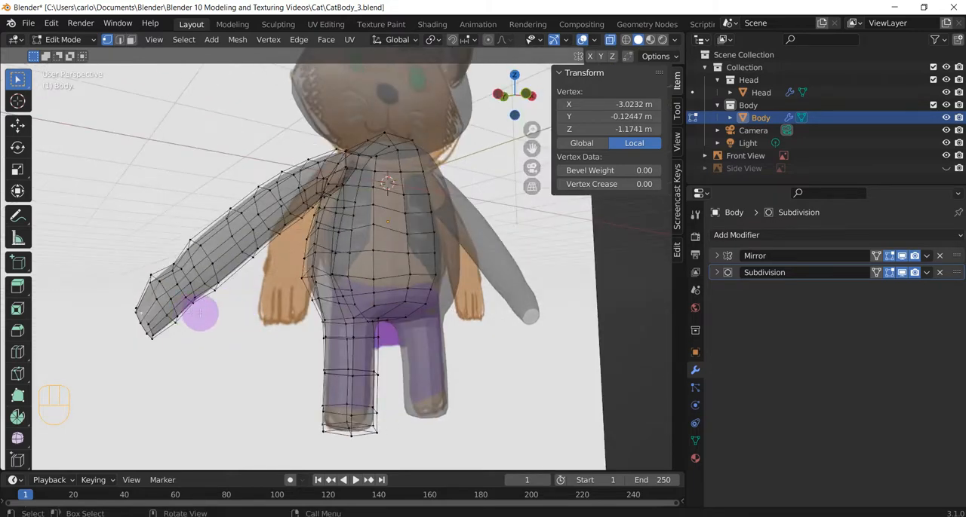
pyautogui.moveTo(201, 315); pyautogui.dragTo(258, 299, button='middle')
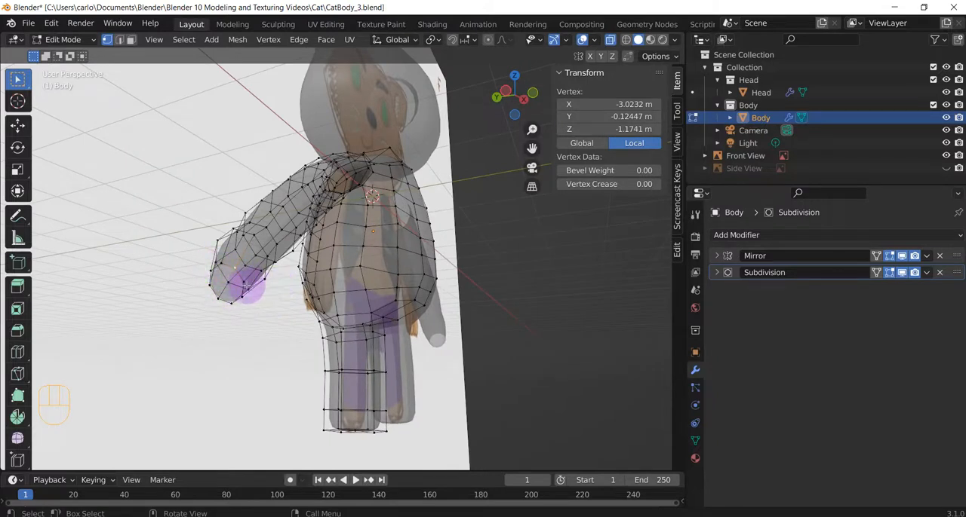
# Fill the first four-sided face across the hand's open end, centred at about local X -2.97, Y -0.14, Z -1.28 m
pyautogui.moveTo(243, 285); pyautogui.dragTo(215, 321, button='middle')
pyautogui.scroll(1, 210, 327)
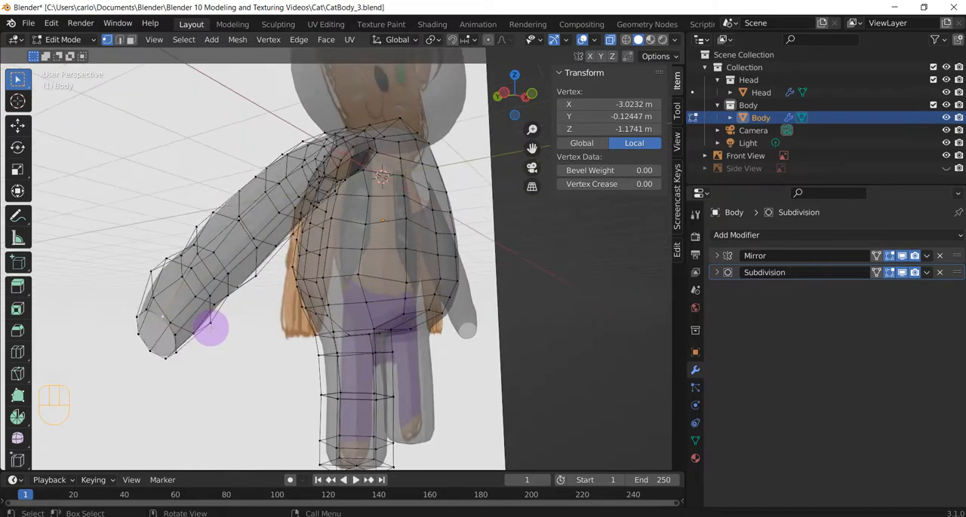
pyautogui.moveTo(206, 325); pyautogui.dragTo(209, 317, button='middle')
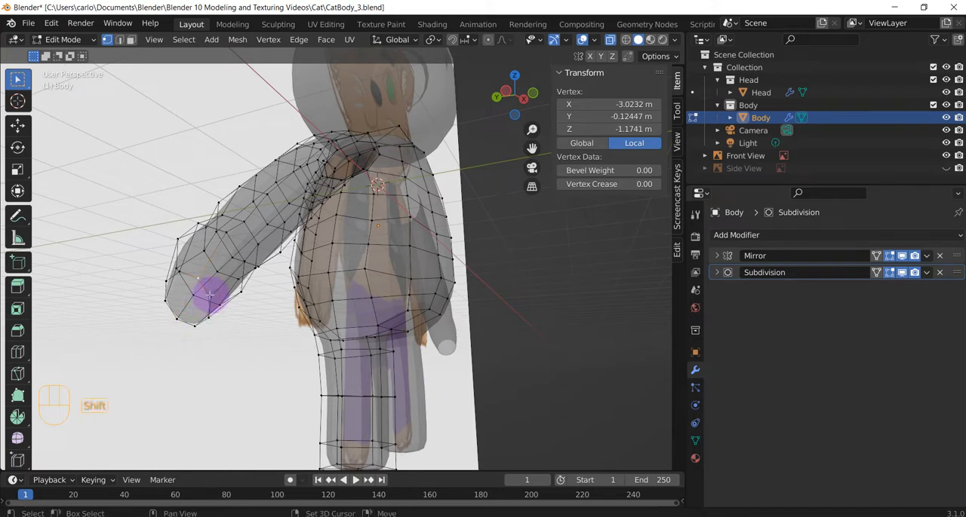
pyautogui.keyDown('shift'); pyautogui.click(210, 302); pyautogui.keyUp('shift')
pyautogui.keyDown('shift'); pyautogui.click(202, 325); pyautogui.keyUp('shift')
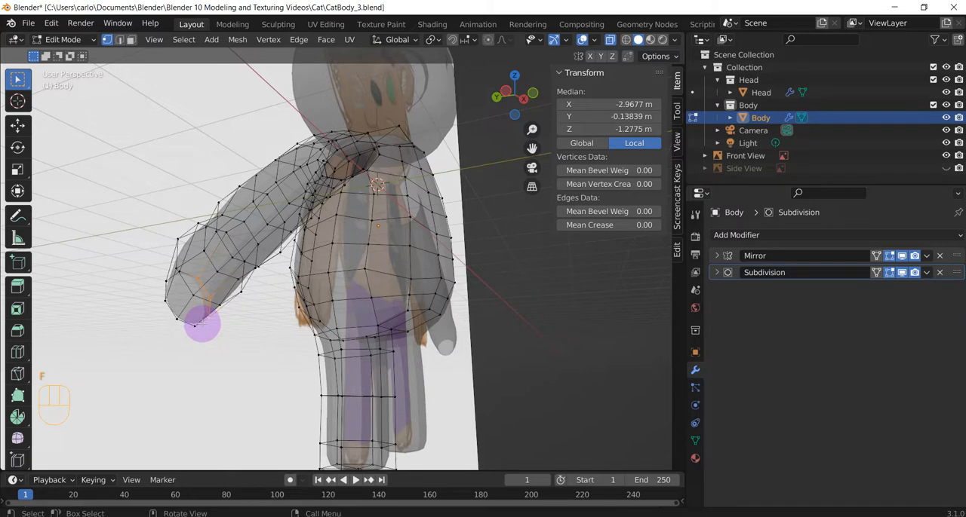
# Close the rest of the hand's open end with two more four-sided faces, one in the middle and one at the outer side
pyautogui.click(198, 299)
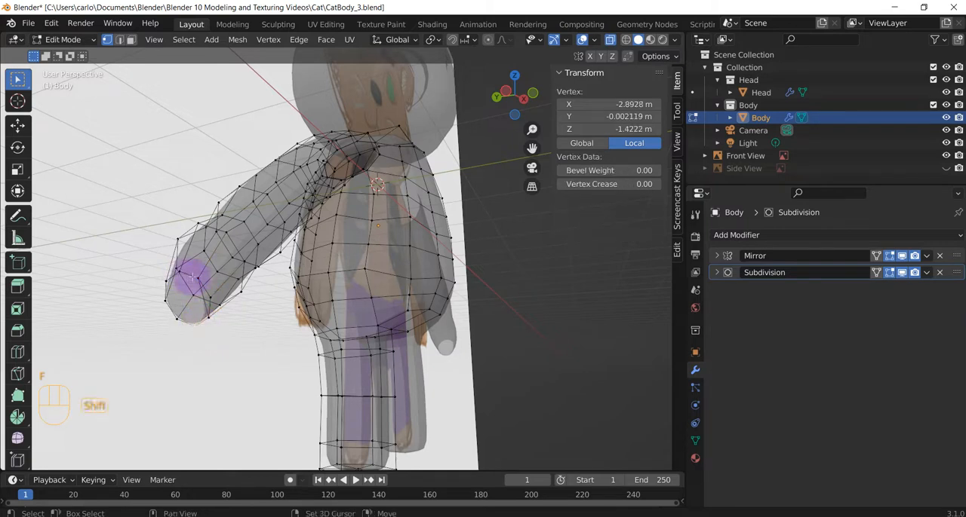
pyautogui.keyDown('shift'); pyautogui.click(187, 275); pyautogui.keyUp('shift')
pyautogui.keyDown('shift'); pyautogui.click(175, 317); pyautogui.keyUp('shift')
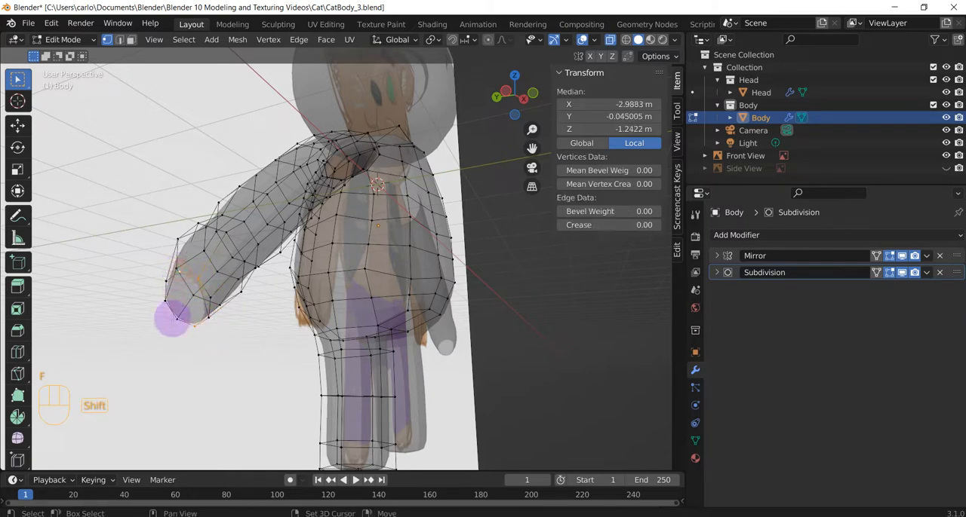
pyautogui.keyDown('shift'); pyautogui.click(184, 318); pyautogui.keyUp('shift')
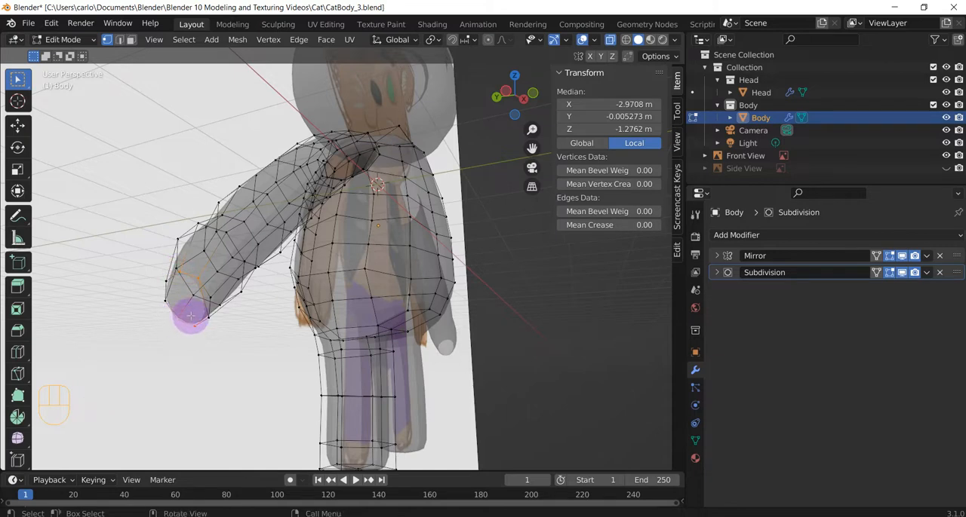
pyautogui.click(176, 275)
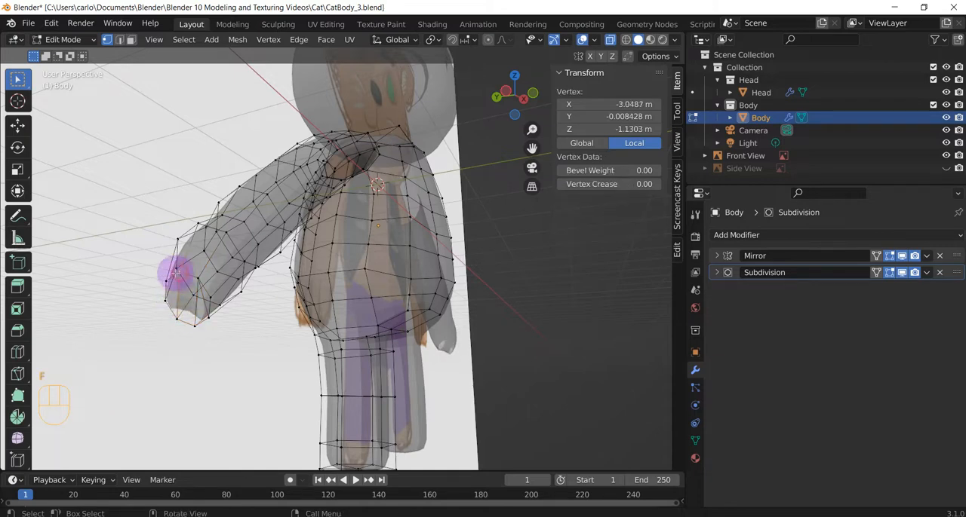
pyautogui.keyDown('shift'); pyautogui.click(163, 298); pyautogui.keyUp('shift')
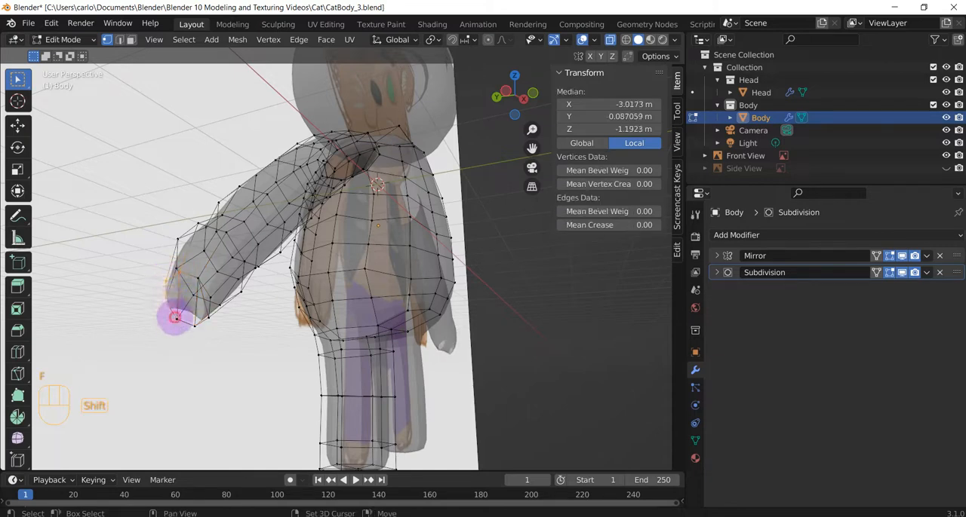
pyautogui.keyDown('shift'); pyautogui.click(216, 261); pyautogui.keyUp('shift')
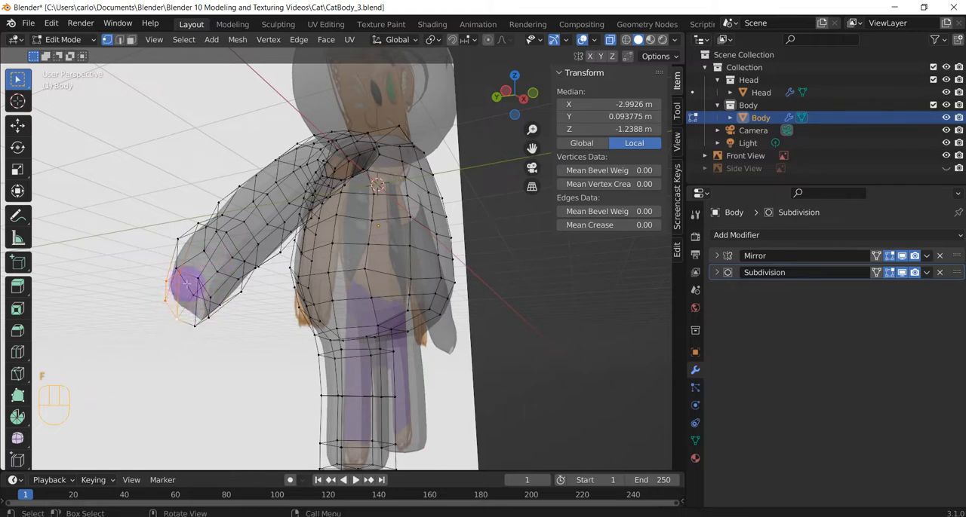
# Add a centred loop cut through the middle face of the hand's end, running along the arm and body
pyautogui.hotkey('ctrl', 'r')
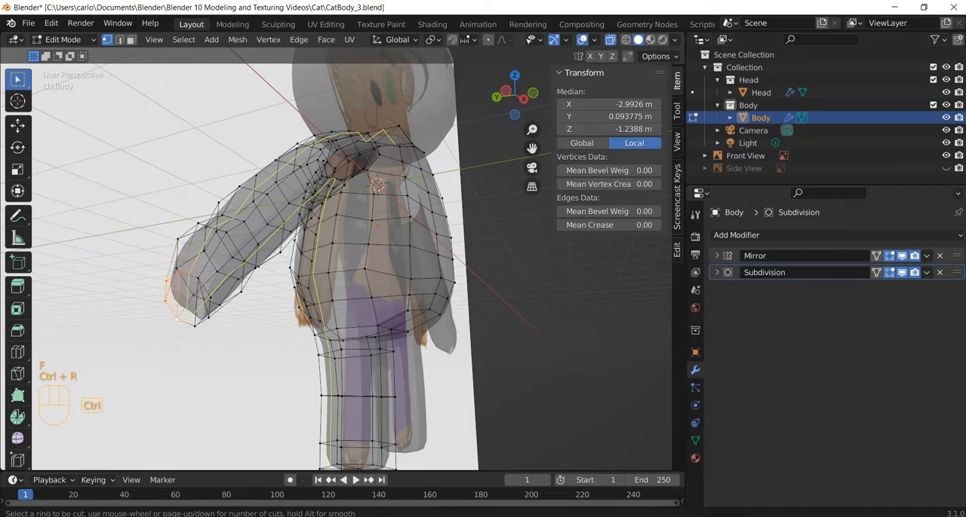
pyautogui.click(188, 281)
pyautogui.press('Escape')
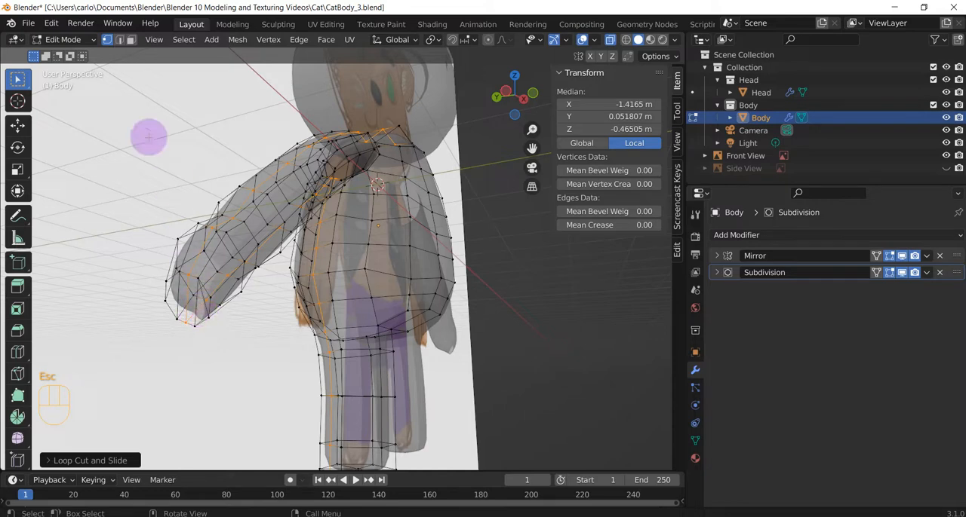
# In face selection mode, extrude one middle face of the hand's end into a finger reaching about local X -3.16, Y -0.04, Z -1.39 m
pyautogui.click(132, 43)
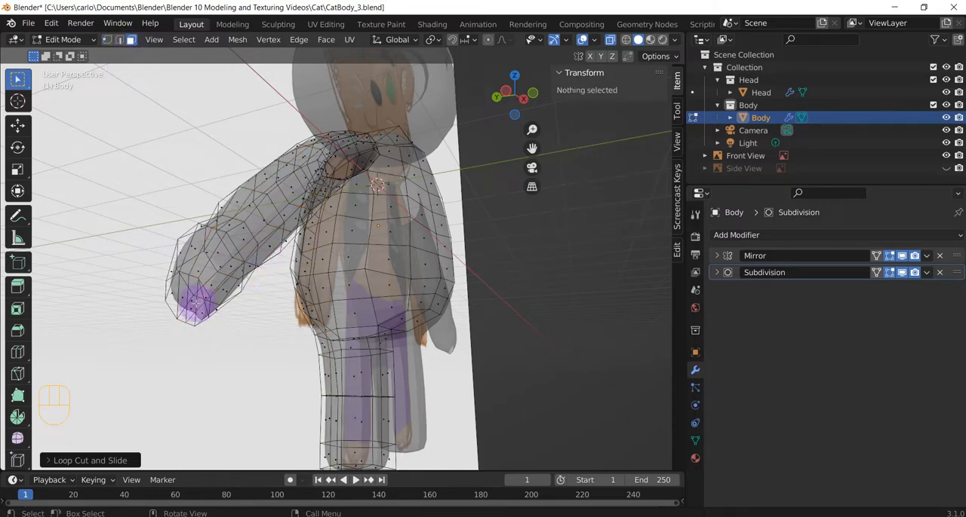
pyautogui.click(200, 304)
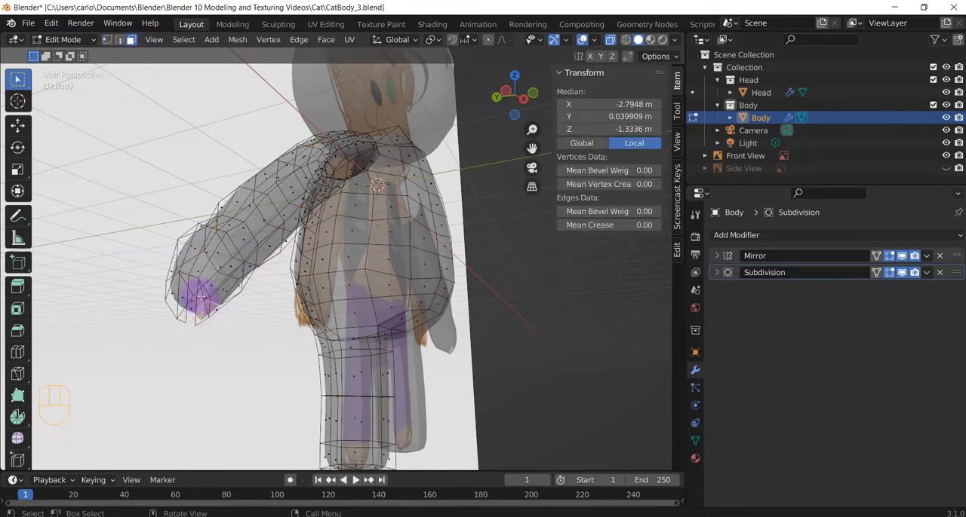
pyautogui.moveTo(213, 334)
pyautogui.mouseDown(button='middle')
pyautogui.moveTo(201, 315)
pyautogui.moveTo(213, 334)
pyautogui.mouseUp(button='middle')
pyautogui.scroll(3, 214, 334)
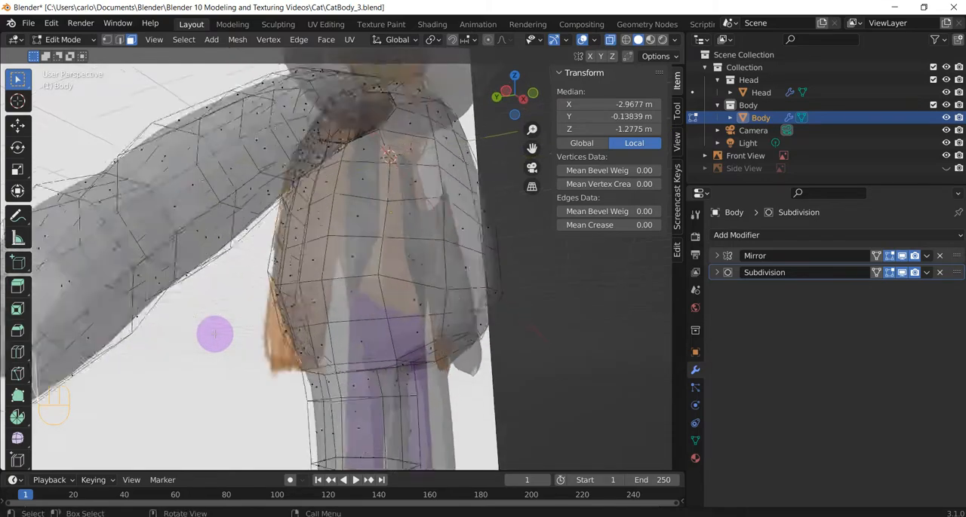
pyautogui.scroll(-3, 215, 334)
pyautogui.click(136, 326)
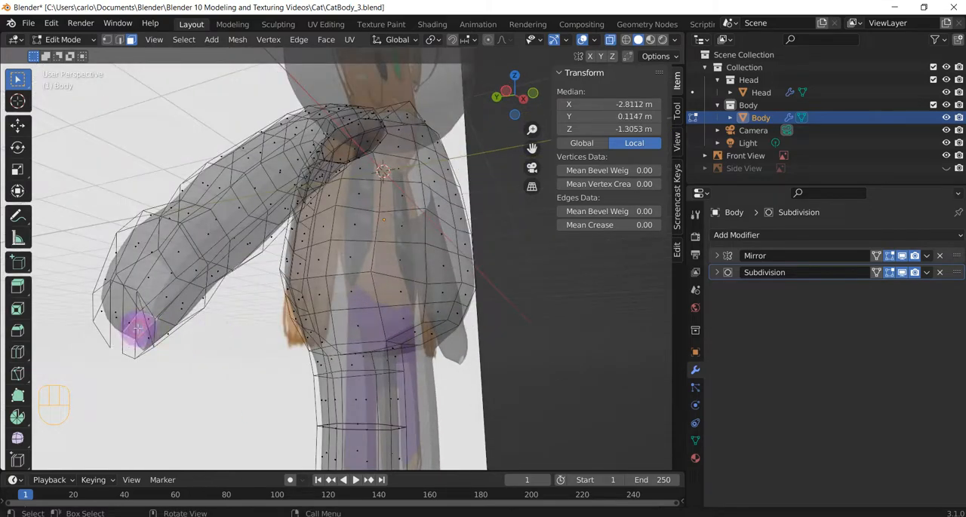
pyautogui.click(152, 339)
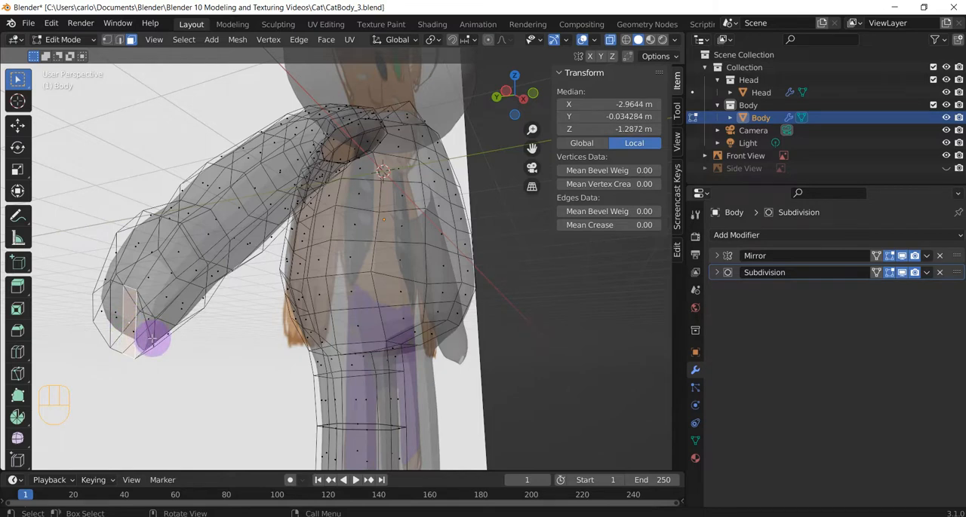
pyautogui.press('e')
pyautogui.click(107, 373)
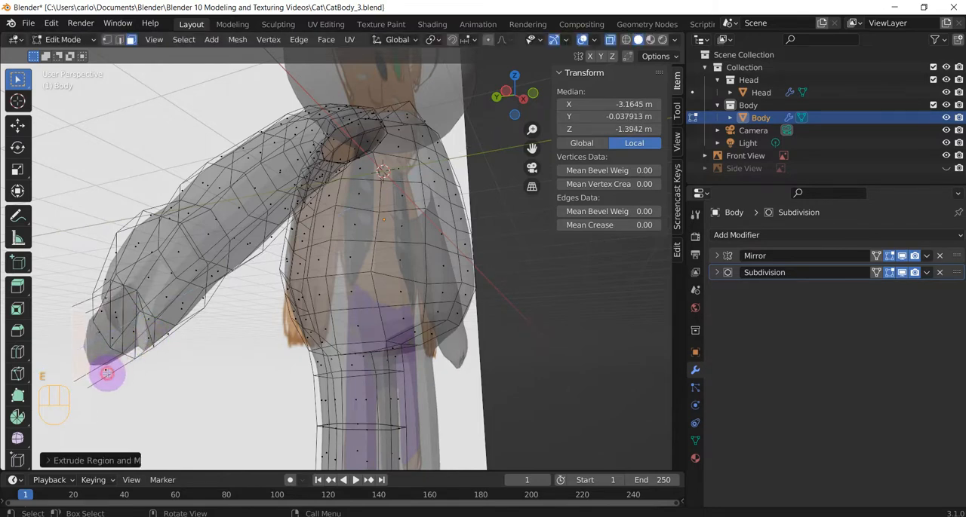
# Turn off X-ray and extrude the hand's end face on the positive Y side outward as a second finger
pyautogui.moveTo(123, 340); pyautogui.dragTo(250, 367, button='middle')
pyautogui.click(202, 368)
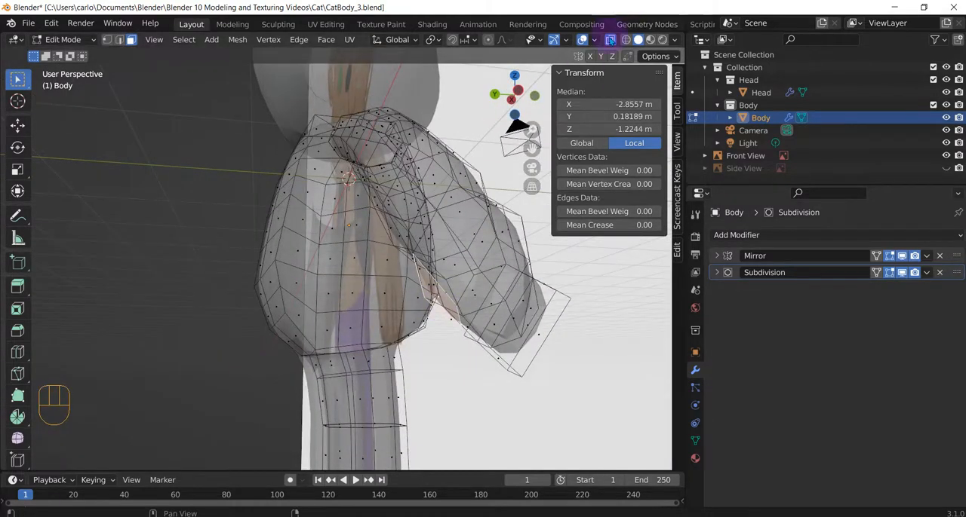
pyautogui.hotkey('alt', 'z')
pyautogui.moveTo(461, 236); pyautogui.dragTo(395, 244, button='middle')
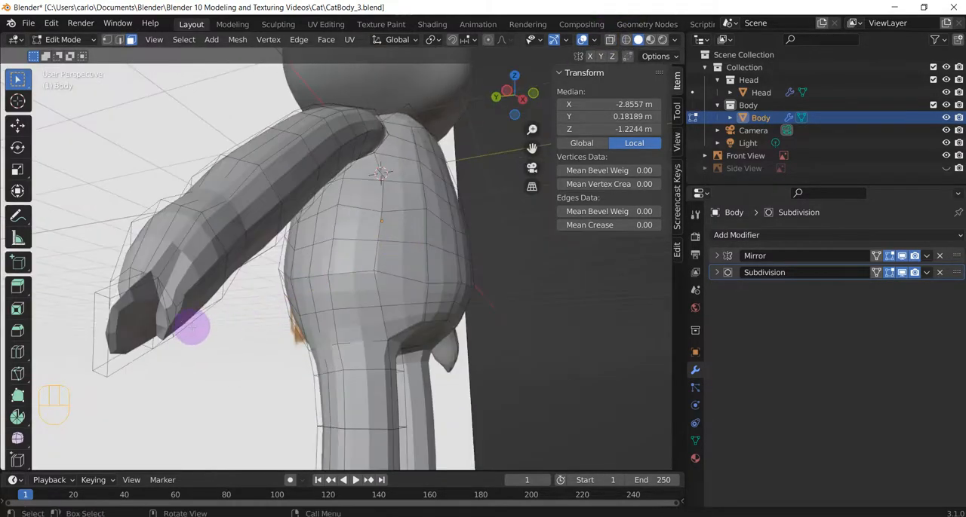
pyautogui.click(155, 319)
pyautogui.moveTo(165, 324); pyautogui.dragTo(165, 67, button='middle')
pyautogui.click(258, 328)
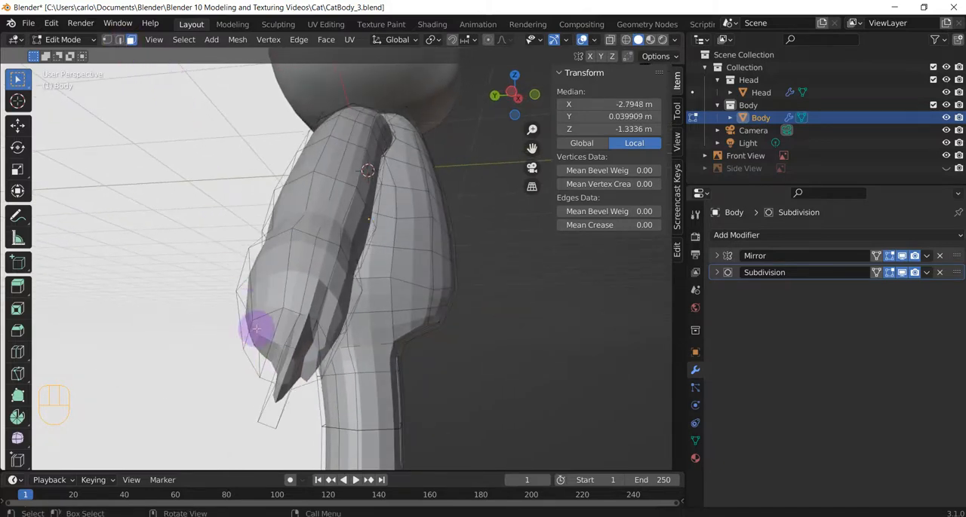
pyautogui.press('e')
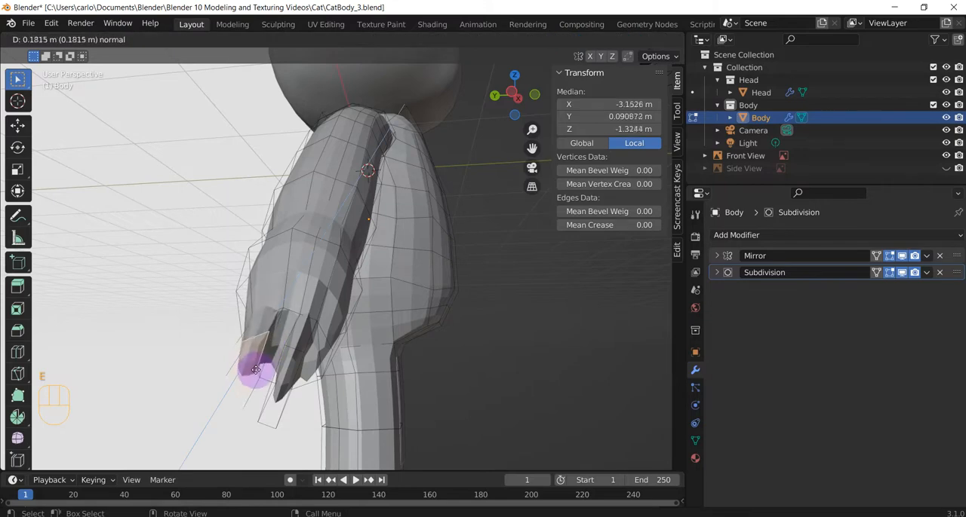
# Extrude the remaining middle face between the two fingers outward as a third finger
pyautogui.click(279, 343)
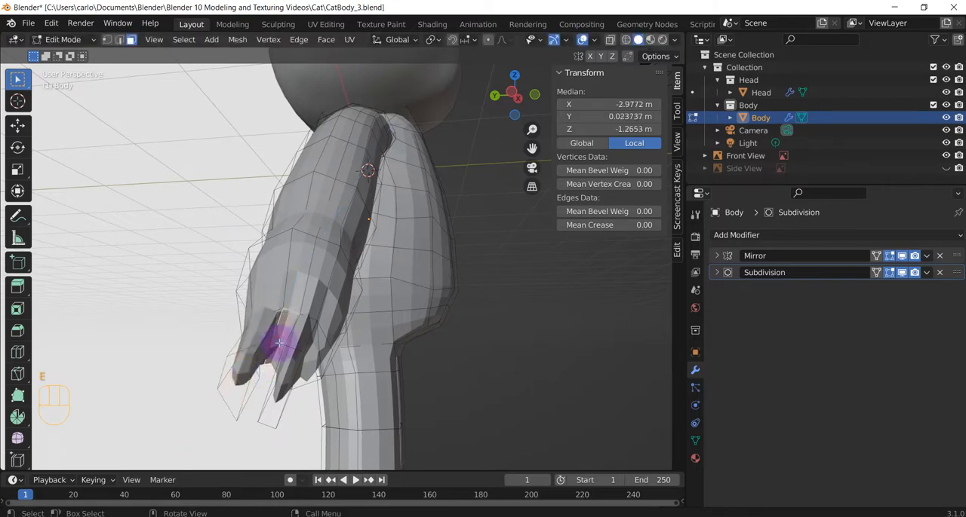
pyautogui.press('e')
pyautogui.click(269, 377)
pyautogui.moveTo(269, 377); pyautogui.dragTo(259, 356, button='middle')
# Extrude the hand's last end face into a fourth finger reaching about local X -3.19, Y -0.14, Z -1.39 m
pyautogui.click(233, 358)
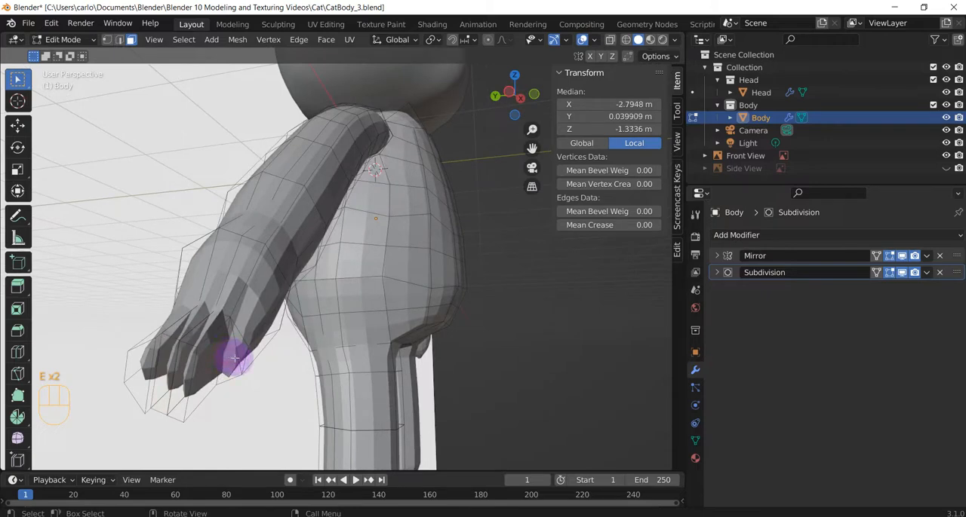
pyautogui.click(236, 353)
pyautogui.click(234, 355)
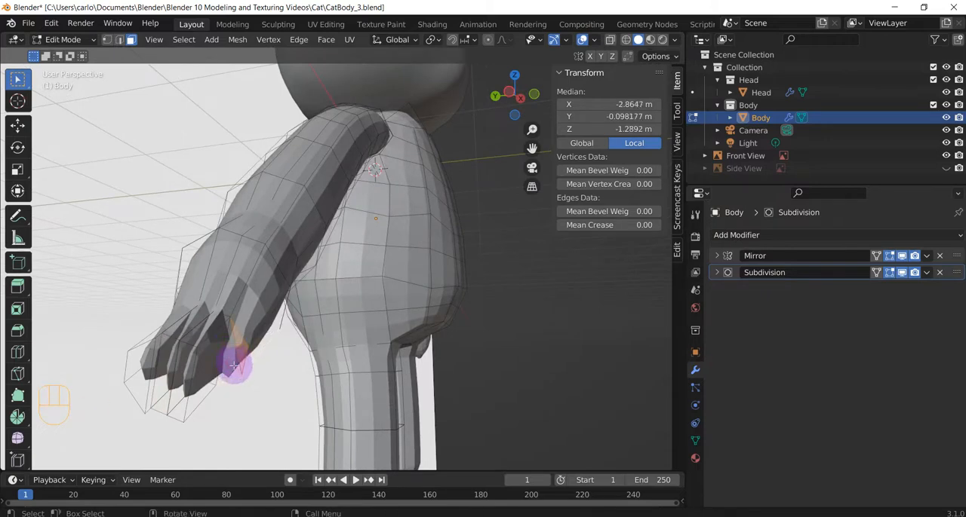
pyautogui.moveTo(233, 361); pyautogui.dragTo(205, 323, button='middle')
pyautogui.click(142, 229)
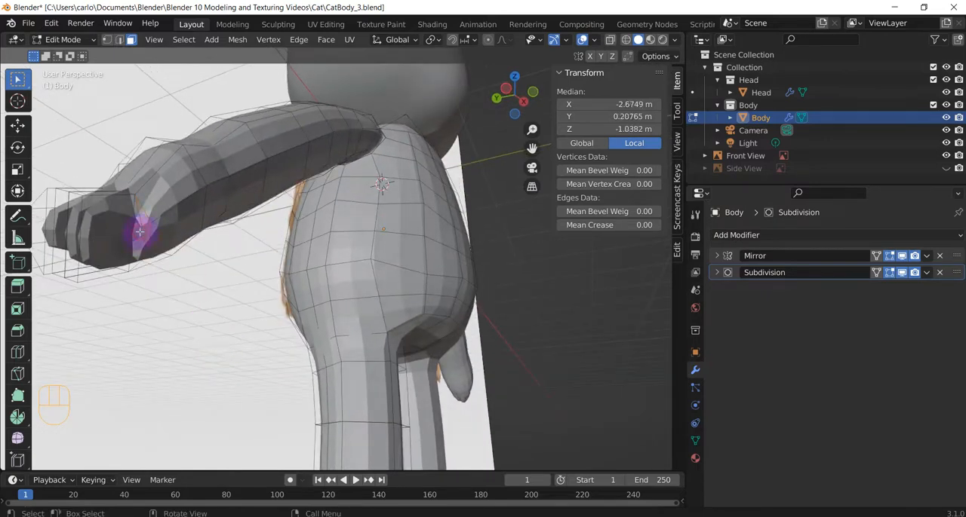
pyautogui.press('e')
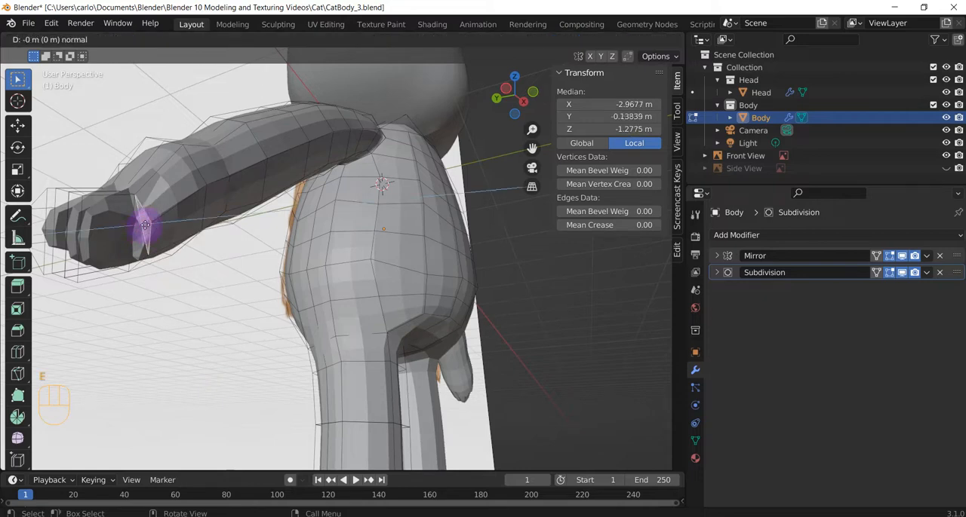
pyautogui.click(92, 252)
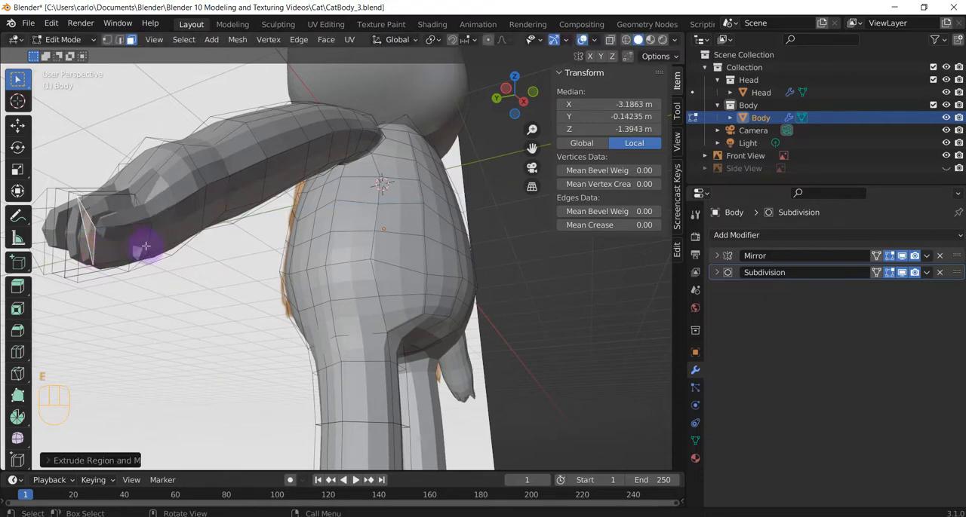
# Add a loop cut across the fourth finger and slide it to about local X -3.07, Y -0.14, Z -1.33 m
pyautogui.moveTo(159, 258); pyautogui.dragTo(142, 272, button='middle')
pyautogui.keyDown('shift'); pyautogui.moveTo(190, 290); pyautogui.dragTo(262, 270, button='middle'); pyautogui.keyUp('shift')
pyautogui.hotkey('ctrl', 'r')
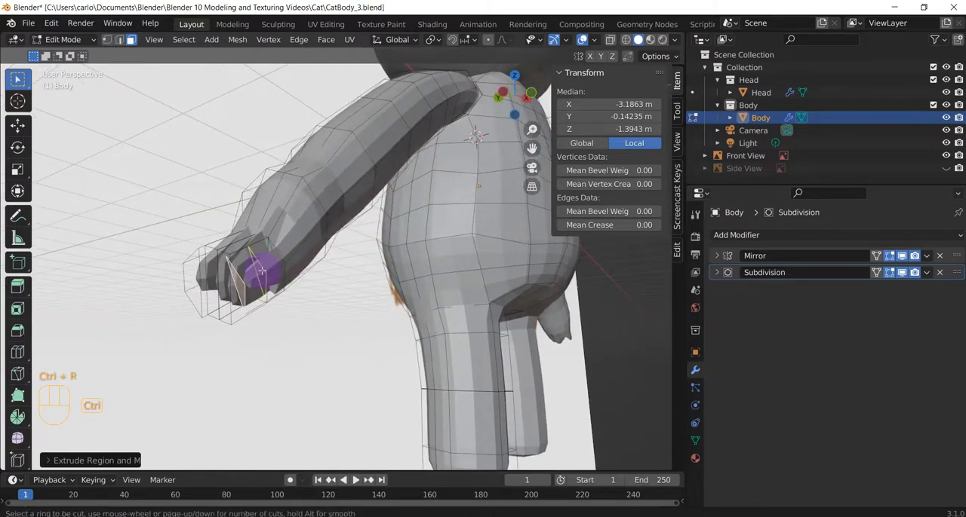
pyautogui.click(261, 273)
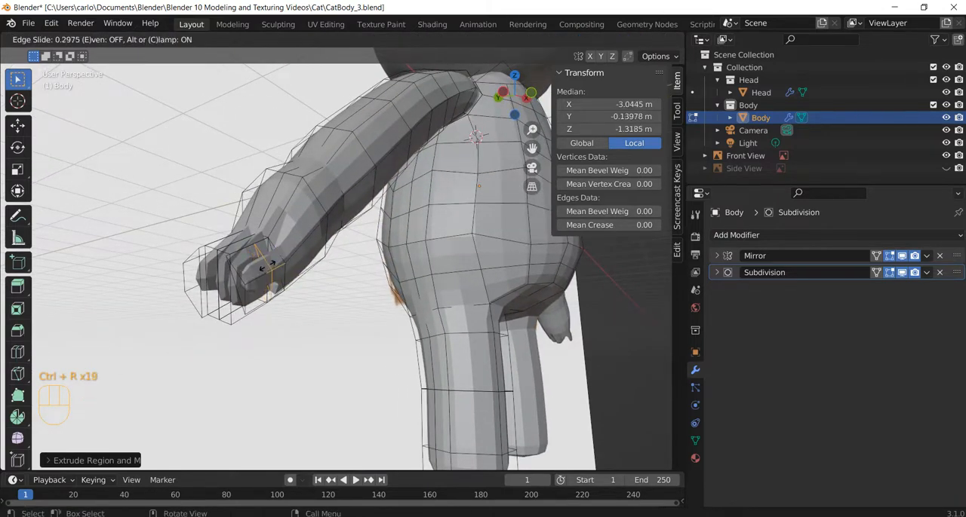
pyautogui.click(261, 269)
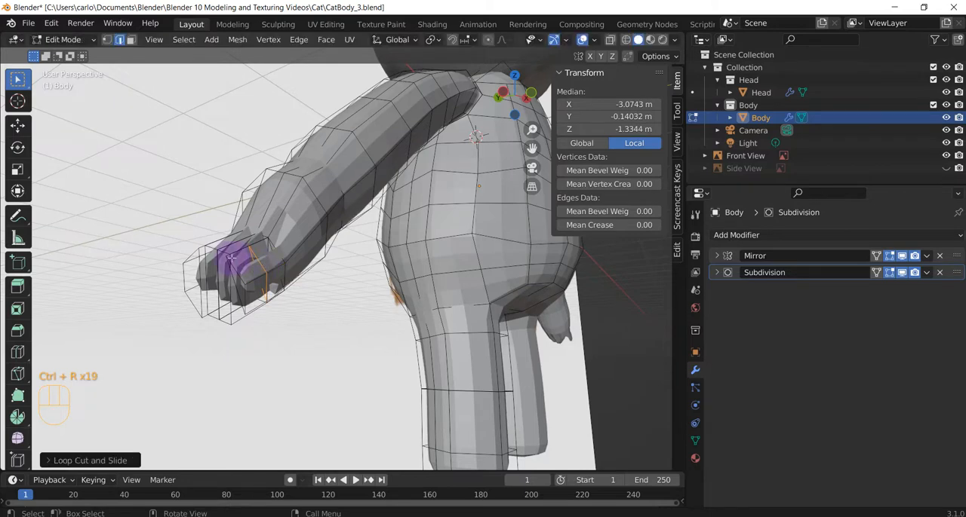
pyautogui.hotkey('ctrl', 'e')
pyautogui.press('Escape')
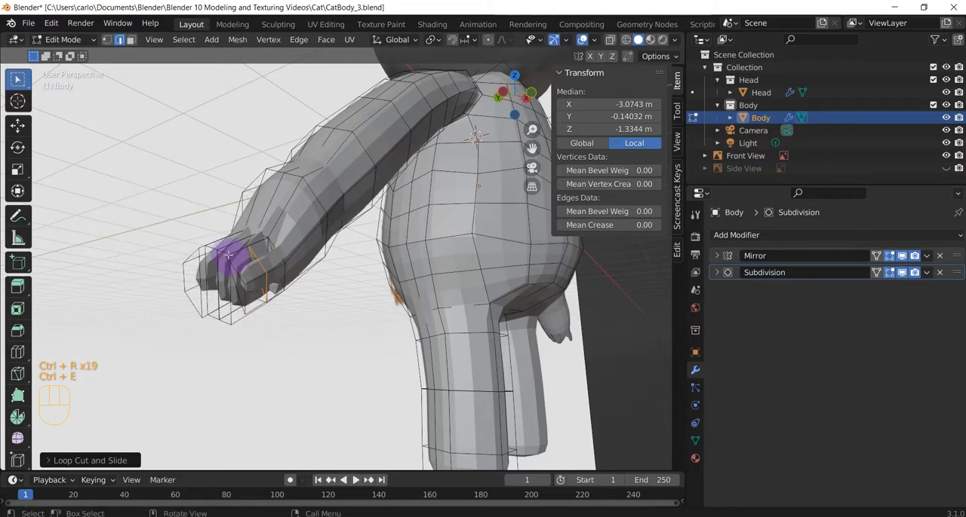
# Add loop cuts across the two middle fingers, at about local Y -0.04 m and 0.02 m
pyautogui.hotkey('ctrl', 'r')
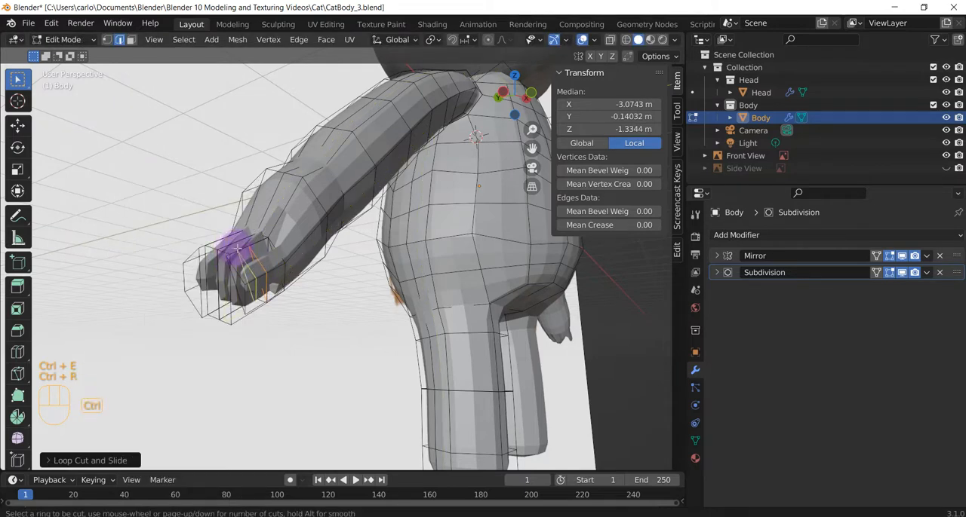
pyautogui.click(238, 249)
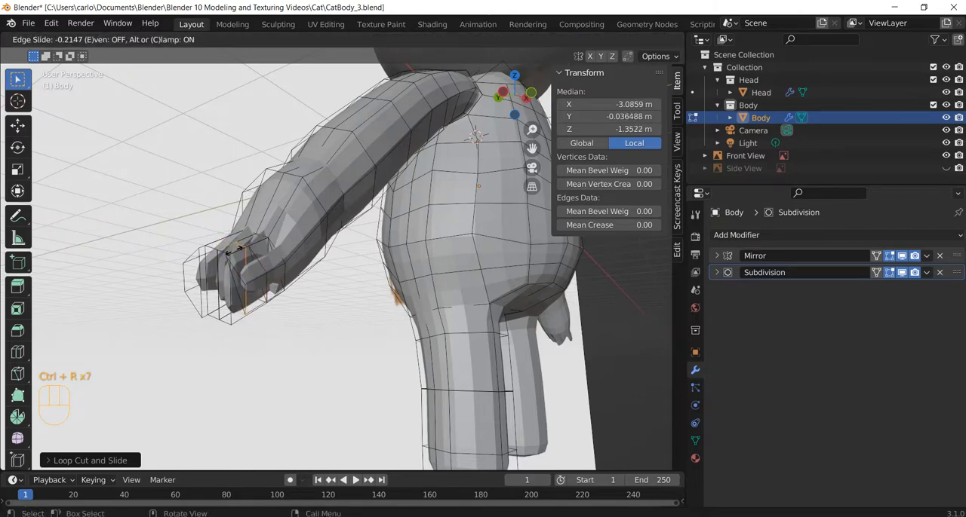
pyautogui.click(226, 241)
pyautogui.hotkey('ctrl', 'r')
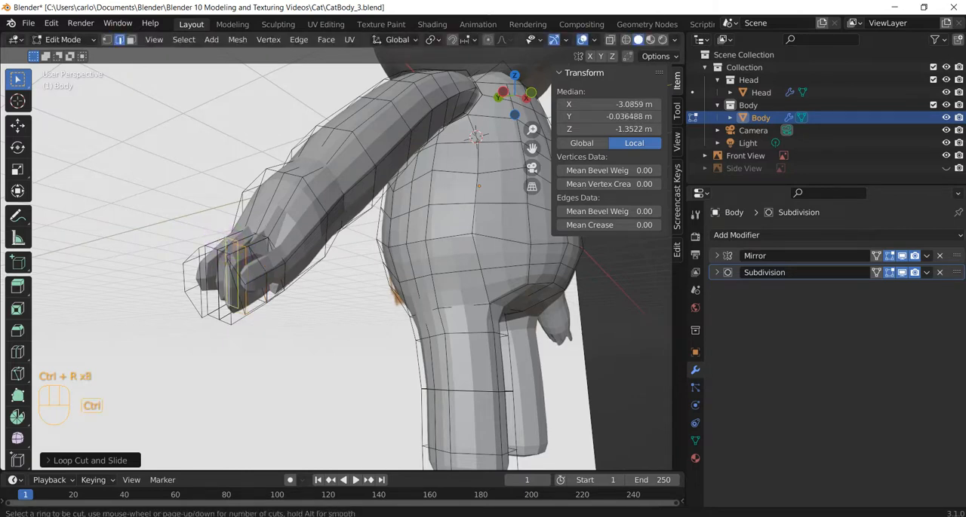
pyautogui.click(223, 242)
pyautogui.click(222, 241)
# Add a loop cut across the outermost finger on the positive Y side, at about local X -3.12, Y 0.09, Z -1.31 m
pyautogui.hotkey('ctrl', 'r')
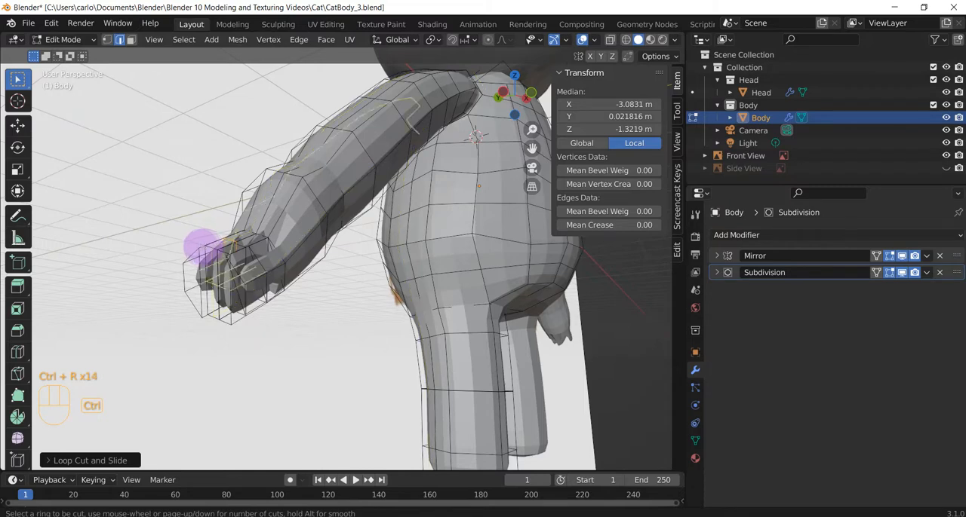
pyautogui.click(221, 245)
pyautogui.click(215, 265)
pyautogui.moveTo(338, 356)
pyautogui.mouseDown(button='middle')
pyautogui.moveTo(353, 360)
pyautogui.moveTo(336, 339)
pyautogui.mouseUp(button='middle')
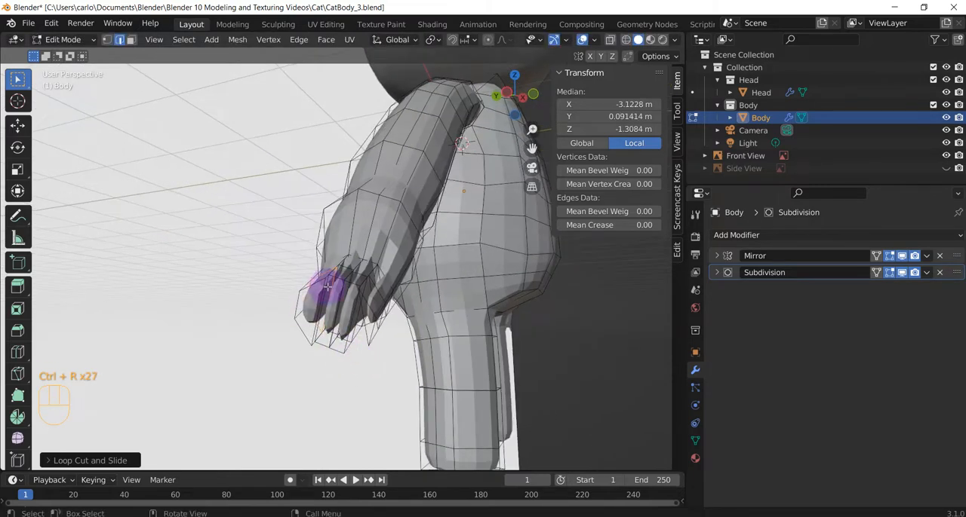
# Examine the four fingers and the edges around their bases from several angles, including the underside of the hand
pyautogui.press('a')
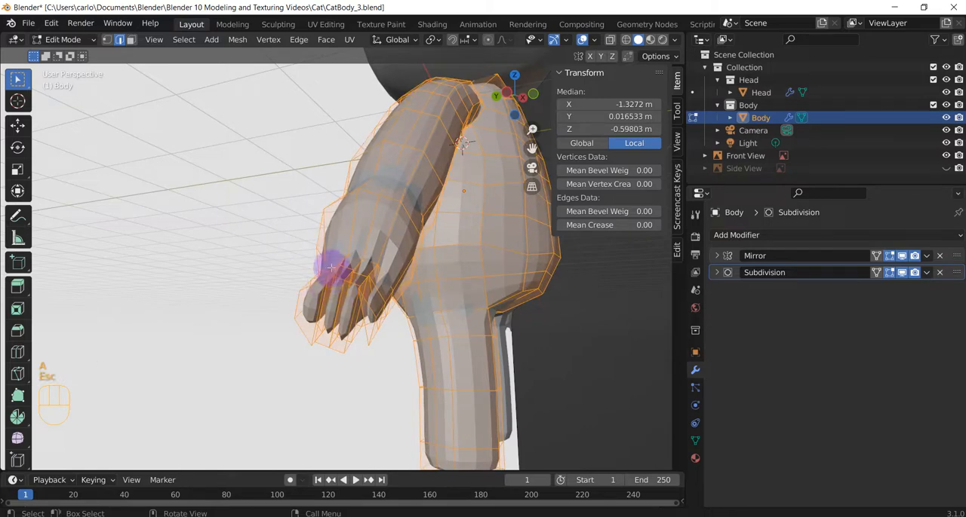
pyautogui.click(322, 271)
pyautogui.moveTo(371, 327); pyautogui.dragTo(332, 329, button='middle')
pyautogui.moveTo(247, 312); pyautogui.dragTo(259, 308, button='middle')
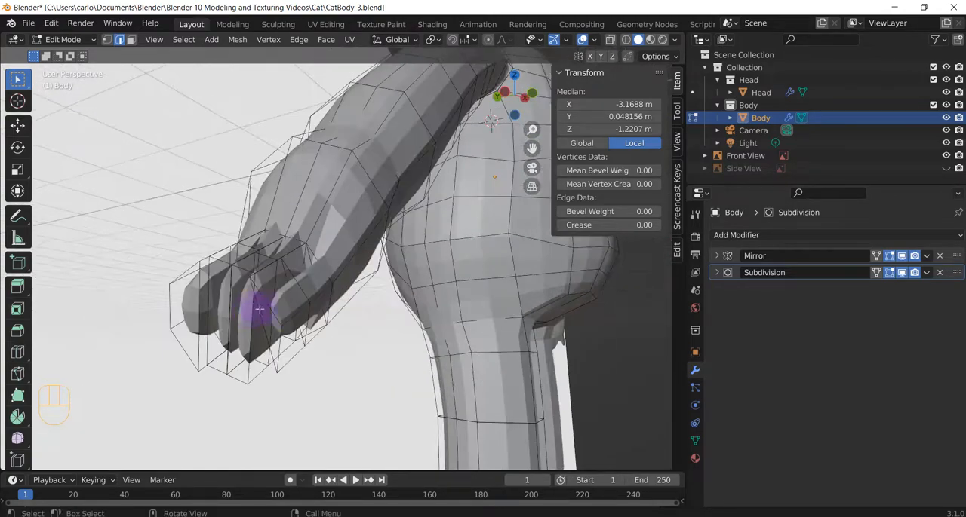
pyautogui.keyDown('shift'); pyautogui.click(288, 279); pyautogui.keyUp('shift')
pyautogui.click(309, 317)
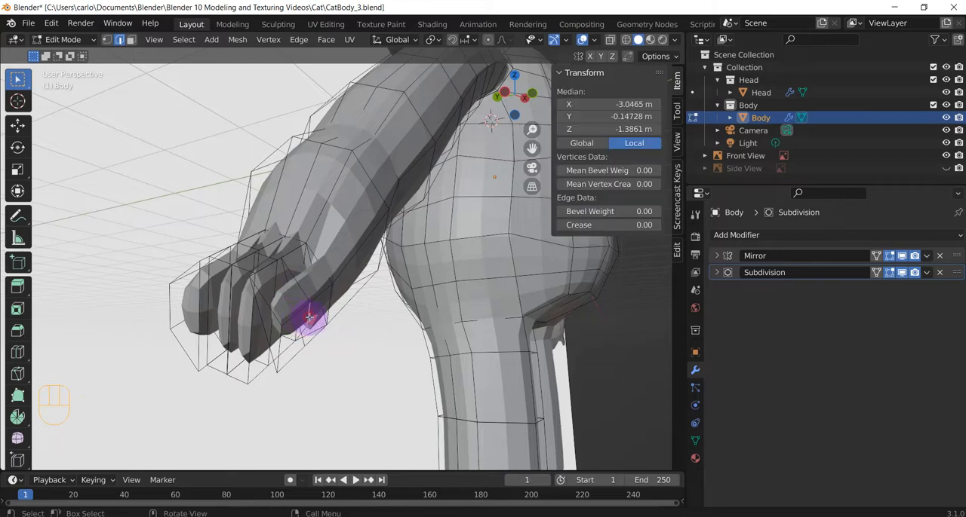
pyautogui.keyDown('shift'); pyautogui.click(286, 275); pyautogui.keyUp('shift')
pyautogui.keyDown('shift'); pyautogui.click(291, 286); pyautogui.keyUp('shift')
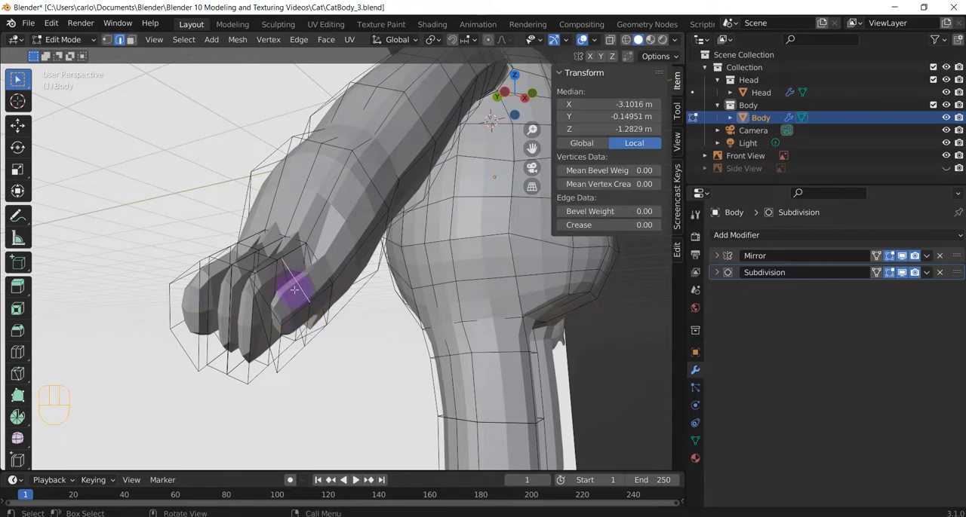
pyautogui.moveTo(332, 317); pyautogui.dragTo(298, 215, button='middle')
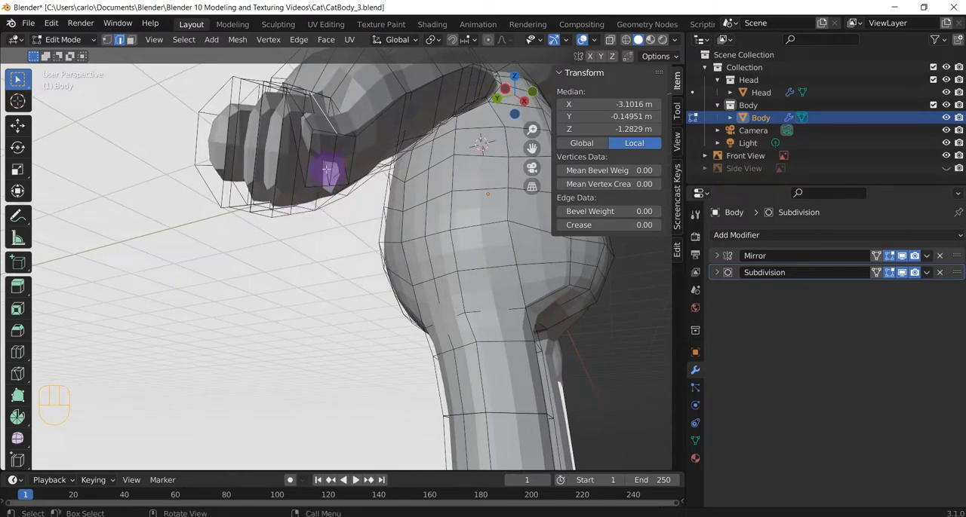
pyautogui.moveTo(322, 196)
pyautogui.mouseDown(button='middle')
pyautogui.moveTo(344, 233)
pyautogui.moveTo(332, 208)
pyautogui.mouseUp(button='middle')
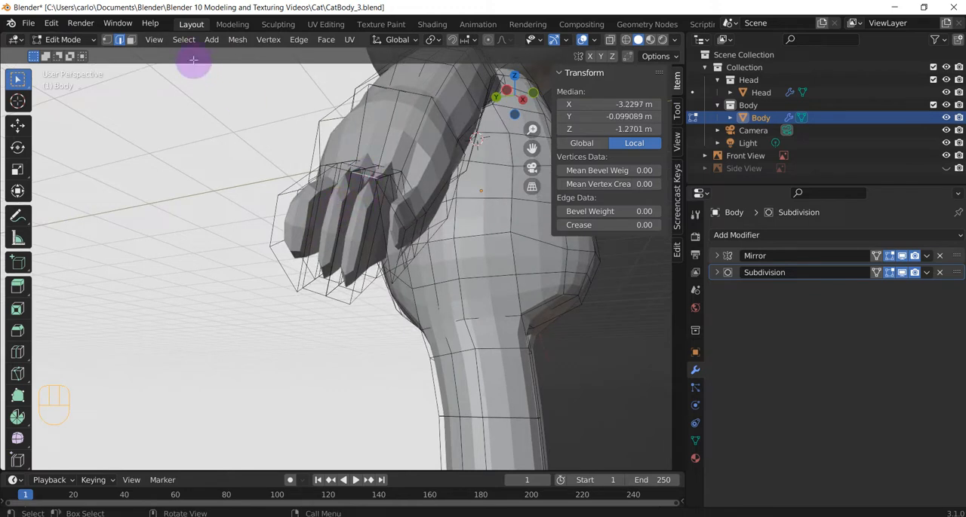
# Switch to face selection and scale the two middle fingers' end faces down to about 0.59 and 0.5
pyautogui.click(130, 39)
pyautogui.click(351, 205)
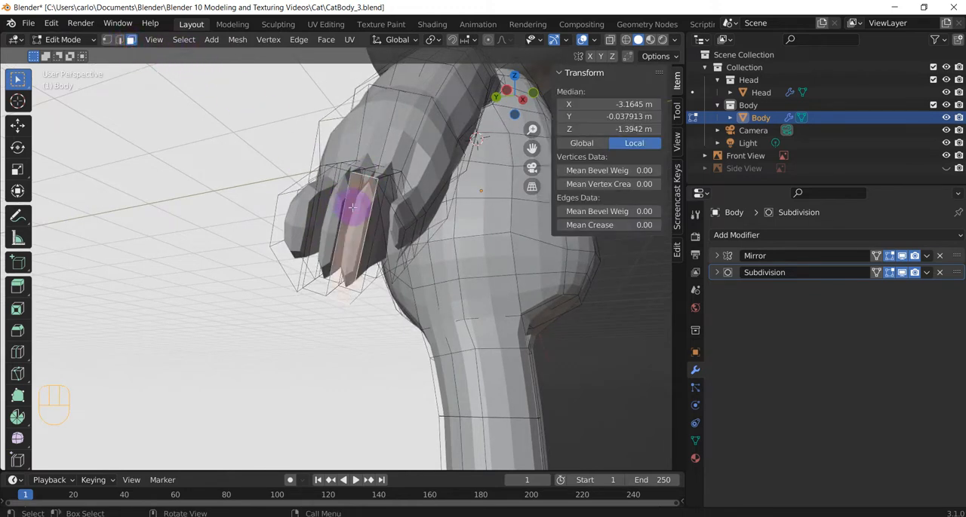
pyautogui.press('s')
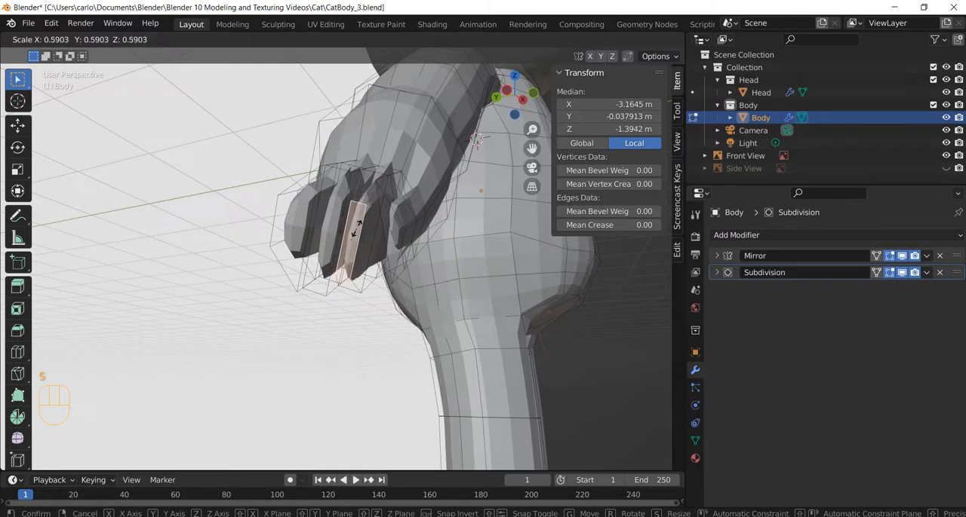
pyautogui.click(355, 229)
pyautogui.click(331, 222)
pyautogui.press('s')
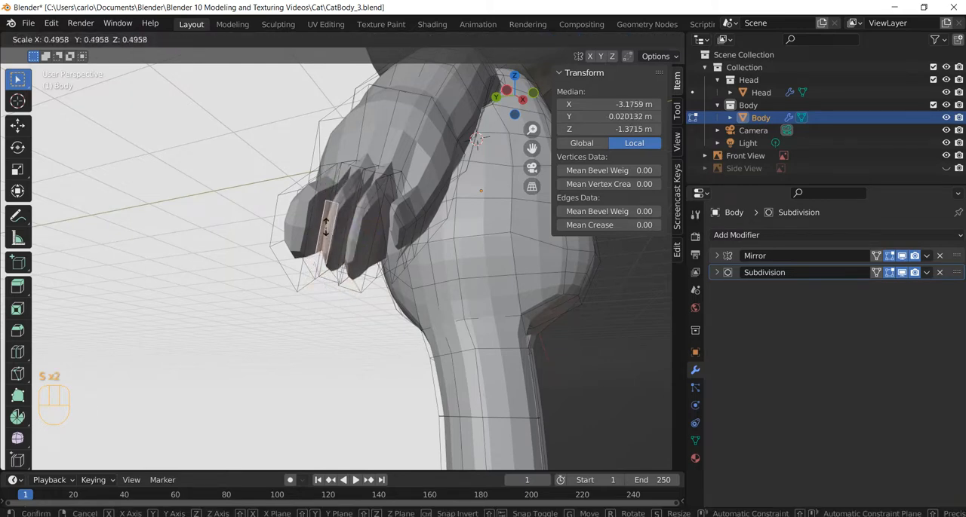
pyautogui.click(302, 218)
# Scale down the end face of the outermost finger on the positive Y side
pyautogui.click(299, 219)
pyautogui.press('s')
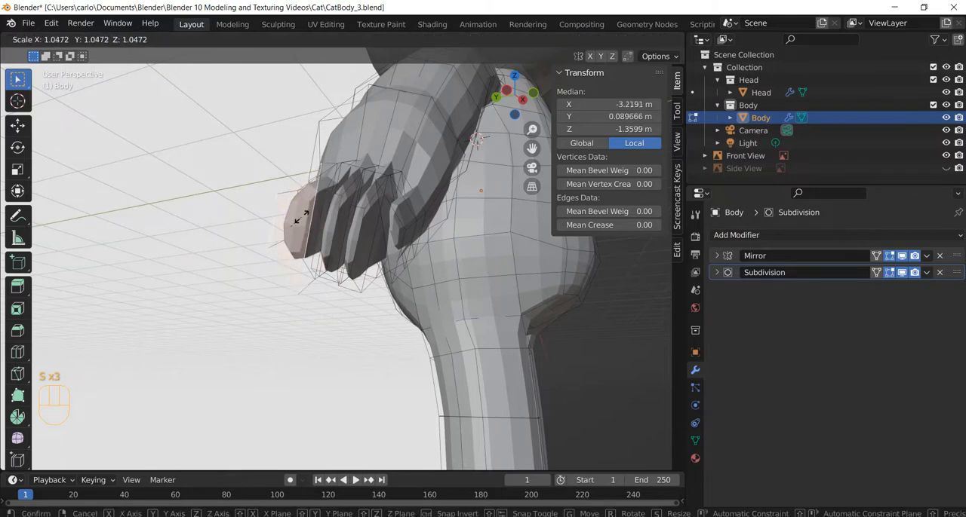
pyautogui.click(295, 220)
# Scale up the fourth finger's end face, on the negative Y side, by about 1.7
pyautogui.click(368, 233)
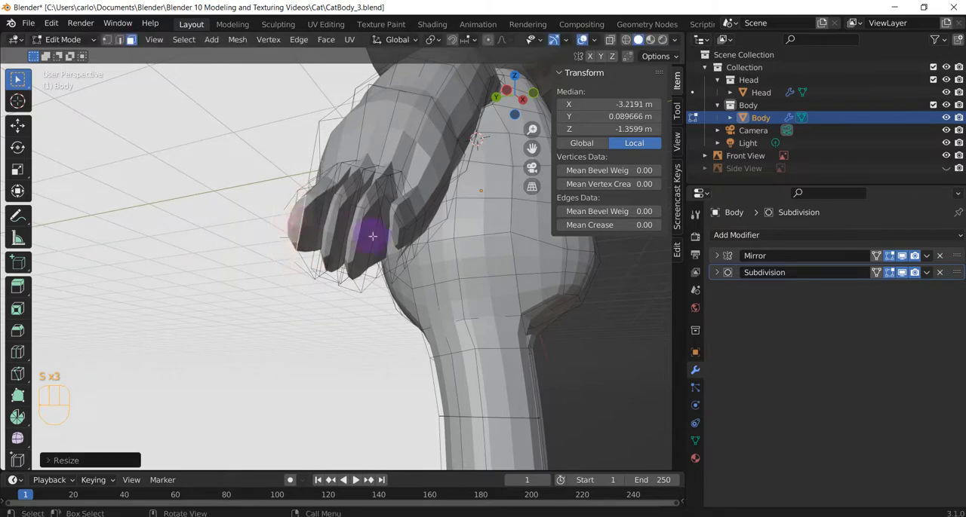
pyautogui.click(394, 238)
pyautogui.press('s')
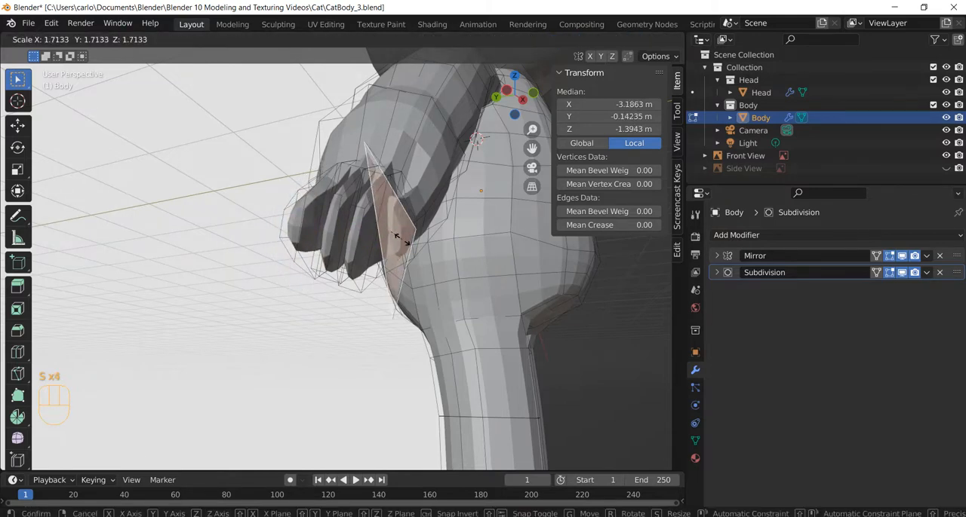
pyautogui.click(399, 234)
# Select the end faces of all four fingers together and rotate them by about -9° in the front view
pyautogui.moveTo(399, 234); pyautogui.dragTo(276, 265, button='middle')
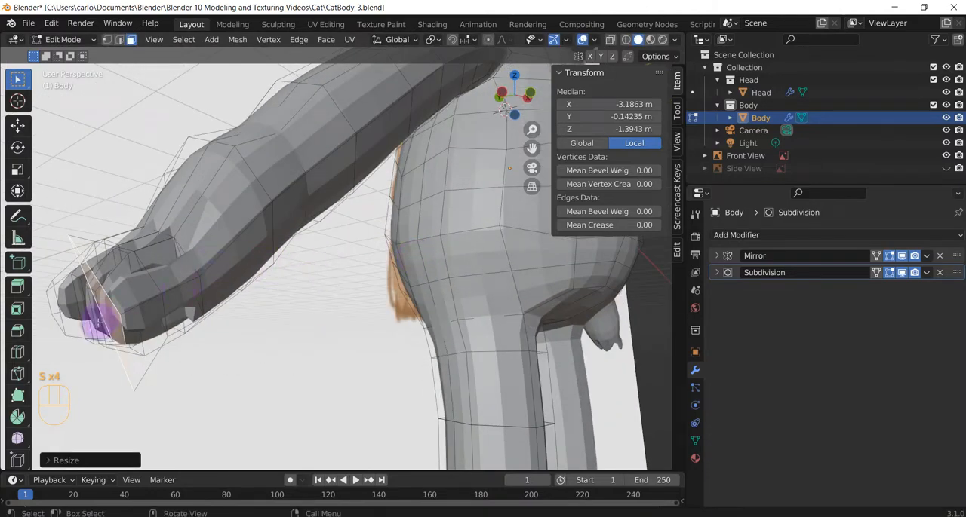
pyautogui.moveTo(188, 334); pyautogui.dragTo(400, 266, button='middle')
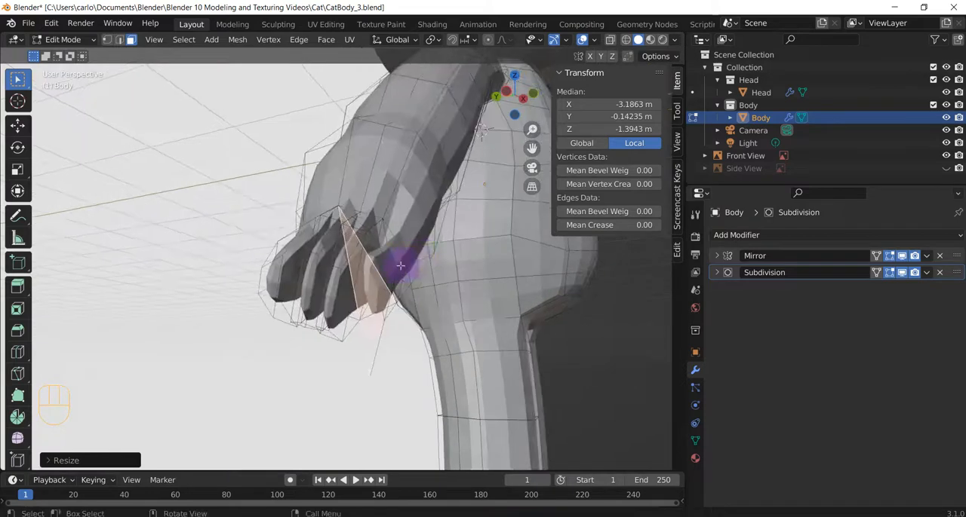
pyautogui.scroll(3, 400, 266)
pyautogui.keyDown('shift'); pyautogui.click(320, 297); pyautogui.keyUp('shift')
pyautogui.keyDown('shift'); pyautogui.click(276, 297); pyautogui.keyUp('shift')
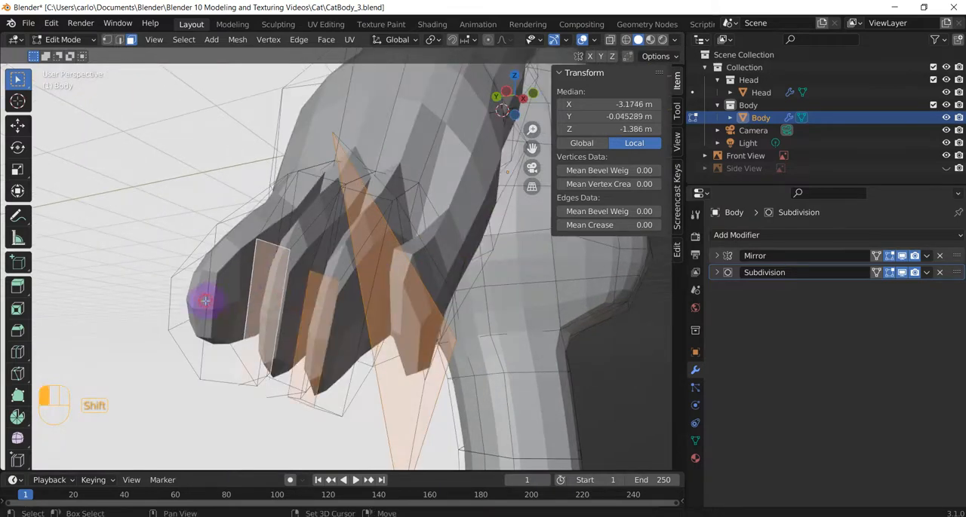
pyautogui.keyDown('shift'); pyautogui.click(205, 301); pyautogui.keyUp('shift')
pyautogui.scroll(-3, 312, 302)
pyautogui.moveTo(312, 302); pyautogui.dragTo(296, 270, button='middle')
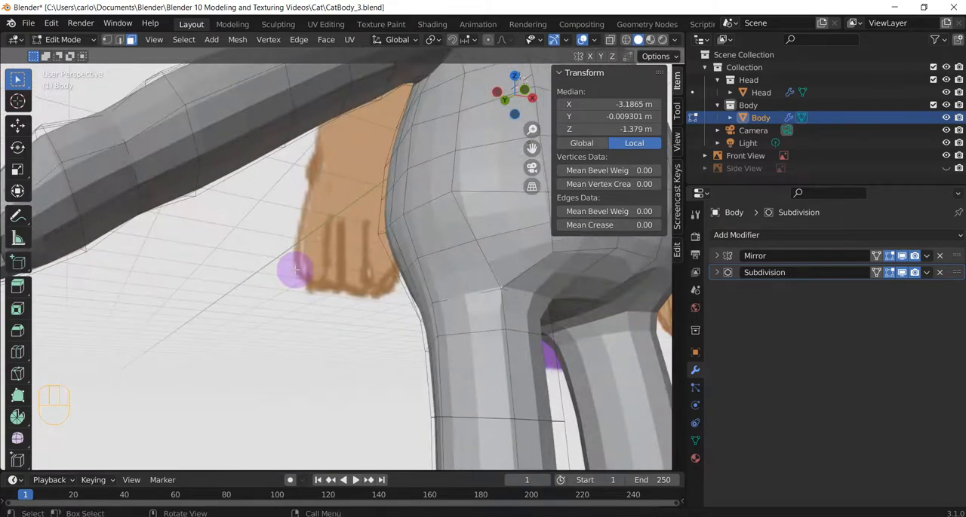
pyautogui.press('KP_1')
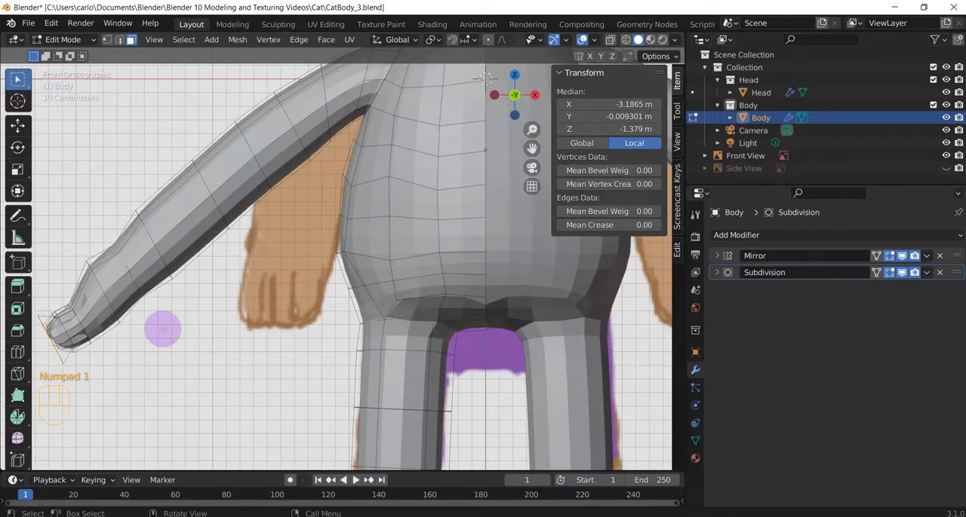
pyautogui.press('r')
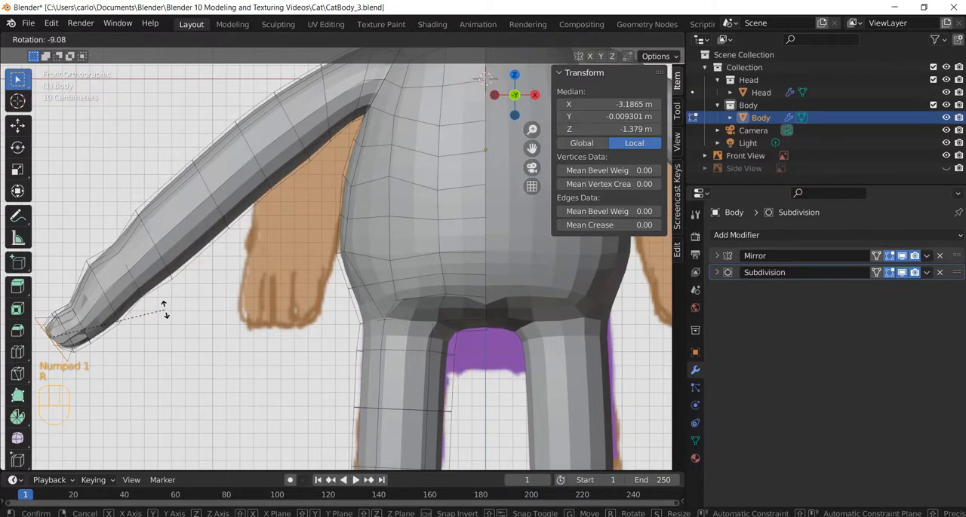
pyautogui.click(163, 308)
# Move the four finger end faces down about 0.09 m to lengthen the fingers, then clear the selection
pyautogui.press('g')
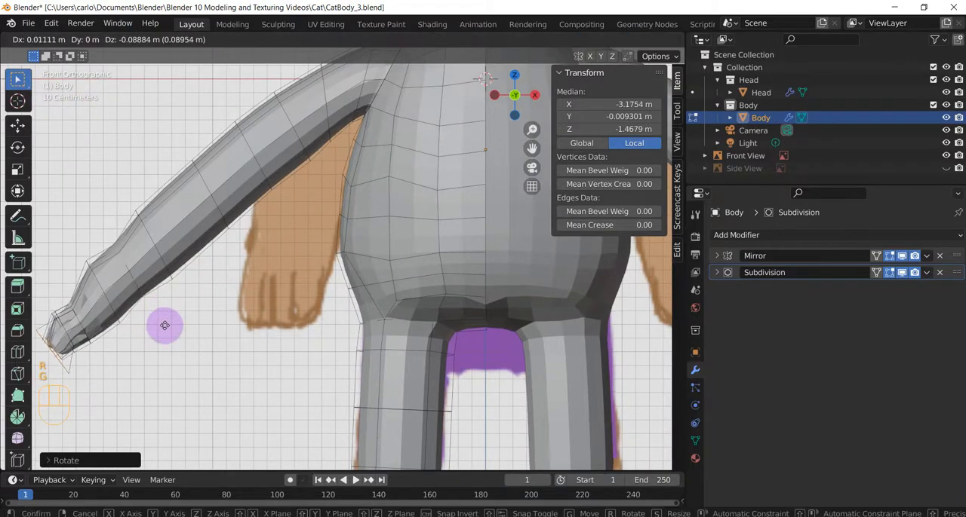
pyautogui.click(164, 326)
pyautogui.click(157, 336)
pyautogui.scroll(-1, 163, 339)
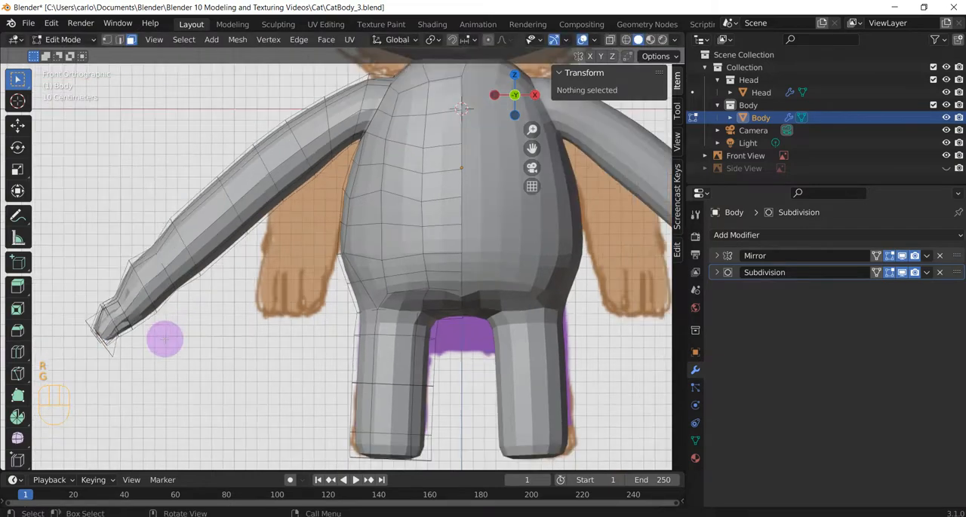
# Examine the reshaped fingers and the wrist in perspective
pyautogui.moveTo(164, 339); pyautogui.dragTo(271, 332, button='middle')
pyautogui.scroll(-4, 185, 336)
pyautogui.scroll(3, 364, 294)
pyautogui.moveTo(360, 313); pyautogui.dragTo(327, 297, button='middle')
pyautogui.click(155, 261)
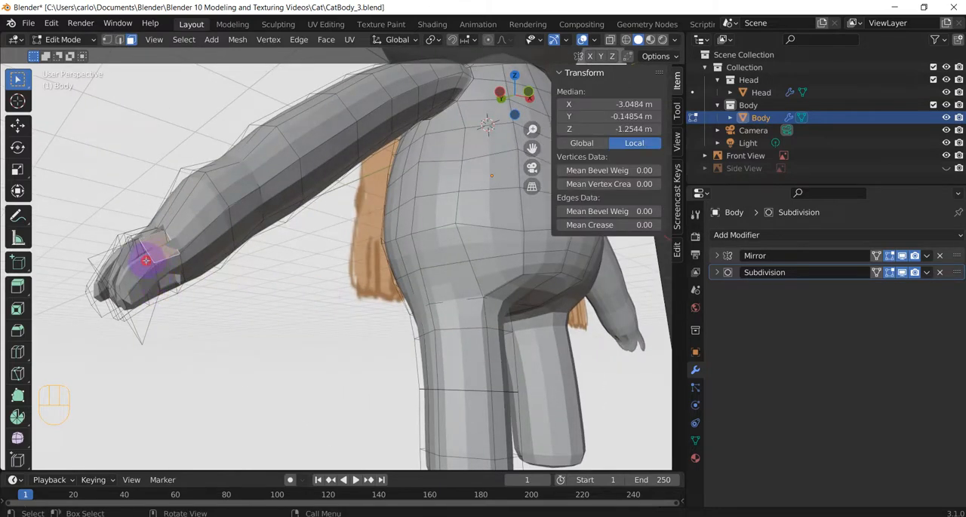
pyautogui.click(272, 289)
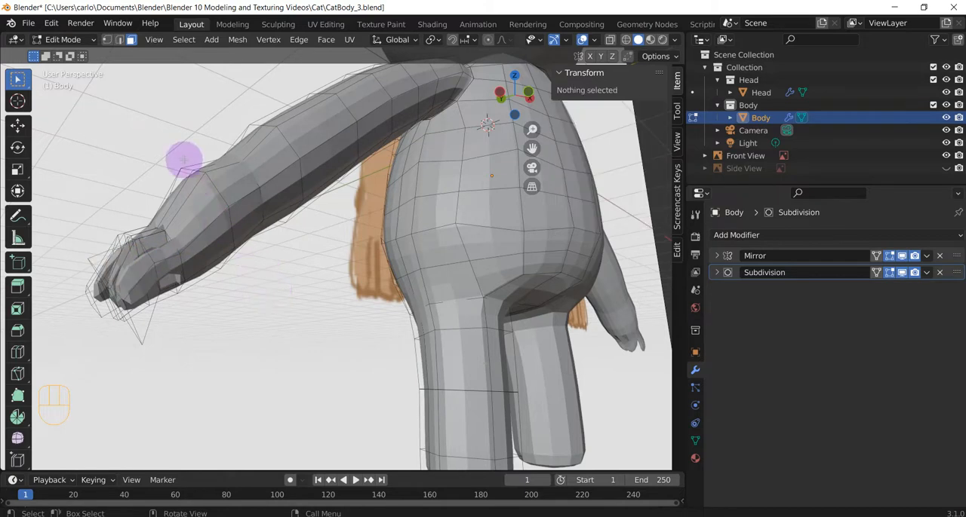
pyautogui.moveTo(184, 159); pyautogui.dragTo(245, 185, button='middle')
# Return to the front view, turn on X-ray and switch to vertex selection for editing the wrist
pyautogui.press('KP_1')
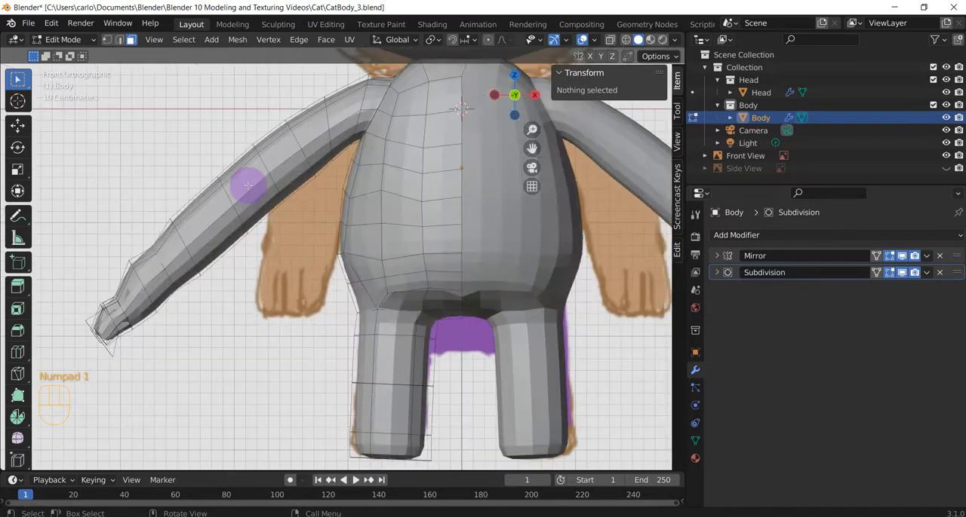
pyautogui.click(143, 270)
pyautogui.click(609, 40)
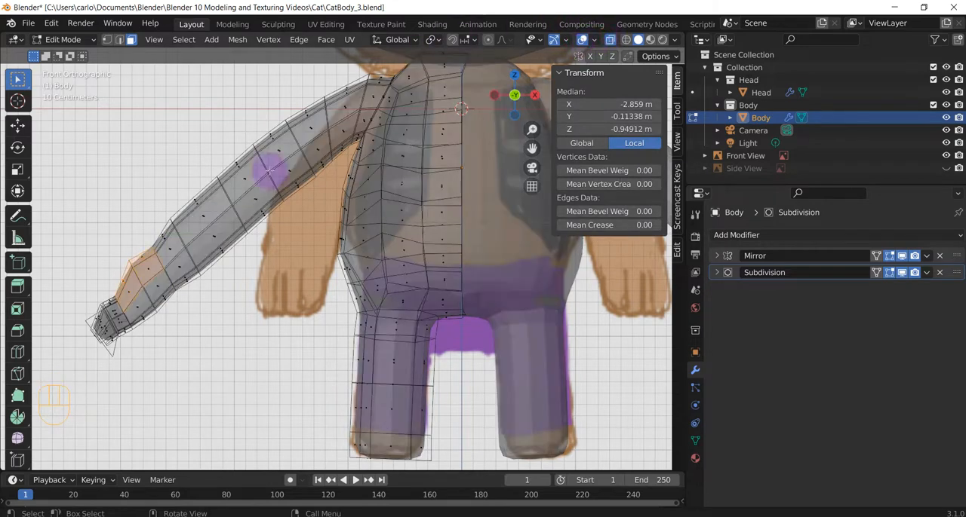
pyautogui.click(103, 265)
pyautogui.click(109, 39)
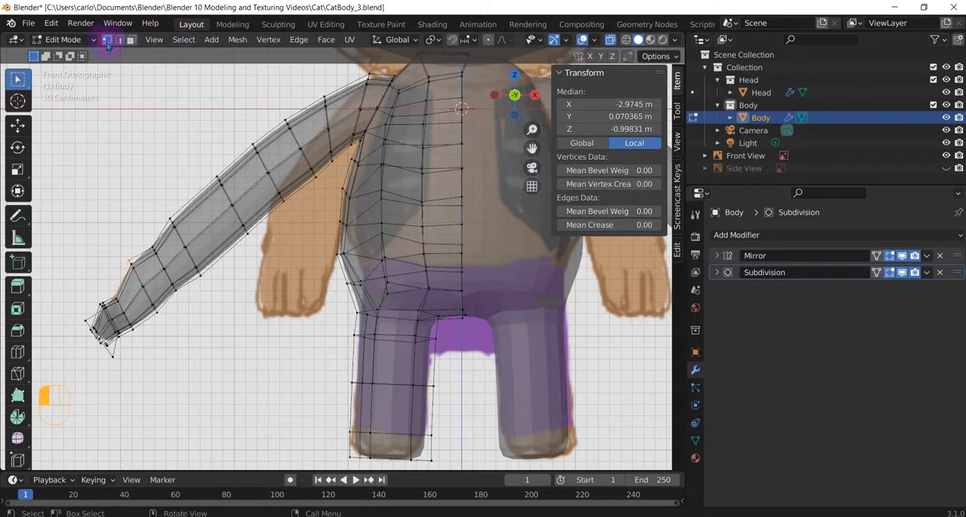
# Move the vertices on the wrist's upper outer edge about 0.05 m in X and -0.07 m in Z, then deselect them
pyautogui.click(134, 269)
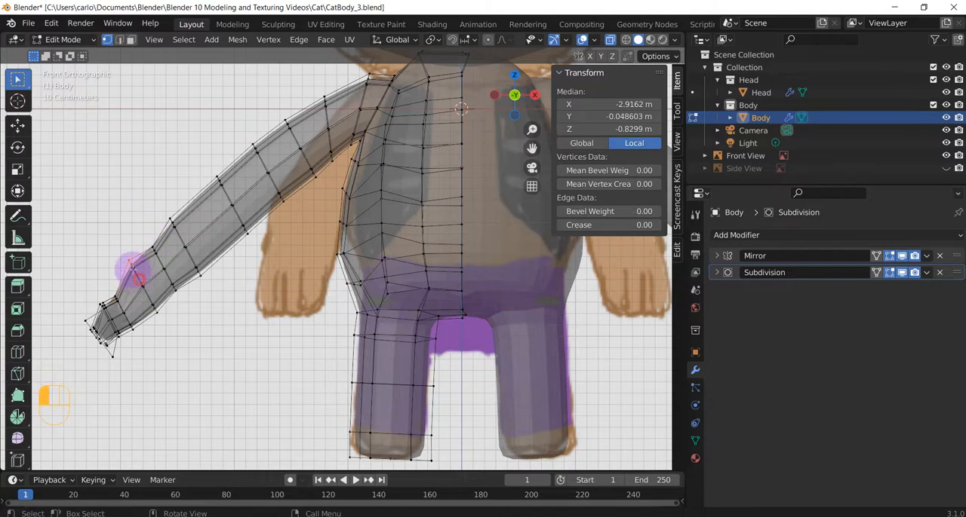
pyautogui.keyDown('shift'); pyautogui.click(159, 287); pyautogui.keyUp('shift')
pyautogui.keyDown('shift'); pyautogui.click(134, 273); pyautogui.keyUp('shift')
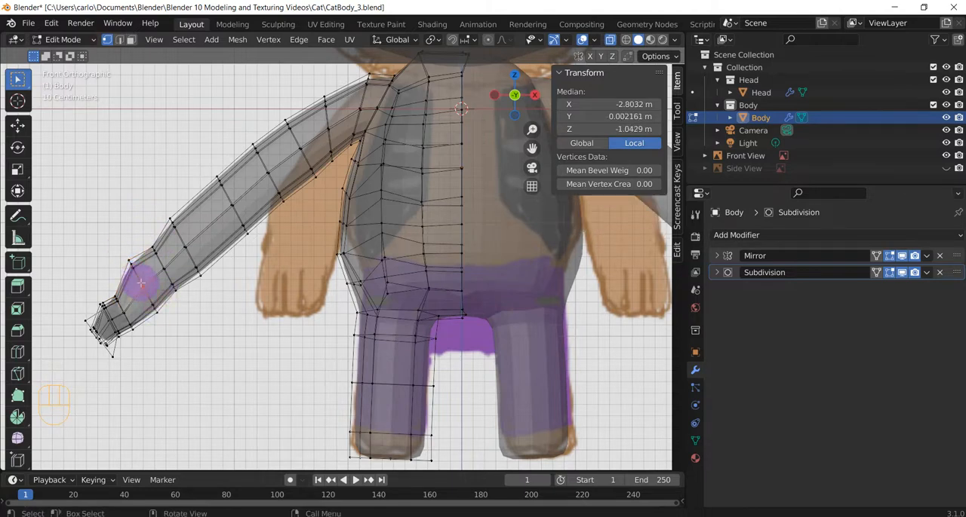
pyautogui.moveTo(134, 261); pyautogui.dragTo(111, 237)
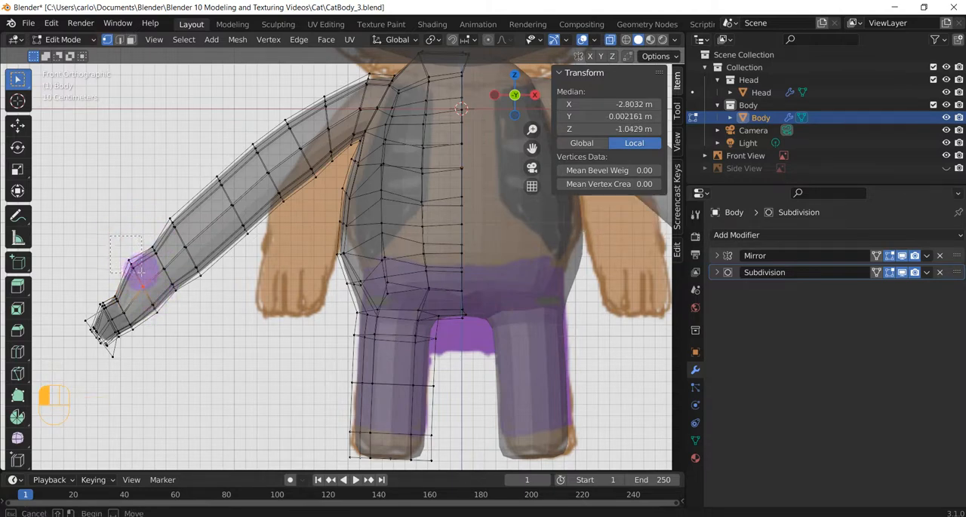
pyautogui.moveTo(140, 272); pyautogui.dragTo(140, 272)
pyautogui.press('g')
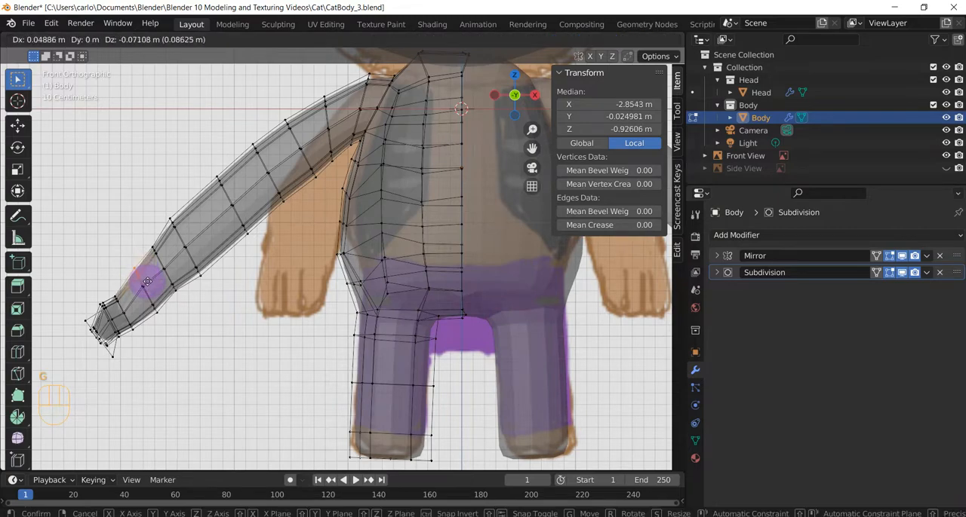
pyautogui.click(153, 278)
pyautogui.click(185, 339)
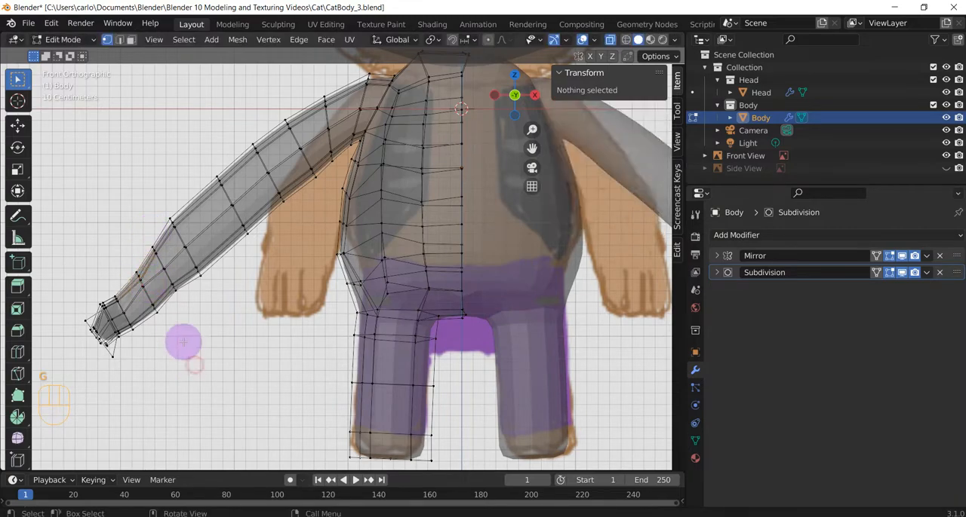
# Select the forearm and hand vertices and move them about 0.30 m in X and 0.28 m in Z to shorten the arm
pyautogui.moveTo(186, 339); pyautogui.dragTo(184, 328, button='middle')
pyautogui.scroll(-3, 188, 317)
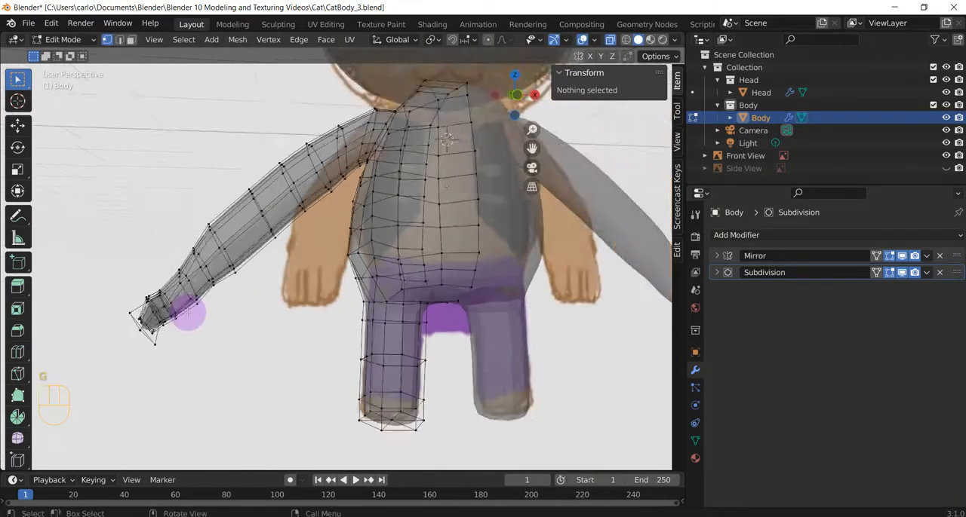
pyautogui.moveTo(70, 202); pyautogui.dragTo(245, 364)
pyautogui.press('g')
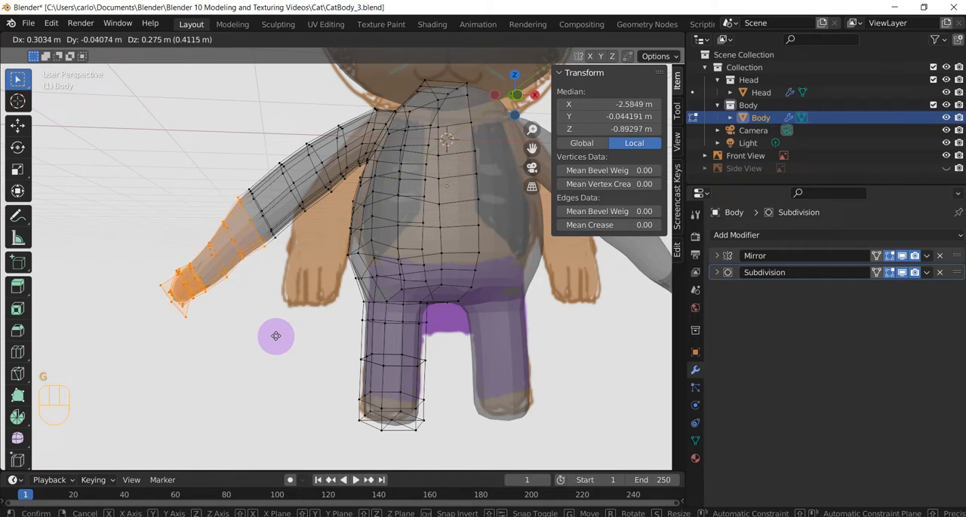
pyautogui.click(265, 320)
# Rotate the arm from mid upper arm to hand inward in the front view, then move it about 0.1 m in X and -0.2 m in Z
pyautogui.moveTo(128, 134); pyautogui.dragTo(335, 334)
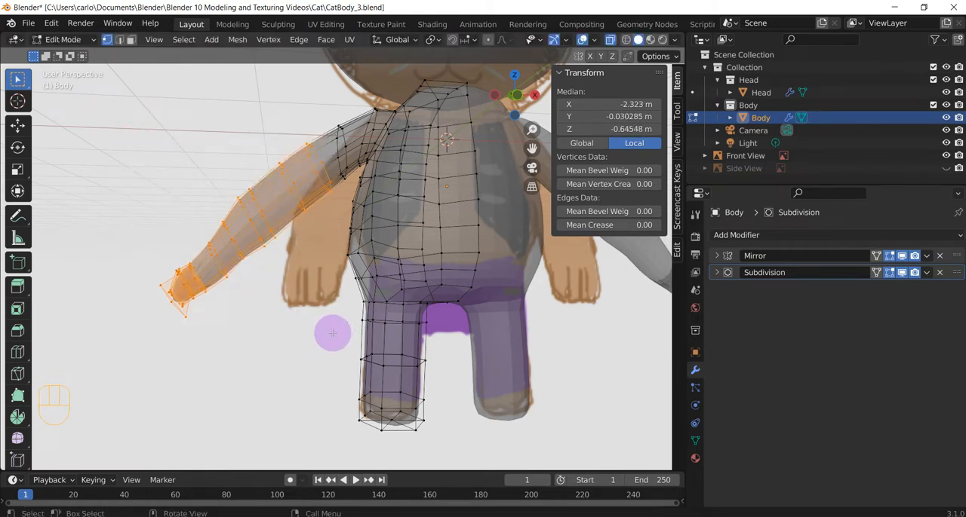
pyautogui.press('KP_1')
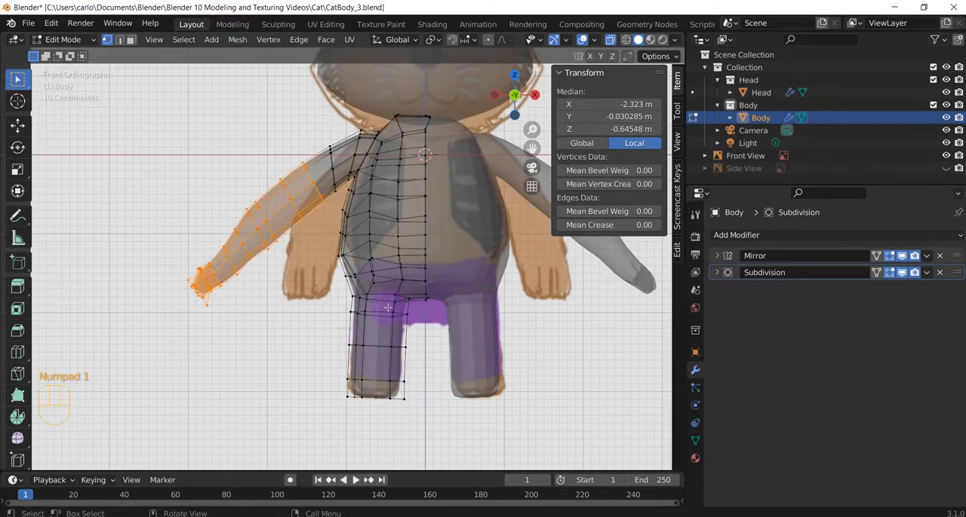
pyautogui.press('r')
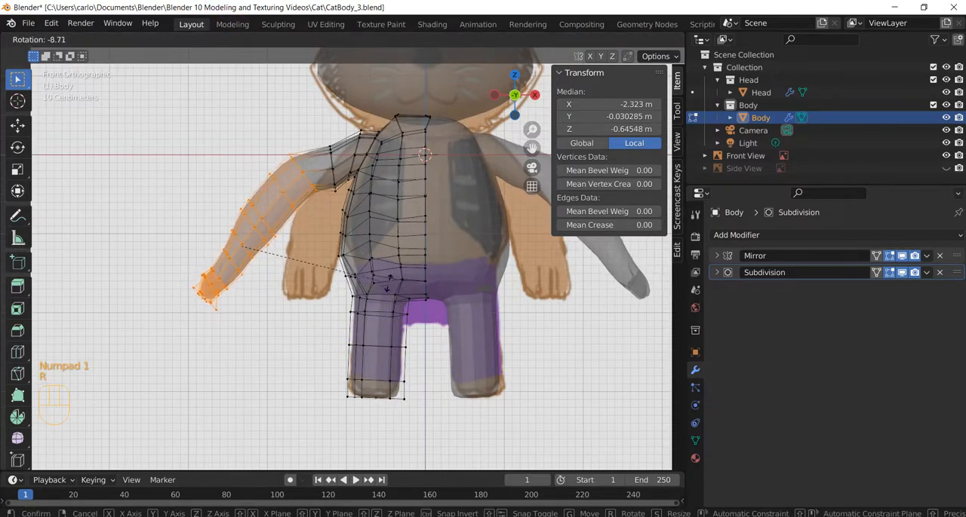
pyautogui.click(383, 278)
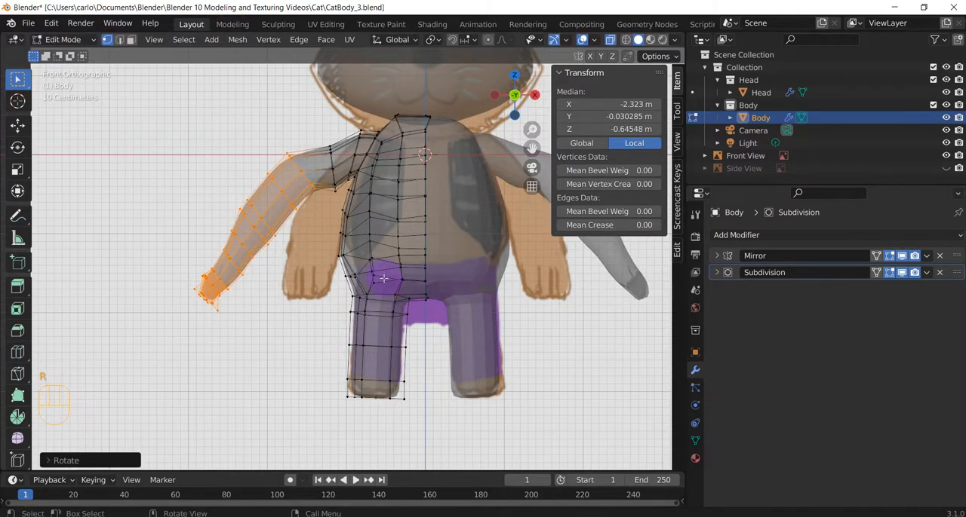
pyautogui.press('g')
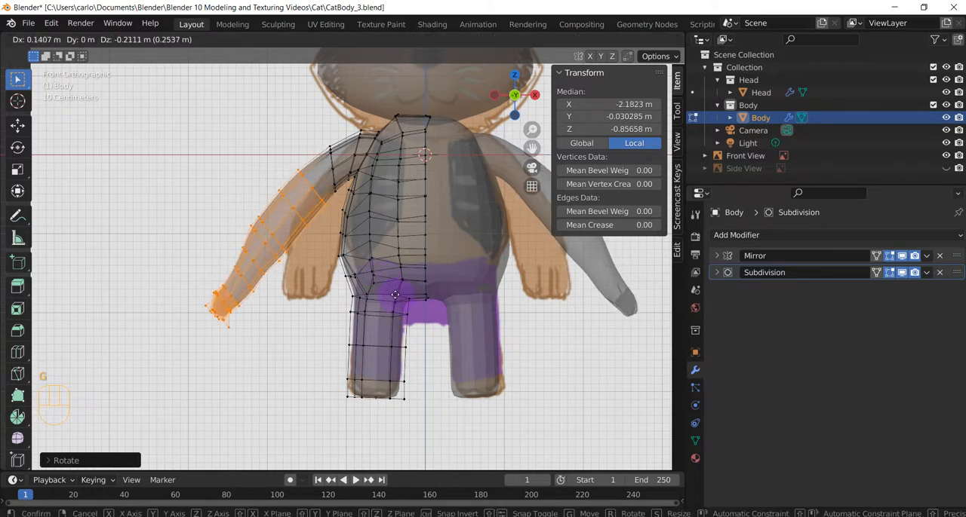
pyautogui.click(323, 279)
# Rotate the arm from just below the shoulder slightly in the front view and move it about 0.13 m in X and -0.09 m in Z
pyautogui.moveTo(302, 117); pyautogui.dragTo(337, 203)
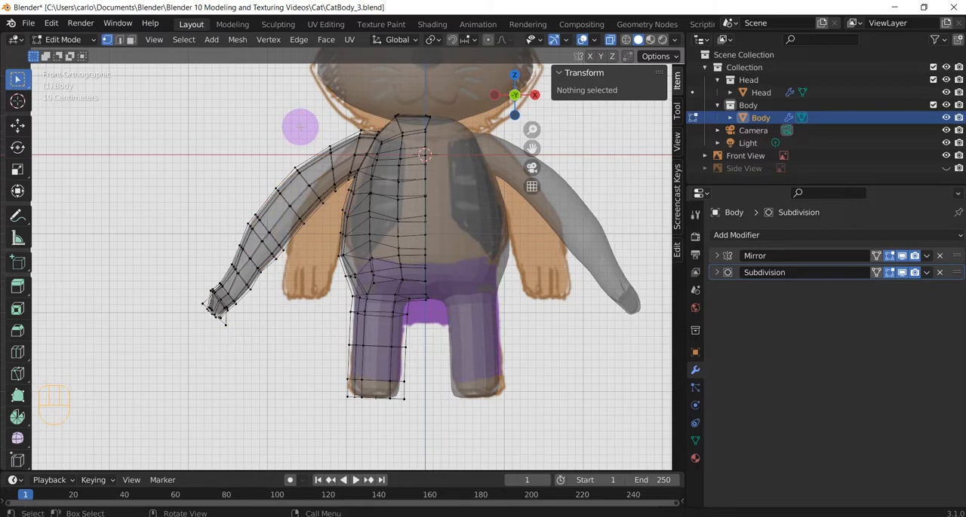
pyautogui.moveTo(334, 129); pyautogui.dragTo(175, 366)
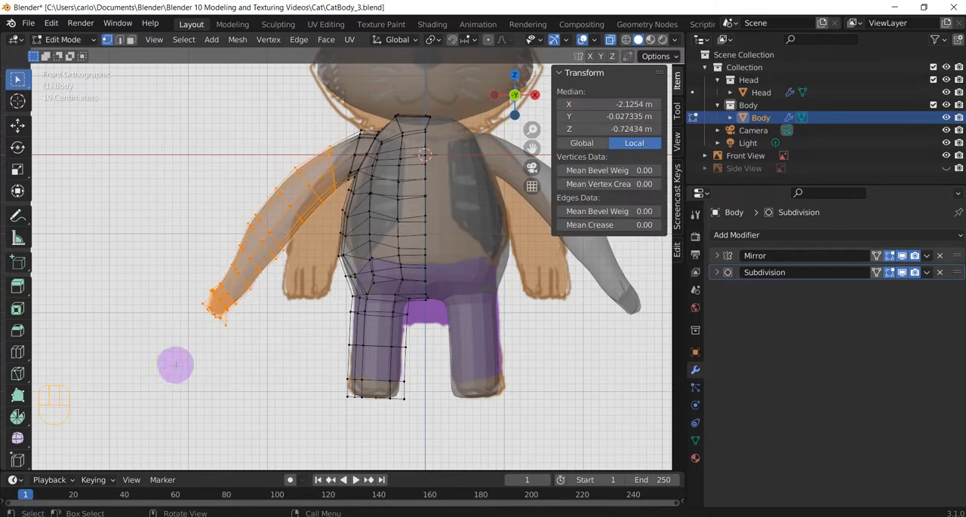
pyautogui.press('r')
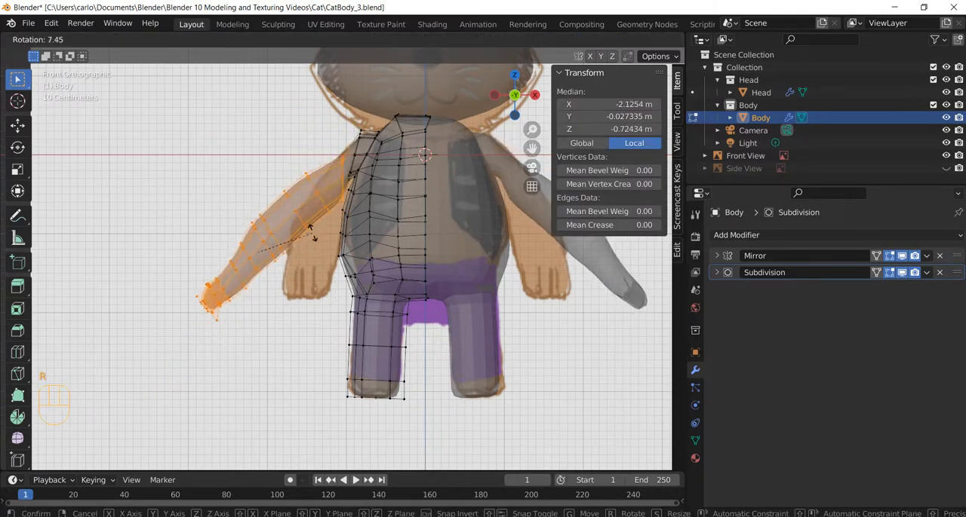
pyautogui.click(293, 224)
pyautogui.press('g')
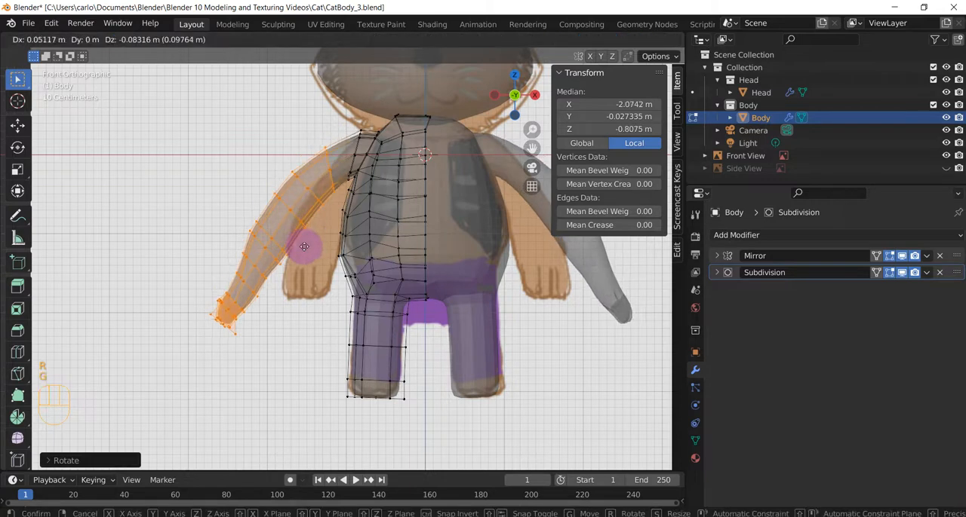
pyautogui.click(330, 202)
pyautogui.press('r')
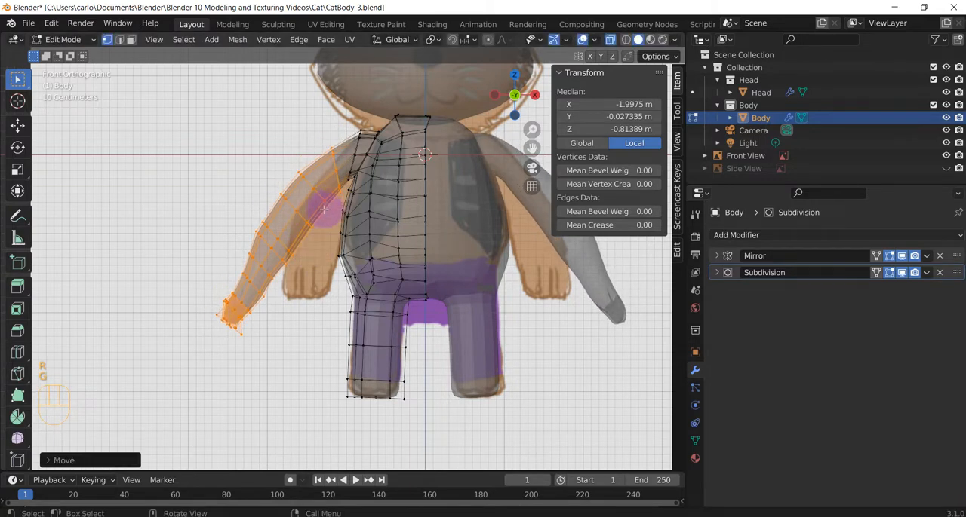
pyautogui.click(322, 202)
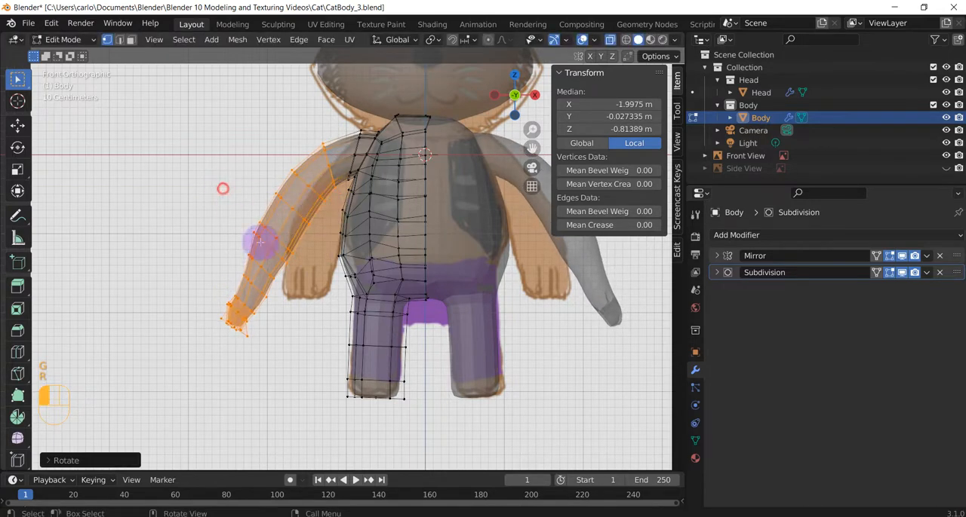
# Select the arm vertices from below the elbow through the hand and move them about 0.10 m in X and 0.24 m in Z
pyautogui.click(298, 324)
pyautogui.moveTo(211, 213); pyautogui.dragTo(302, 347)
pyautogui.click(308, 339)
pyautogui.moveTo(226, 215); pyautogui.dragTo(290, 352)
pyautogui.press('c')
pyautogui.moveTo(234, 308); pyautogui.dragTo(237, 323)
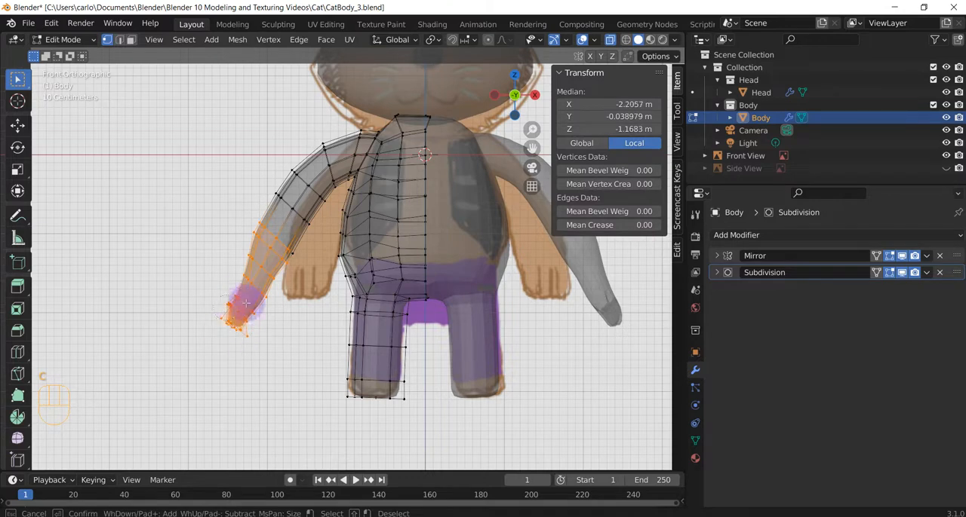
pyautogui.rightClick(299, 259)
pyautogui.press('g')
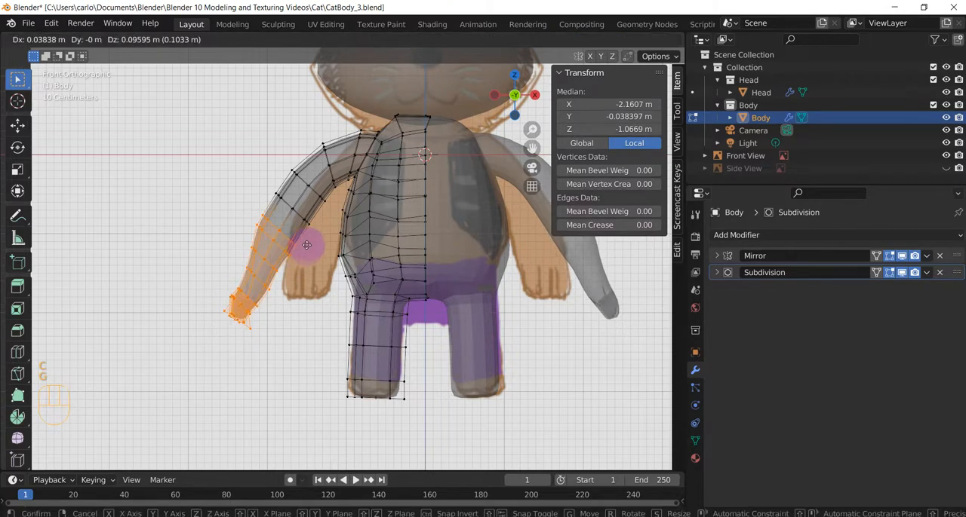
pyautogui.click(289, 221)
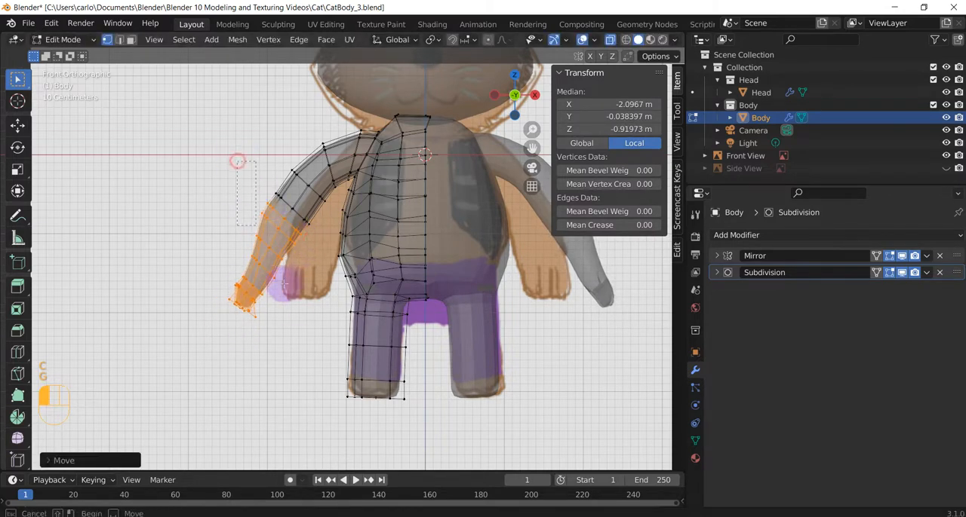
# Extend the selection up to the elbow and move the forearm and hand about 0.08 m in X and 0.12 m in Z
pyautogui.press('g')
pyautogui.click(328, 276)
pyautogui.click(329, 276)
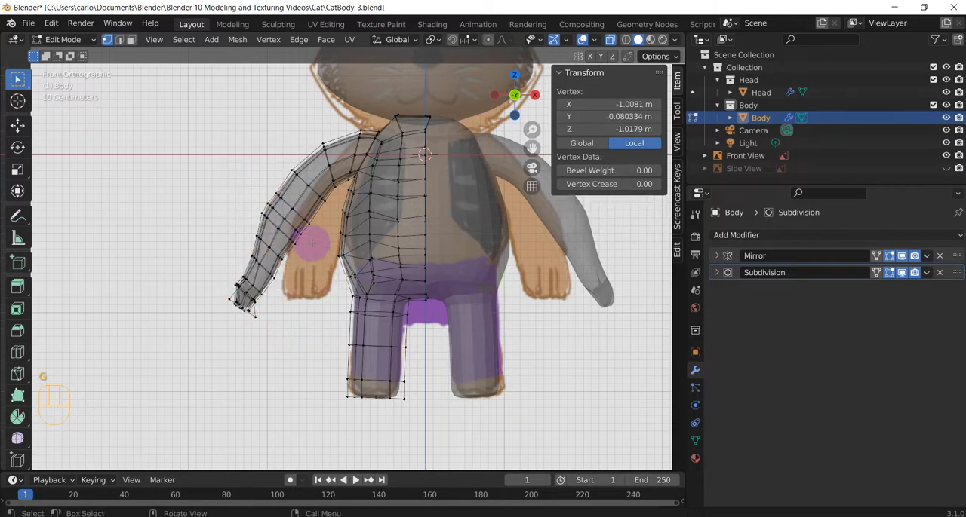
pyautogui.press('c')
pyautogui.click(304, 220)
pyautogui.moveTo(283, 198)
pyautogui.mouseDown()
pyautogui.moveTo(254, 226)
pyautogui.moveTo(237, 291)
pyautogui.moveTo(244, 328)
pyautogui.mouseUp()
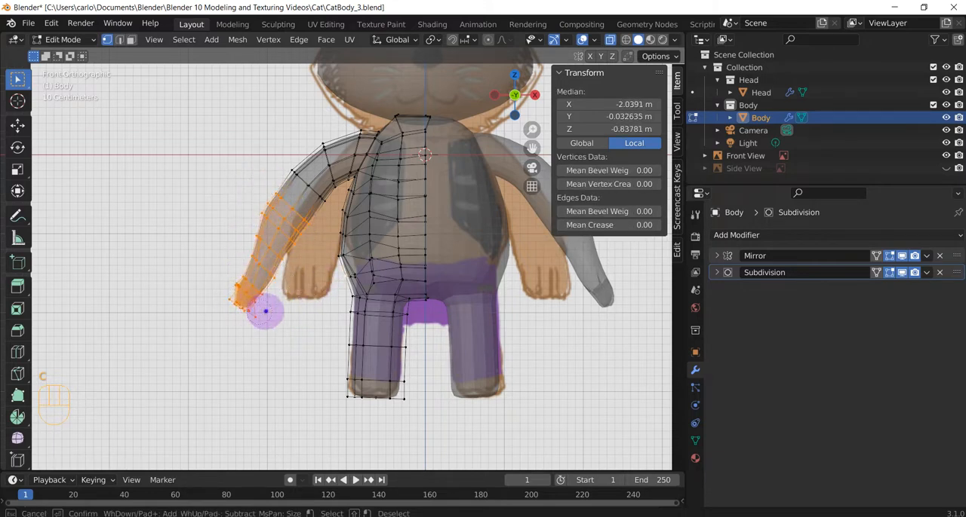
pyautogui.press('g')
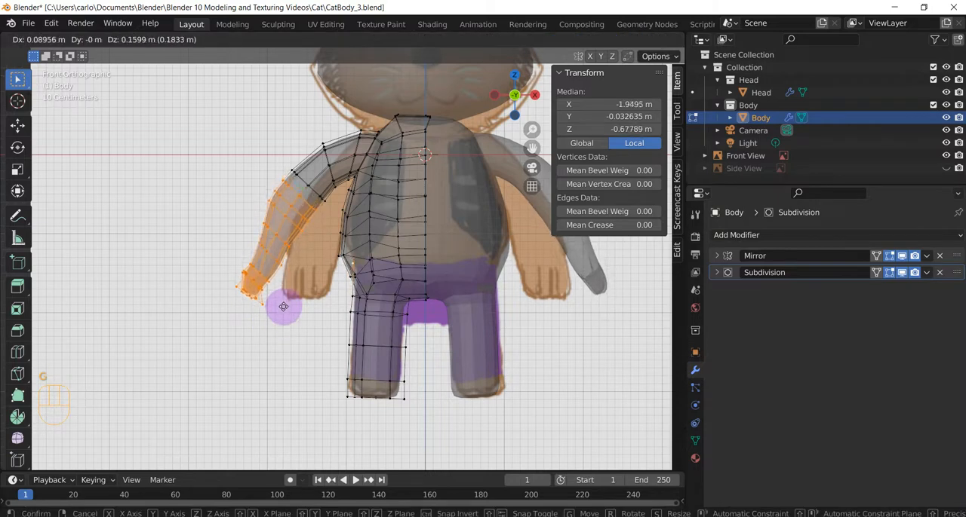
pyautogui.click(283, 310)
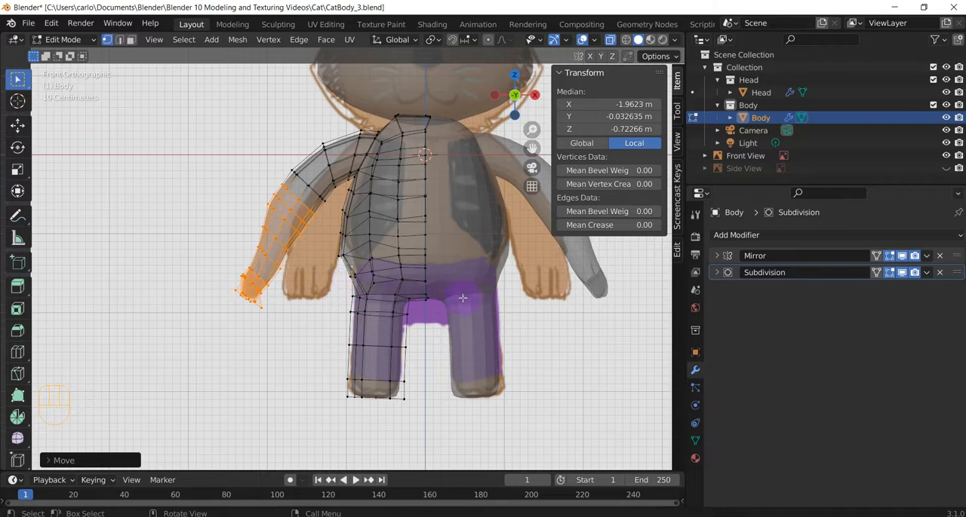
# Select the elbow's edge rings in the front view, scale them to about 0.77, and deselect them
pyautogui.moveTo(543, 300); pyautogui.dragTo(411, 296, button='middle')
pyautogui.moveTo(332, 285); pyautogui.dragTo(456, 307, button='middle')
pyautogui.scroll(1, 340, 245)
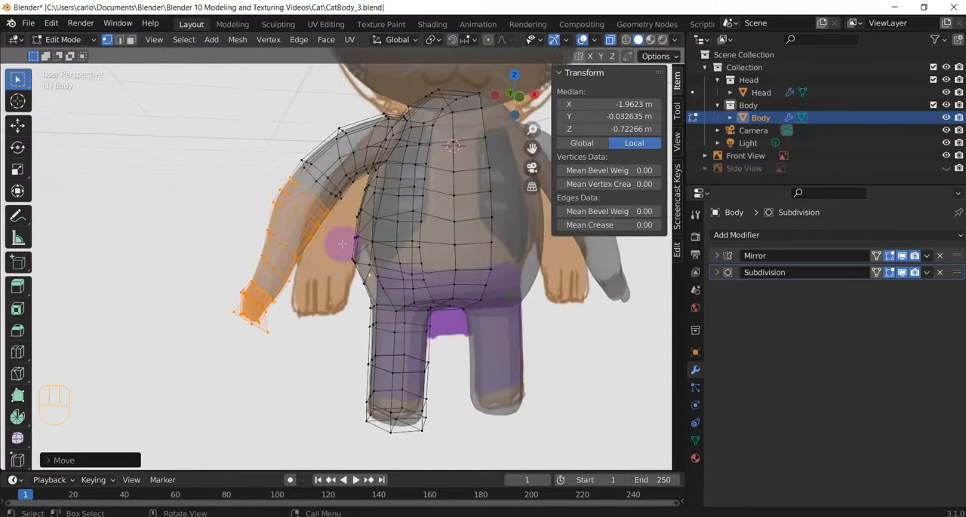
pyautogui.click(265, 188)
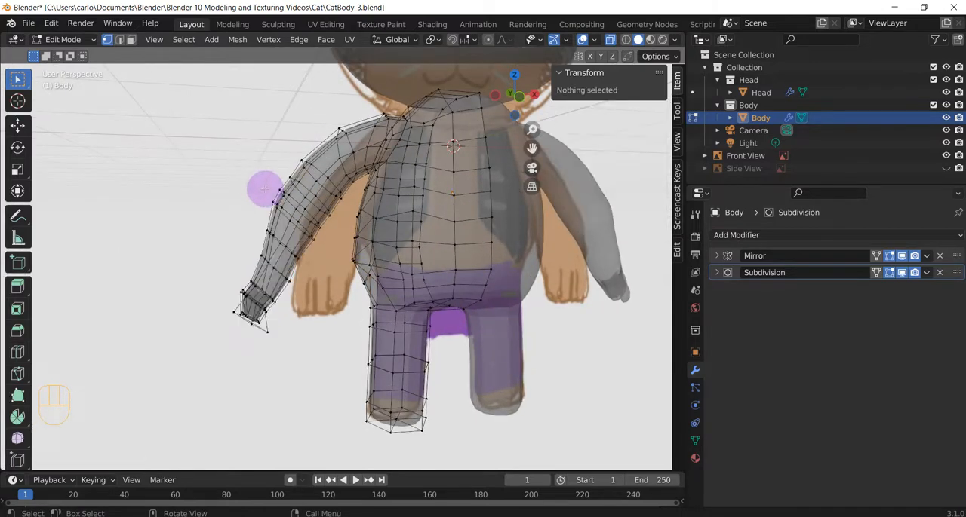
pyautogui.moveTo(274, 198); pyautogui.dragTo(304, 217)
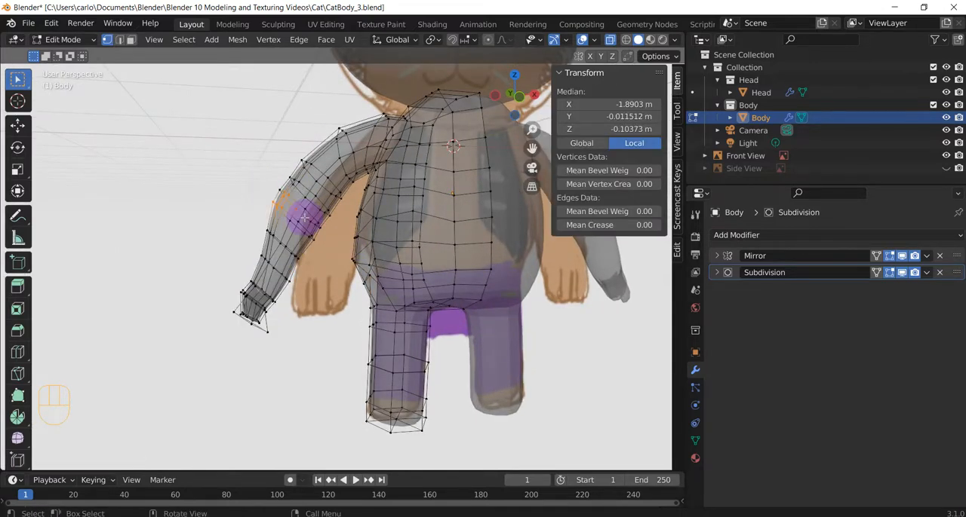
pyautogui.press('KP_1')
pyautogui.click(308, 229)
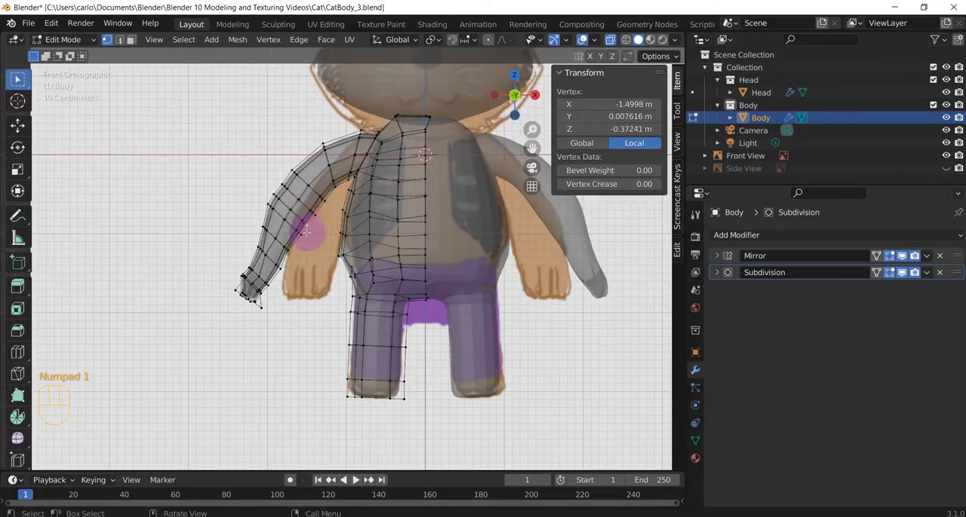
pyautogui.press('c')
pyautogui.moveTo(292, 232)
pyautogui.mouseDown()
pyautogui.moveTo(302, 226)
pyautogui.moveTo(263, 205)
pyautogui.moveTo(319, 226)
pyautogui.moveTo(277, 196)
pyautogui.mouseUp()
pyautogui.rightClick(336, 231)
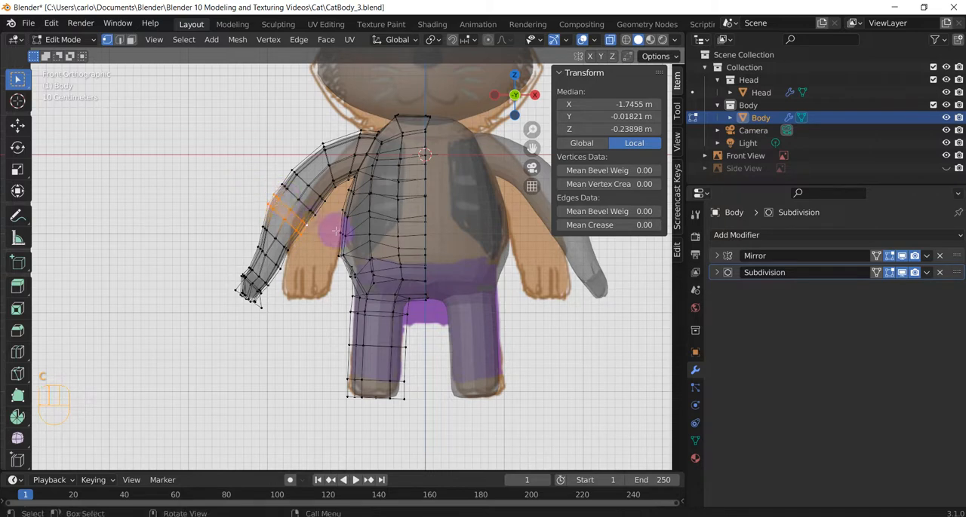
pyautogui.press('s')
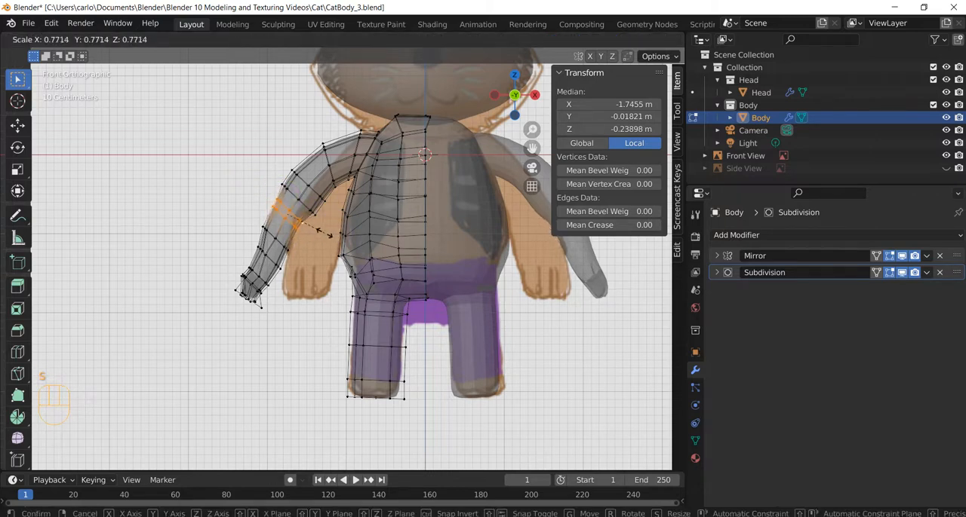
pyautogui.click(325, 233)
pyautogui.click(254, 163)
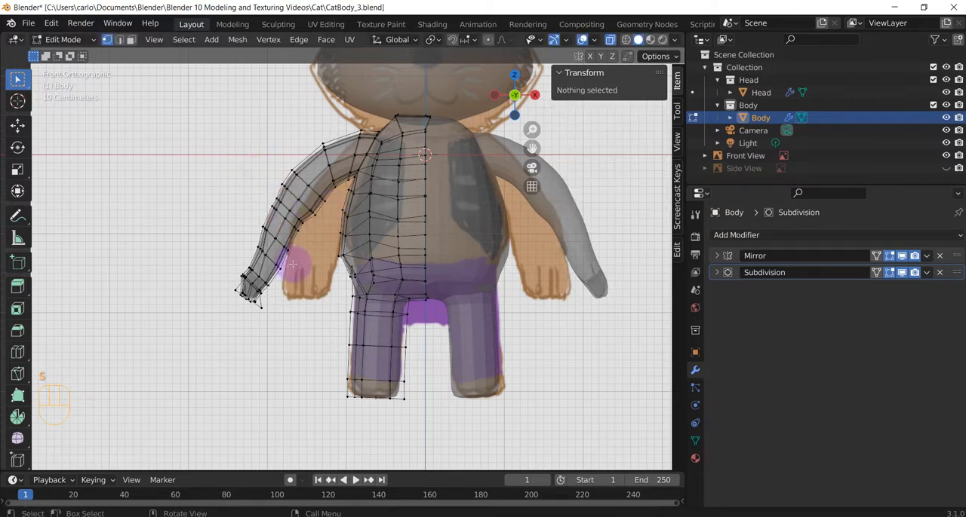
# Move the vertices on the upper arm's underside near the armpit about 0.03 m in X and -0.02 m in Z
pyautogui.scroll(-1, 292, 275)
pyautogui.keyDown('shift'); pyautogui.moveTo(386, 298); pyautogui.dragTo(290, 352, button='middle'); pyautogui.keyUp('shift')
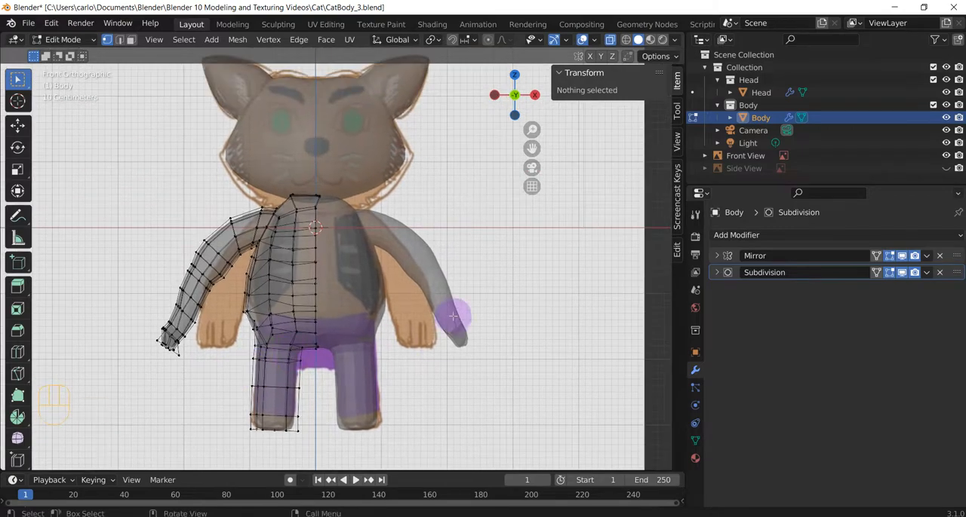
pyautogui.moveTo(502, 273)
pyautogui.mouseDown(button='middle')
pyautogui.moveTo(475, 274)
pyautogui.moveTo(486, 269)
pyautogui.mouseUp(button='middle')
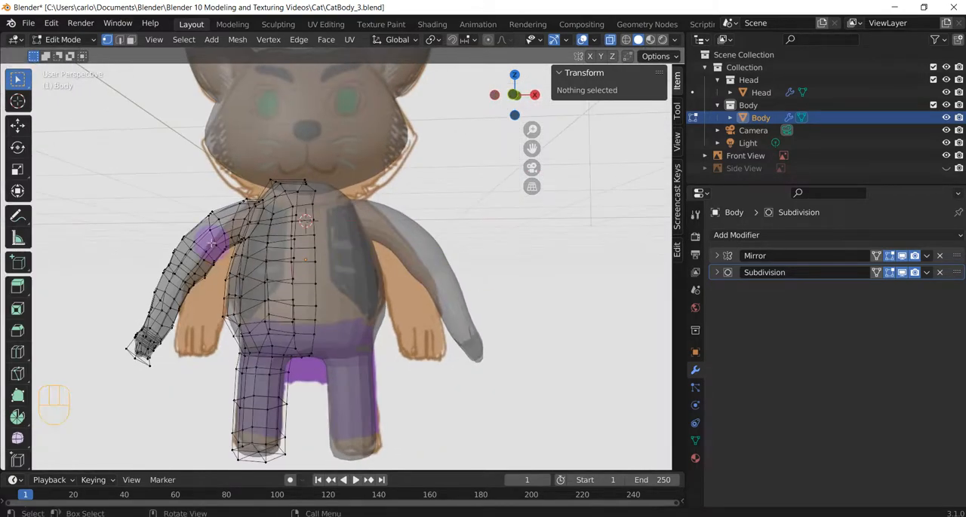
pyautogui.press('KP_1')
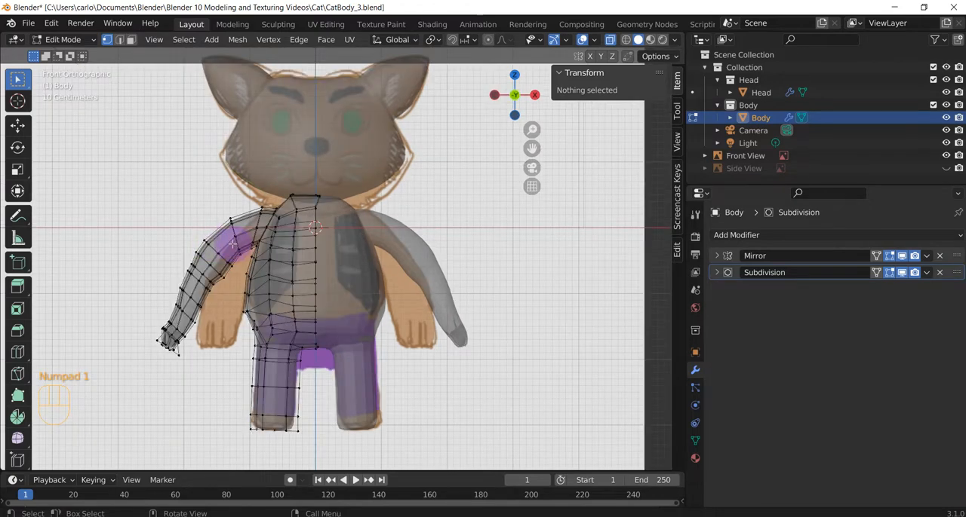
pyautogui.scroll(2, 233, 243)
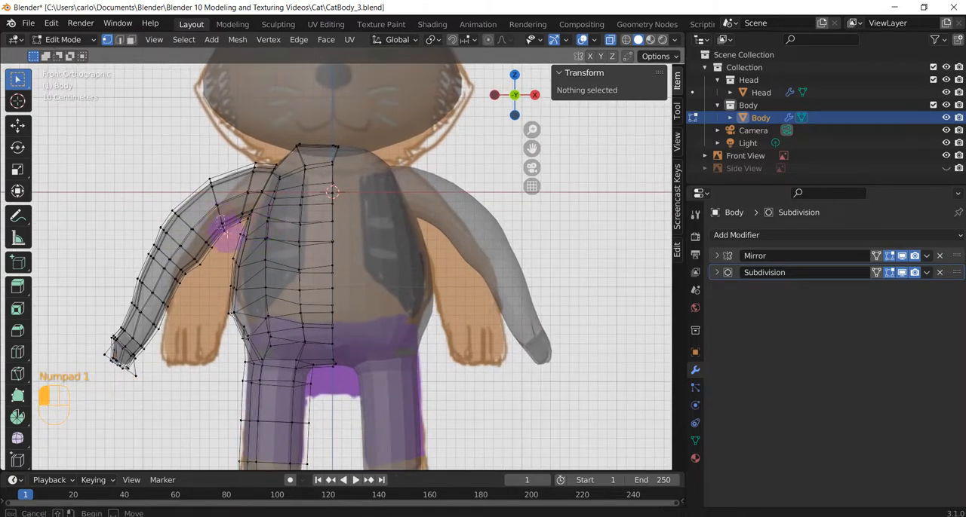
pyautogui.click(226, 234)
pyautogui.press('g')
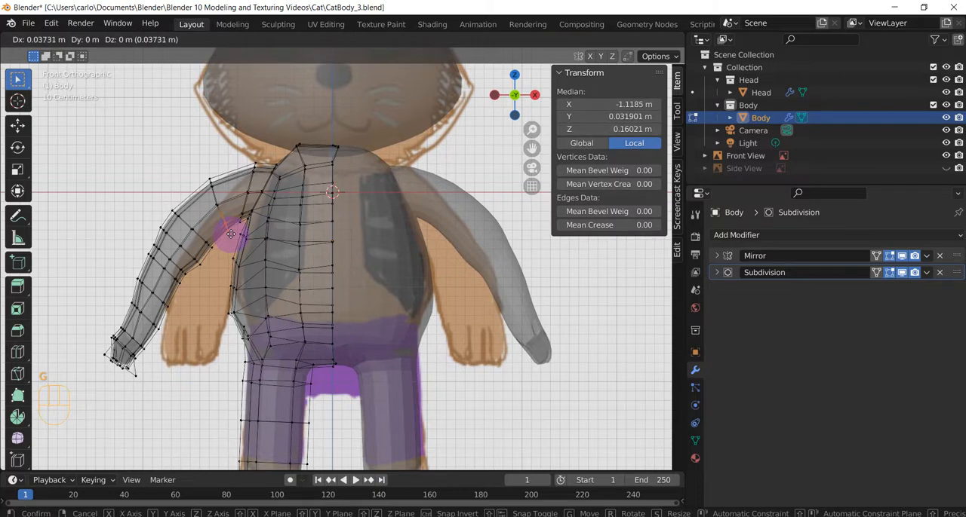
pyautogui.click(231, 235)
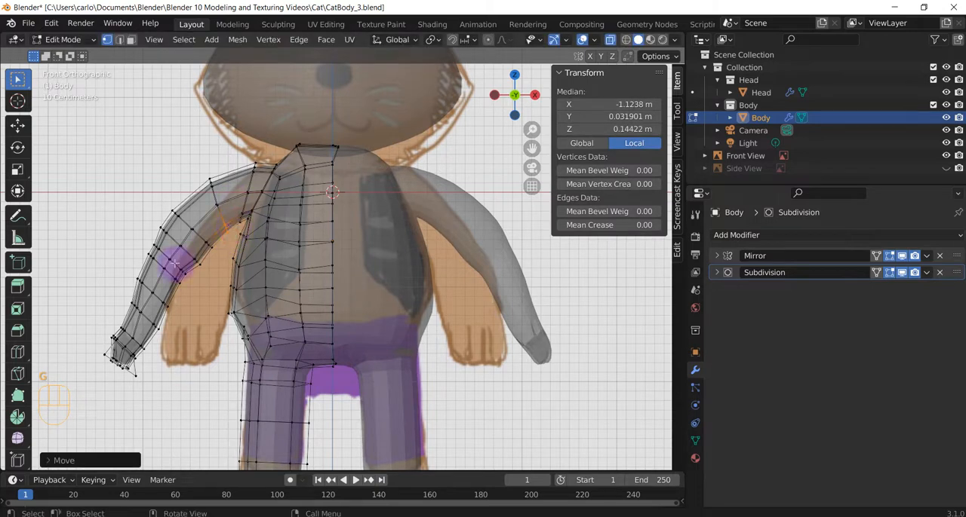
# Move the vertices on the elbow's inner side about 0.02 m in X and -0.04 m in Z
pyautogui.press('g')
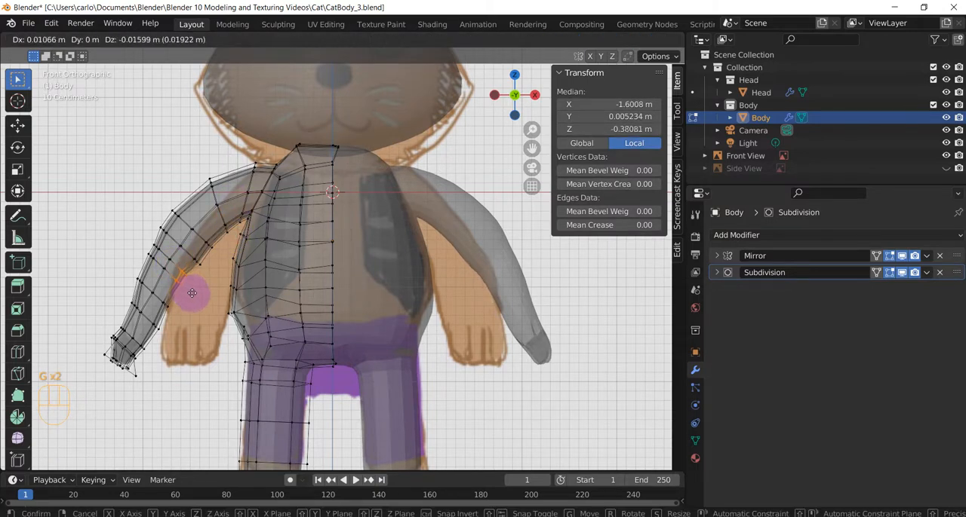
pyautogui.click(191, 294)
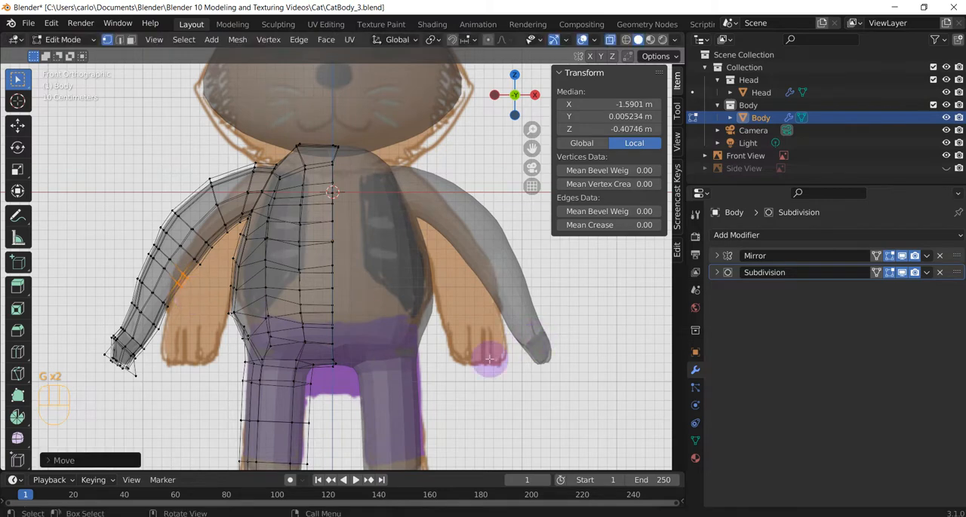
pyautogui.scroll(-1, 491, 353)
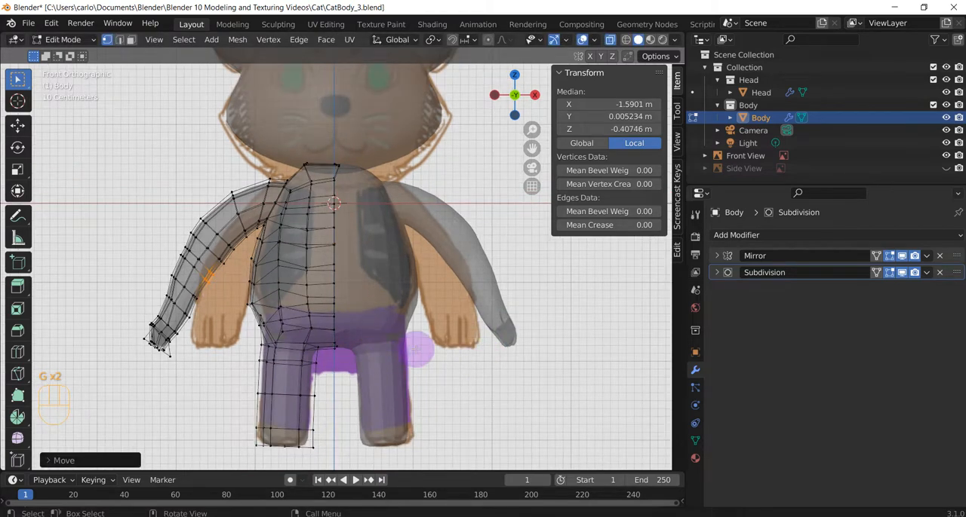
pyautogui.scroll(-1, 416, 350)
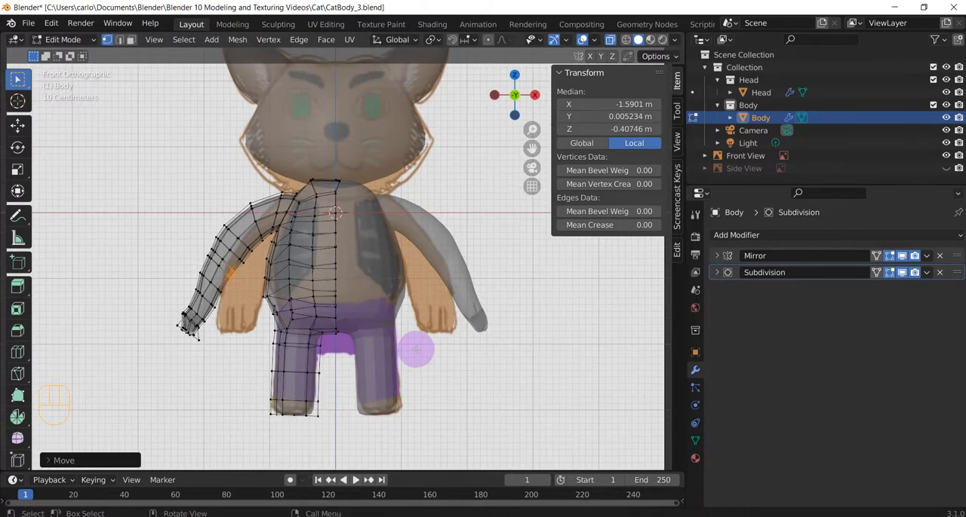
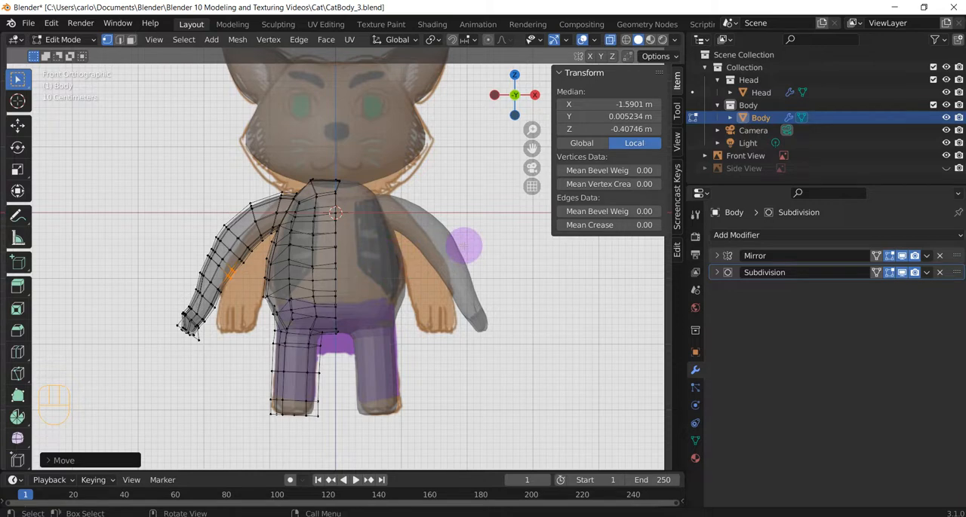
pyautogui.moveTo(345, 253); pyautogui.dragTo(360, 207, button='middle')
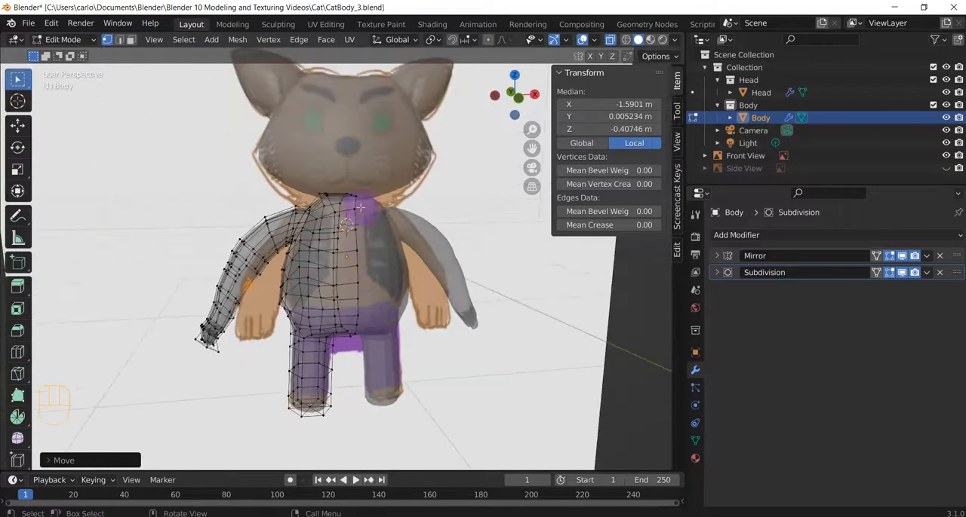